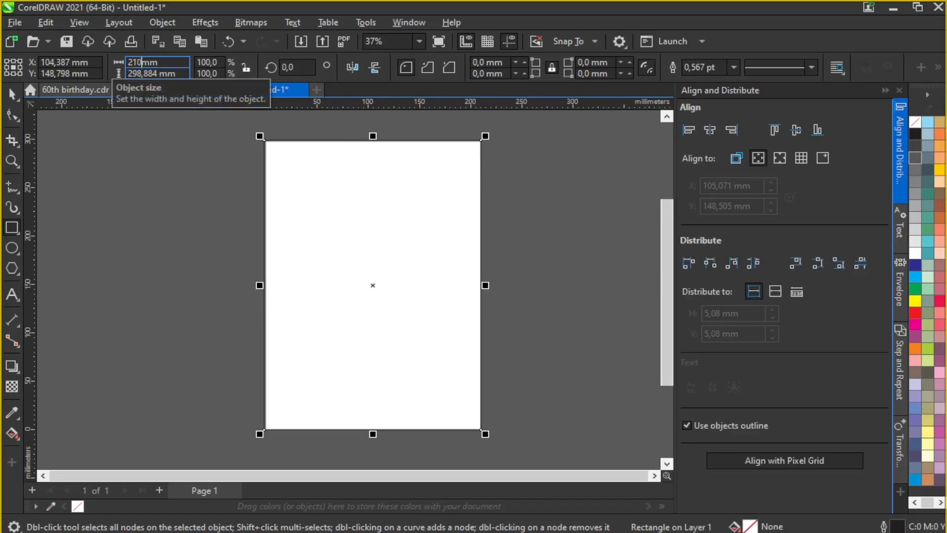
# Step: Size the rectangle to 210 × 297 mm and centre it horizontally and vertically on the page
pyautogui.moveTo(158, 74); pyautogui.dragTo(136, 74)
pyautogui.write('297')
pyautogui.press('Return')
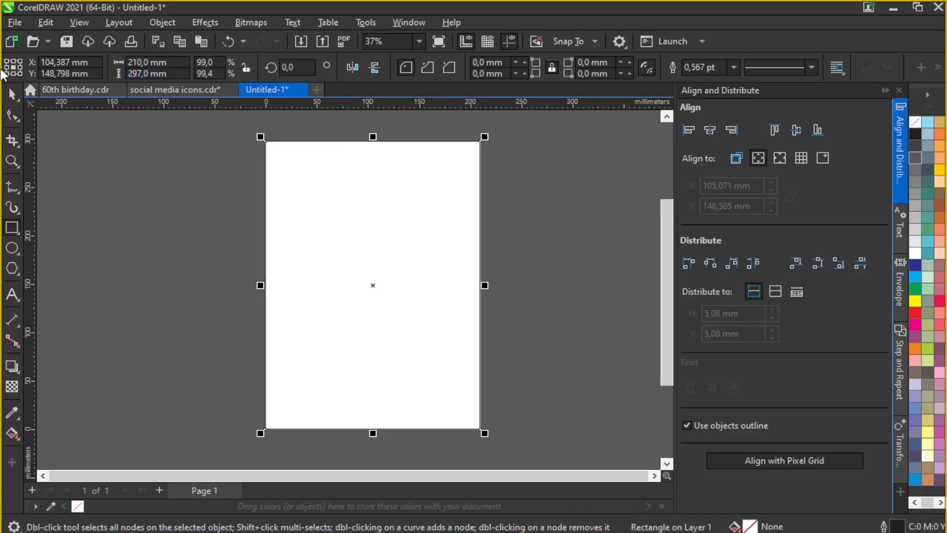
pyautogui.click(12, 93)
pyautogui.click(710, 130)
pyautogui.click(794, 130)
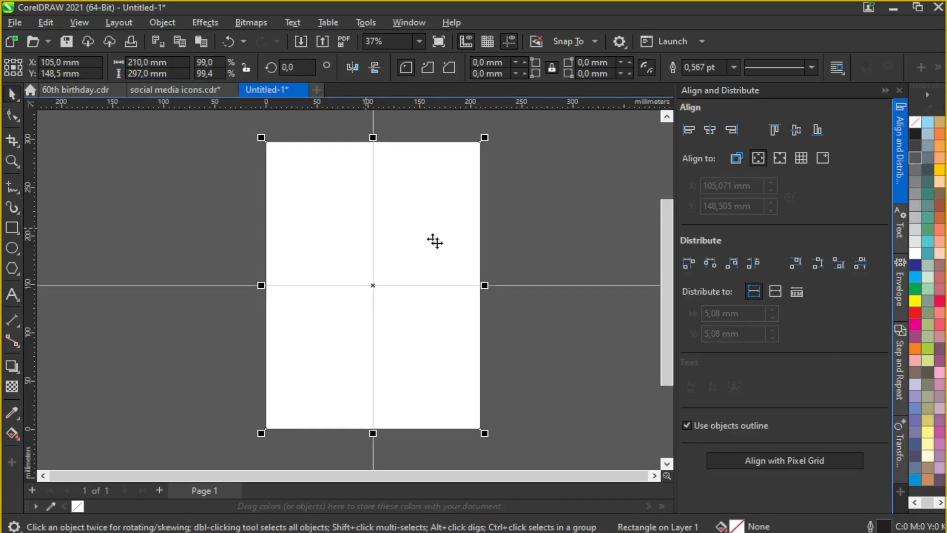
pyautogui.scroll(1, 435, 242)
pyautogui.scroll(-1, 447, 228)
# Step: Fill the rectangle dark navy (C:100 M:91 Y:23 K:40) using the fill colour editor
pyautogui.click(916, 444)
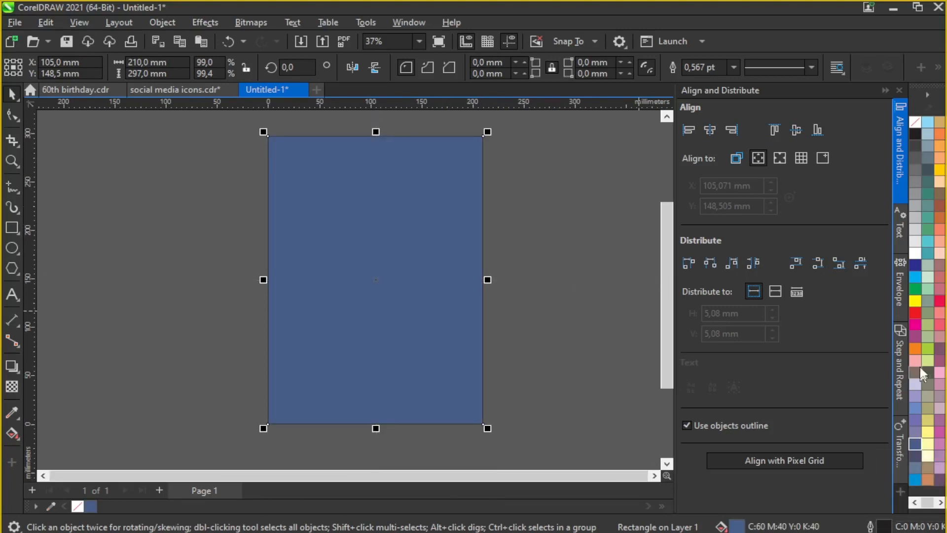
pyautogui.click(915, 267)
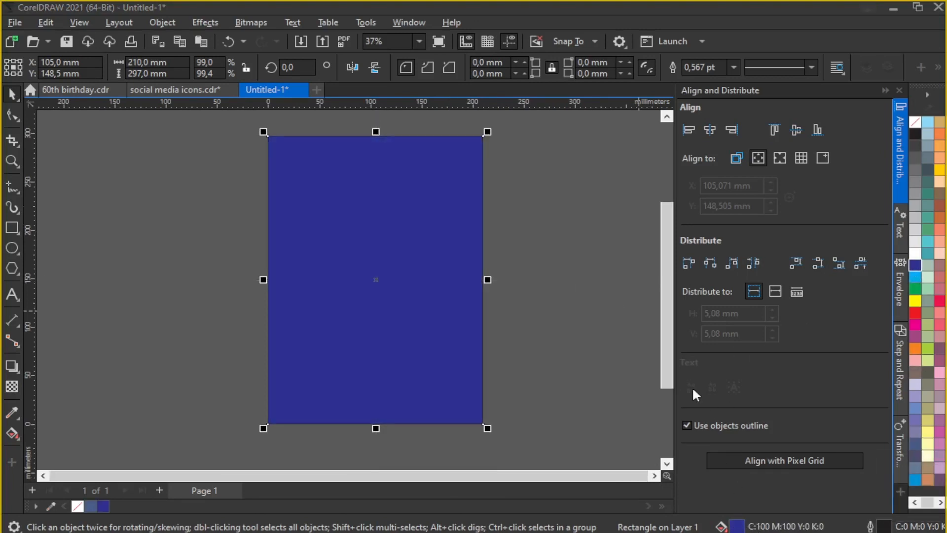
pyautogui.hotkey('shift', 'F11')
pyautogui.moveTo(354, 67); pyautogui.dragTo(662, 79)
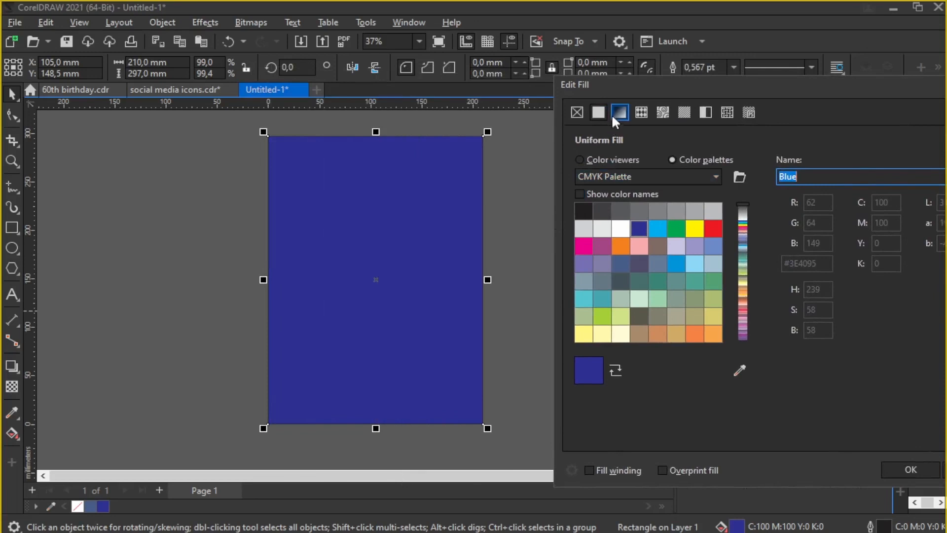
pyautogui.click(580, 159)
pyautogui.moveTo(675, 258); pyautogui.dragTo(701, 268)
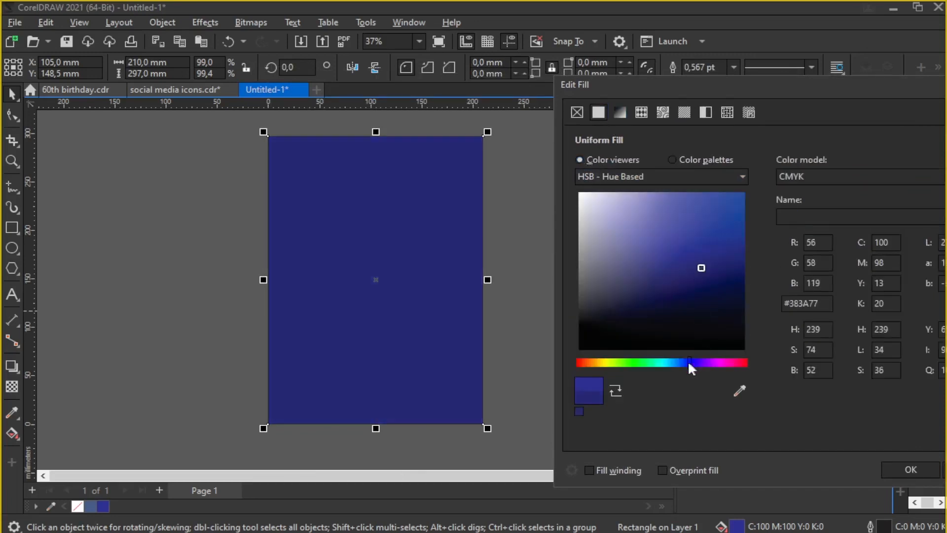
pyautogui.moveTo(689, 361); pyautogui.dragTo(684, 364)
pyautogui.click(722, 284)
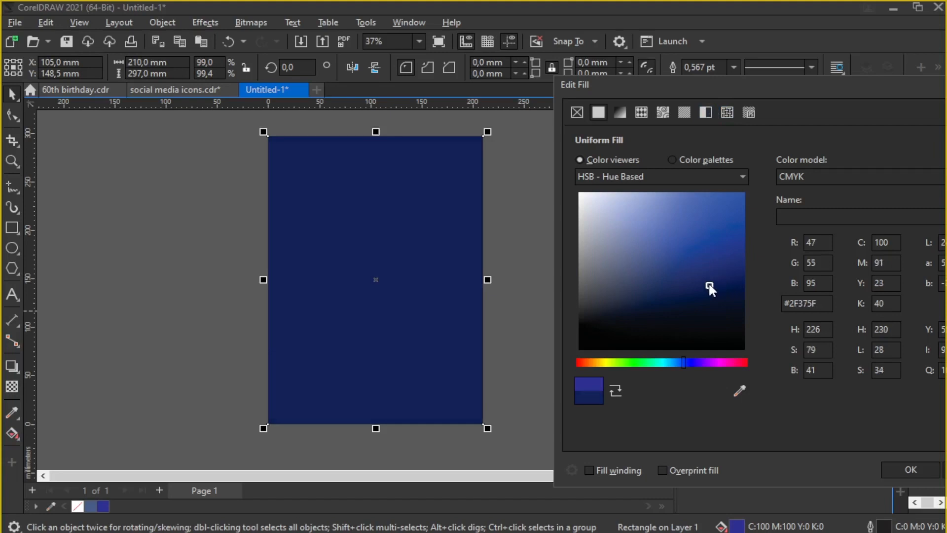
pyautogui.moveTo(715, 89); pyautogui.dragTo(610, 61)
pyautogui.click(806, 444)
# Step: Set the navy rectangle's outline width to None
pyautogui.click(423, 178)
pyautogui.click(734, 67)
pyautogui.click(704, 81)
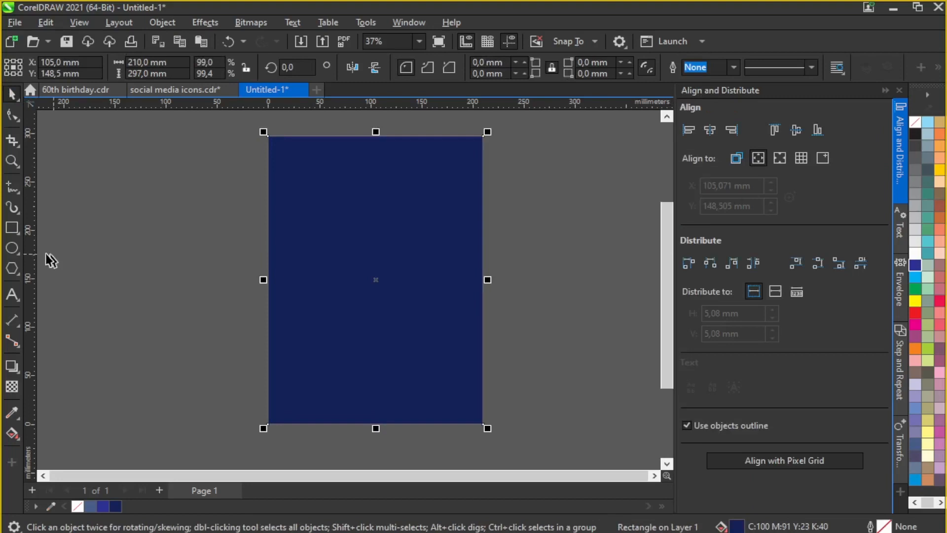
# Step: Draw a rounded pill-shaped rectangle left of the page and adjust its width and position
pyautogui.click(12, 227)
pyautogui.moveTo(132, 201)
pyautogui.mouseDown()
pyautogui.moveTo(367, 290)
pyautogui.moveTo(156, 211)
pyautogui.moveTo(222, 218)
pyautogui.mouseUp()
pyautogui.moveTo(371, 242)
pyautogui.mouseDown()
pyautogui.moveTo(360, 257)
pyautogui.moveTo(353, 245)
pyautogui.mouseUp()
pyautogui.moveTo(274, 253); pyautogui.dragTo(214, 237)
# Step: Draw a circle right of the page, remove its outline, and enlarge it around its centre
pyautogui.click(13, 248)
pyautogui.moveTo(514, 213); pyautogui.dragTo(613, 332)
pyautogui.scroll(-2, 480, 264)
pyautogui.scroll(3, 480, 264)
pyautogui.scroll(2, 374, 252)
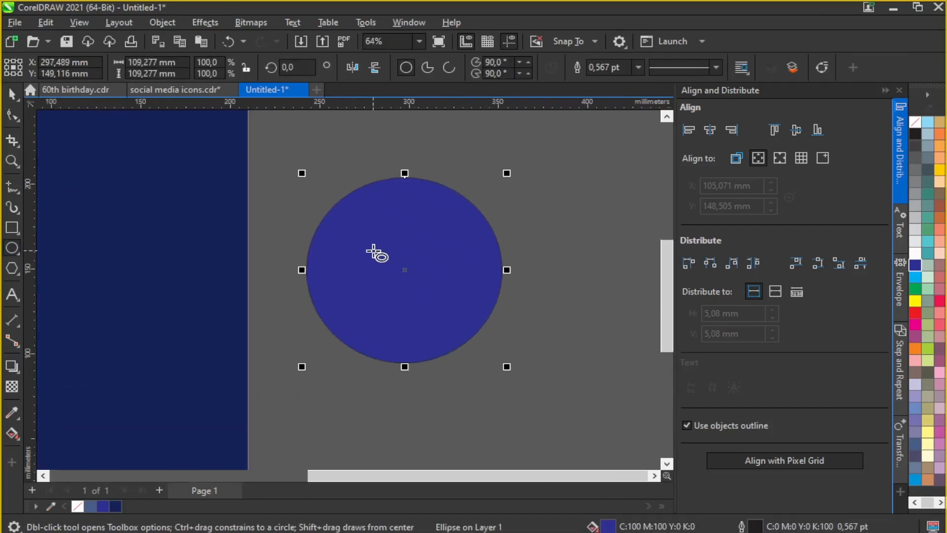
pyautogui.scroll(1, 375, 252)
pyautogui.click(13, 94)
pyautogui.click(638, 67)
pyautogui.click(607, 80)
pyautogui.moveTo(548, 154); pyautogui.dragTo(565, 136)
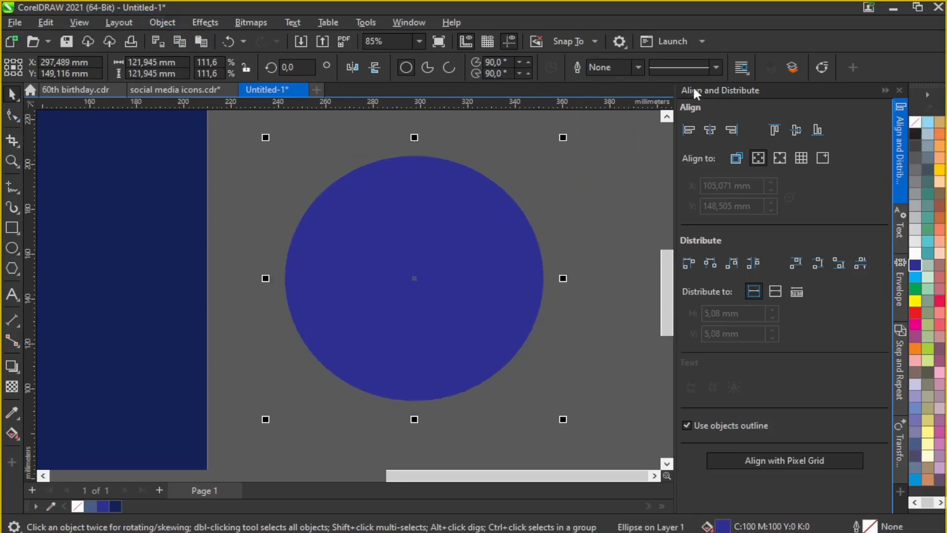
# Step: Give the circle an 8 pt outline and convert it into a 0°–270° arc
pyautogui.click(638, 67)
pyautogui.click(598, 134)
pyautogui.click(638, 67)
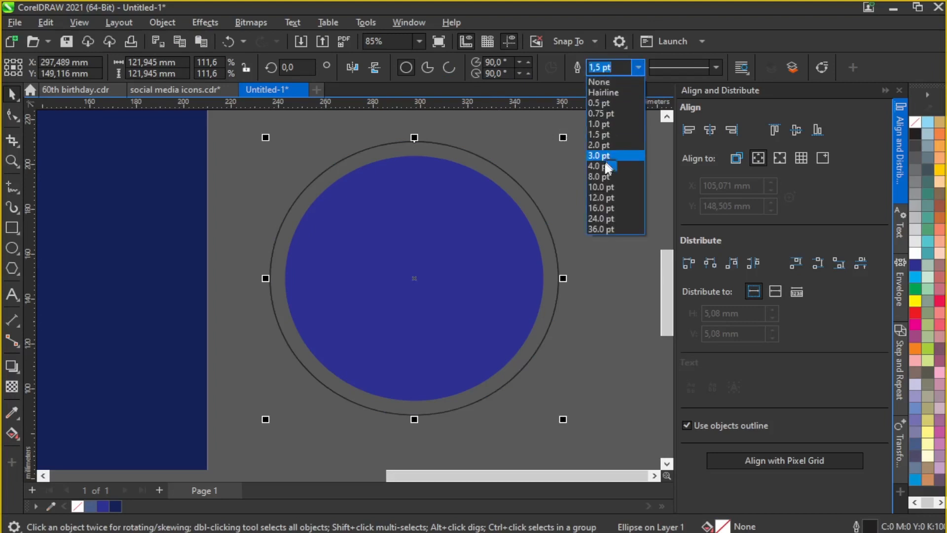
pyautogui.click(599, 176)
pyautogui.click(450, 69)
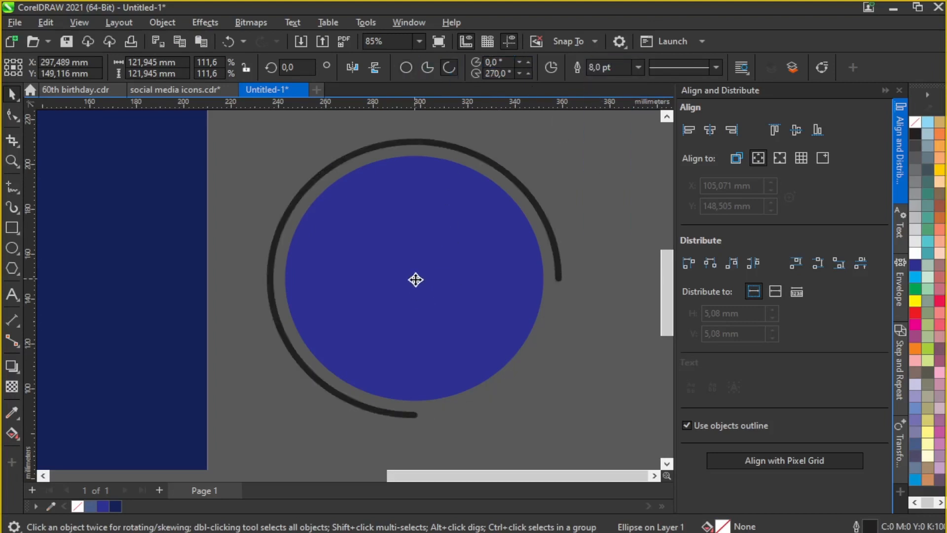
# Step: Rotate the arc to about 136° around the circle and thin its outline to 4 pt
pyautogui.click(416, 279)
pyautogui.moveTo(565, 133); pyautogui.dragTo(404, 122)
pyautogui.click(230, 39)
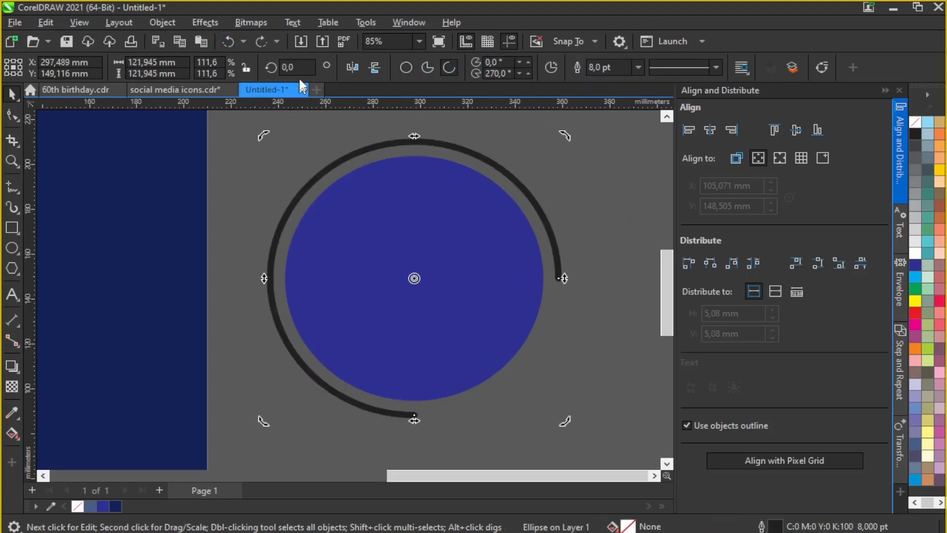
pyautogui.moveTo(558, 132); pyautogui.dragTo(180, 248)
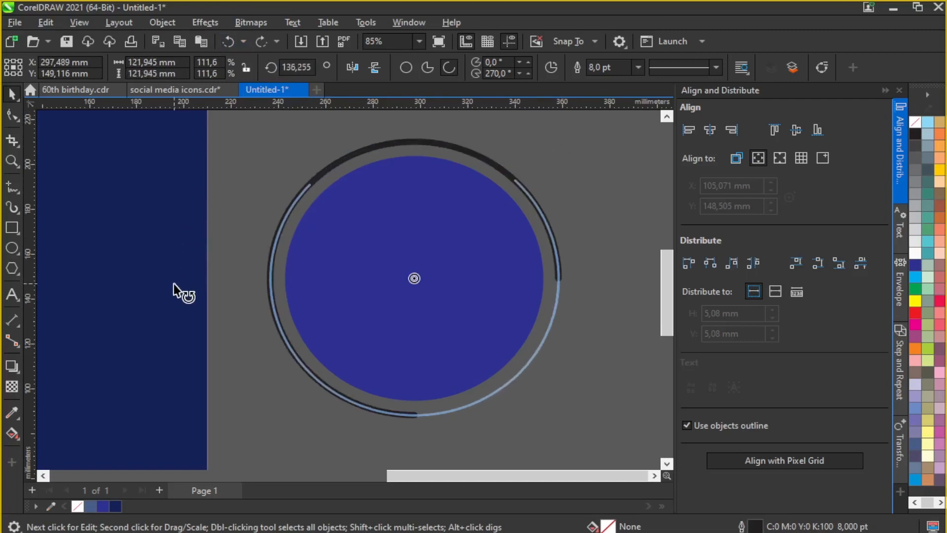
pyautogui.moveTo(174, 283); pyautogui.dragTo(174, 281)
pyautogui.click(638, 67)
pyautogui.click(605, 166)
pyautogui.click(599, 185)
pyautogui.scroll(-5, 520, 226)
# Step: Move the circle and arc together onto the page's upper right
pyautogui.scroll(1, 334, 141)
pyautogui.click(282, 248)
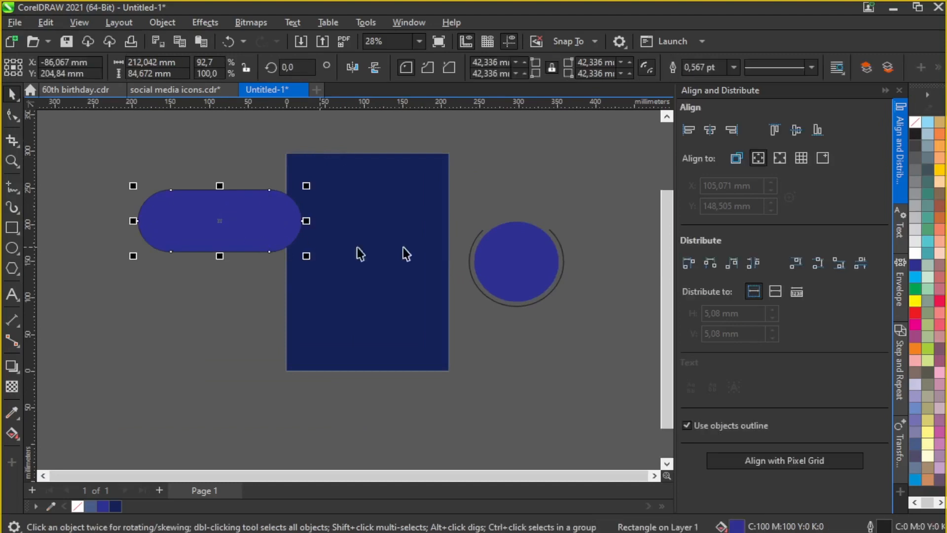
pyautogui.moveTo(612, 196); pyautogui.dragTo(452, 342)
pyautogui.scroll(2, 568, 313)
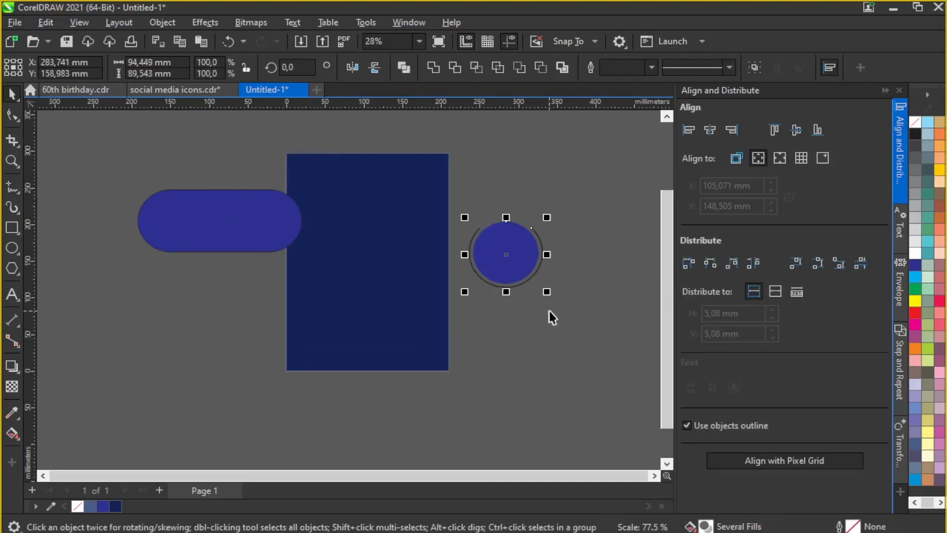
pyautogui.moveTo(552, 268); pyautogui.dragTo(413, 212)
# Step: Make the arc white and fill the circle white
pyautogui.scroll(1, 402, 196)
pyautogui.click(481, 184)
pyautogui.scroll(4, 440, 194)
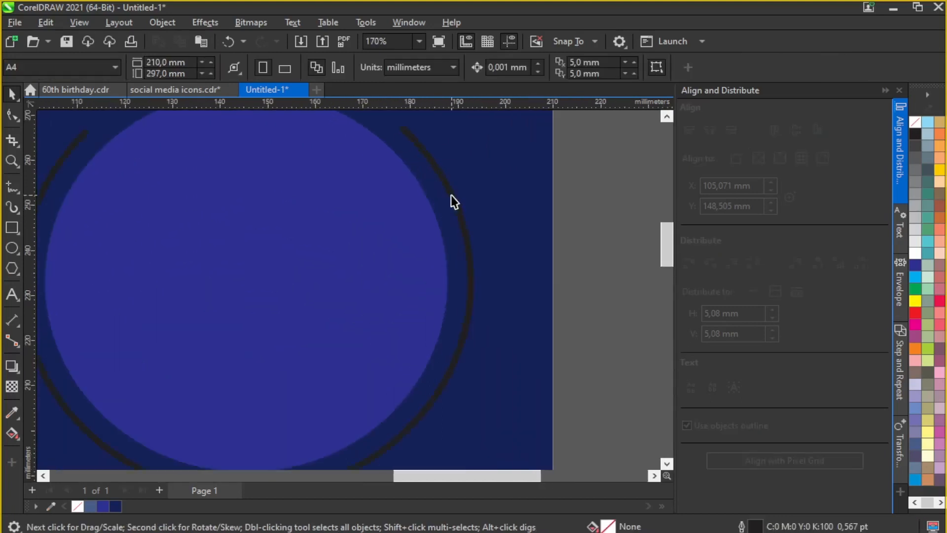
pyautogui.click(450, 196)
pyautogui.moveTo(469, 253); pyautogui.dragTo(471, 254)
pyautogui.scroll(-5, 494, 232)
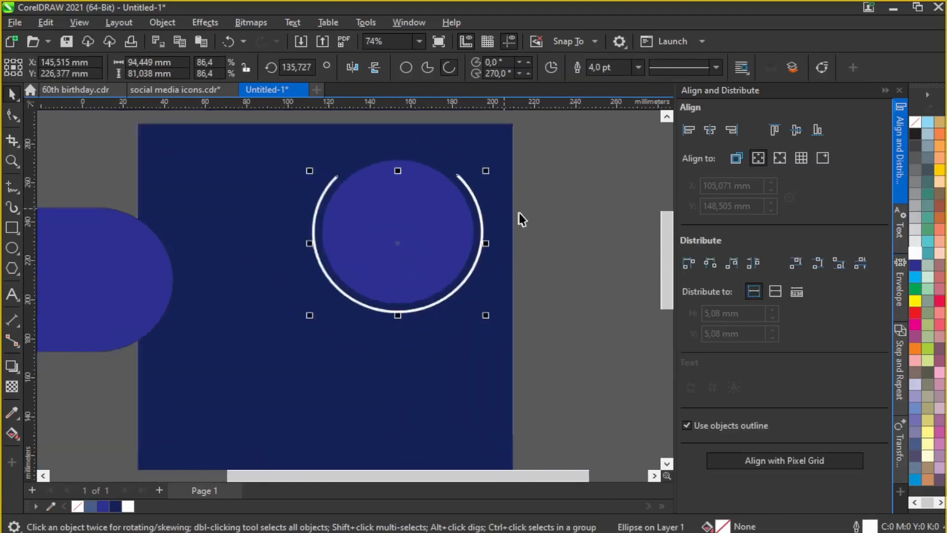
pyautogui.scroll(1, 434, 217)
pyautogui.click(420, 190)
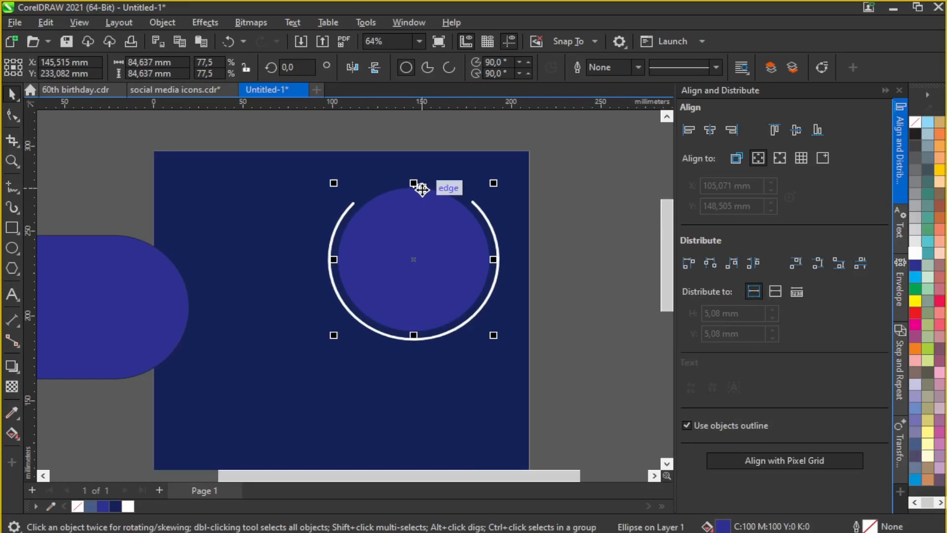
pyautogui.click(932, 256)
pyautogui.scroll(-3, 508, 179)
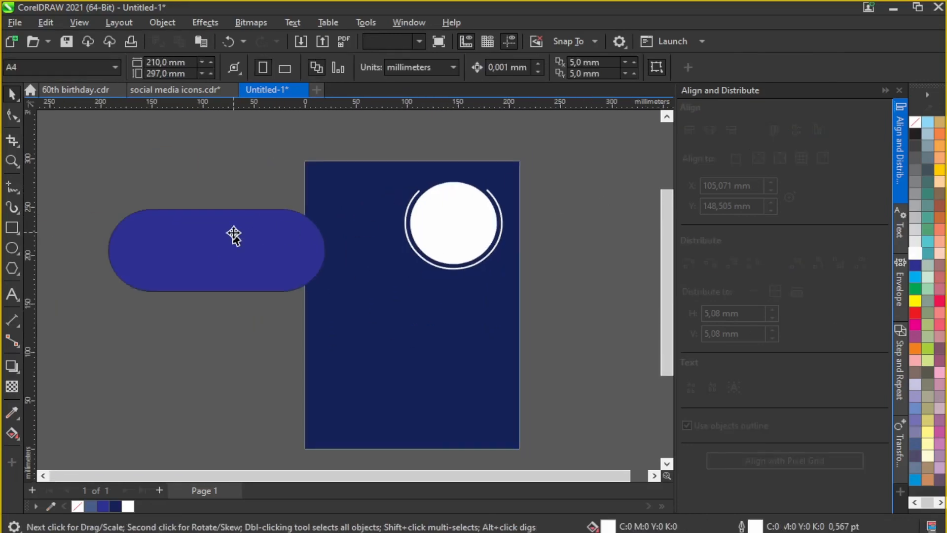
# Step: Shrink and position the pill at the page's top-left, straightened to 0° rotation
pyautogui.click(213, 251)
pyautogui.moveTo(331, 203); pyautogui.dragTo(372, 262)
pyautogui.moveTo(225, 255); pyautogui.dragTo(279, 186)
pyautogui.moveTo(163, 251); pyautogui.dragTo(249, 197)
pyautogui.moveTo(328, 162); pyautogui.dragTo(377, 207)
pyautogui.scroll(1, 367, 187)
pyautogui.scroll(2, 367, 187)
pyautogui.scroll(-4, 383, 206)
pyautogui.click(334, 185)
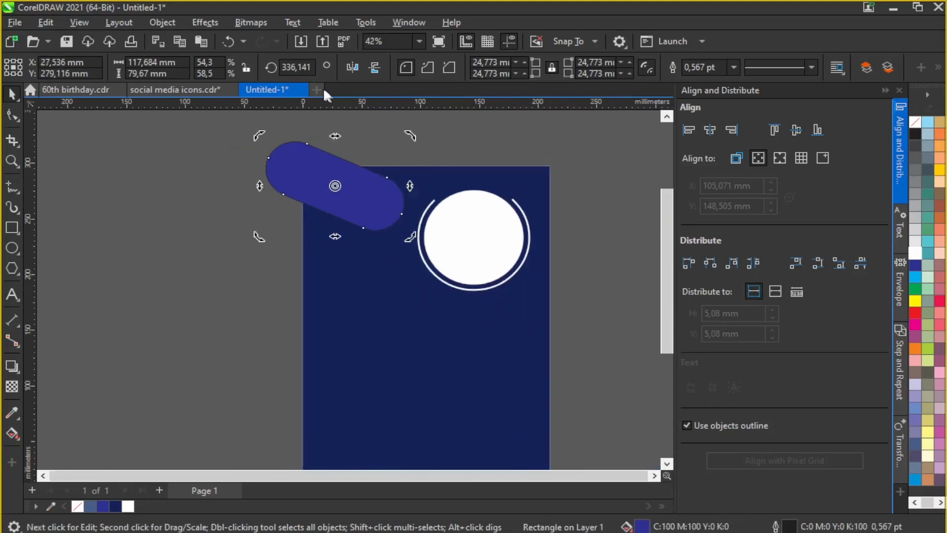
pyautogui.write('0')
pyautogui.press('Return')
pyautogui.moveTo(349, 193); pyautogui.dragTo(376, 206)
pyautogui.scroll(1, 374, 239)
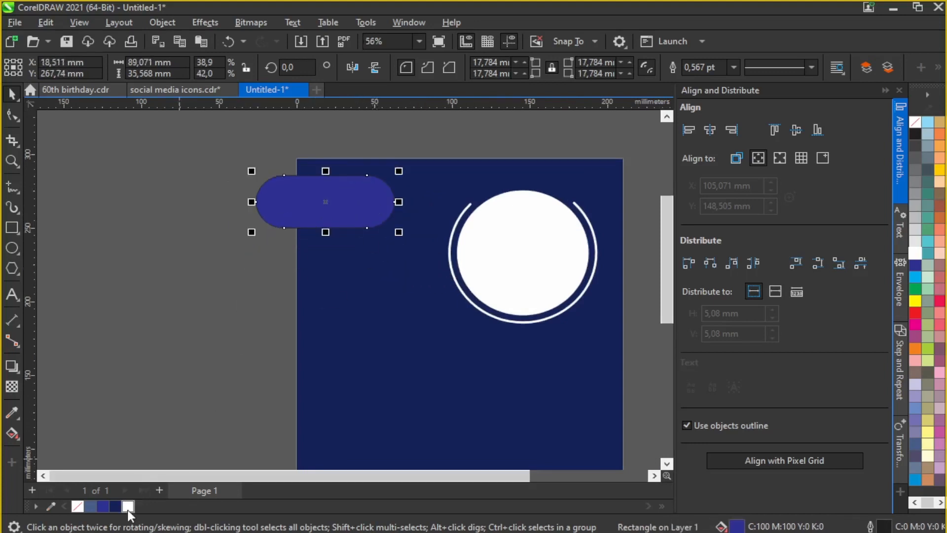
# Step: Fill the pill white with no outline and PowerClip it inside the navy rectangle
pyautogui.click(127, 507)
pyautogui.click(734, 66)
pyautogui.click(697, 79)
pyautogui.scroll(2, 390, 155)
pyautogui.click(395, 175)
pyautogui.click(421, 207)
pyautogui.scroll(-2, 299, 206)
# Step: Enlarge and reposition the white circle and arc together in the upper right
pyautogui.moveTo(610, 194); pyautogui.dragTo(380, 340)
pyautogui.moveTo(460, 262); pyautogui.dragTo(452, 286)
pyautogui.moveTo(520, 230); pyautogui.dragTo(529, 222)
pyautogui.moveTo(466, 266); pyautogui.dragTo(466, 261)
pyautogui.click(609, 191)
pyautogui.scroll(-1, 464, 182)
pyautogui.scroll(1, 415, 246)
pyautogui.scroll(-1, 206, 217)
# Step: Delete an unwanted pasted circle and copy the two photos from the Downloads folder
pyautogui.click(206, 41)
pyautogui.press('Delete')
pyautogui.click(189, 480)
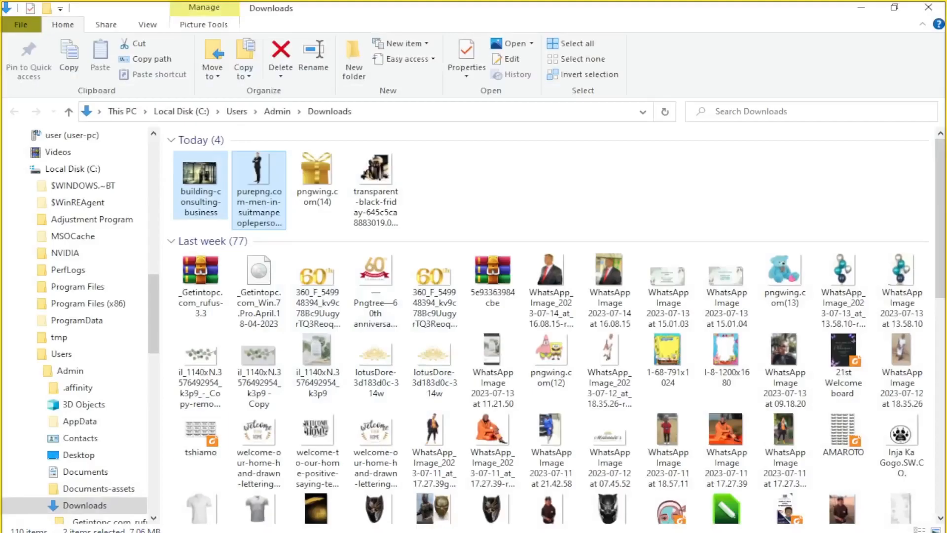
pyautogui.rightClick(255, 190)
pyautogui.click(60, 458)
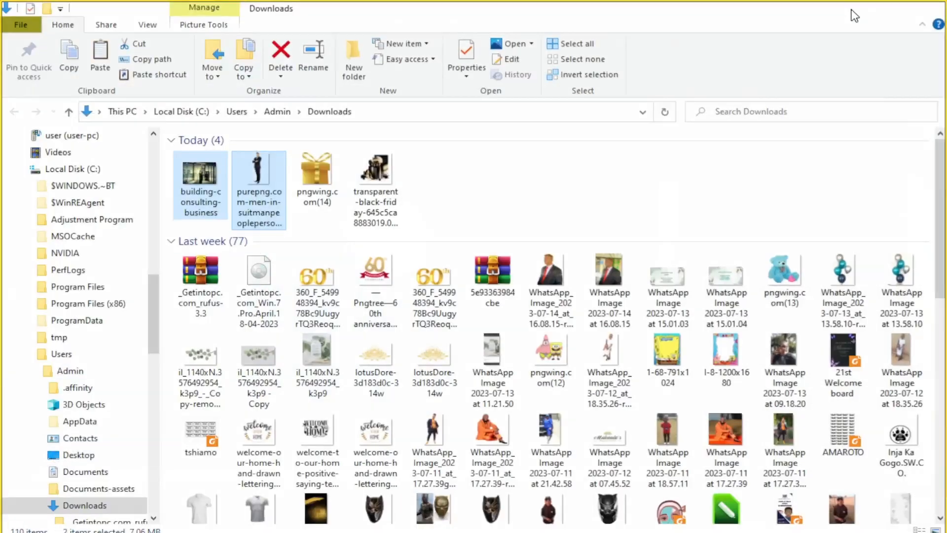
pyautogui.click(861, 7)
# Step: Shrink the pasted office and businessman photos and move the businessman over the white circle
pyautogui.scroll(-3, 378, 278)
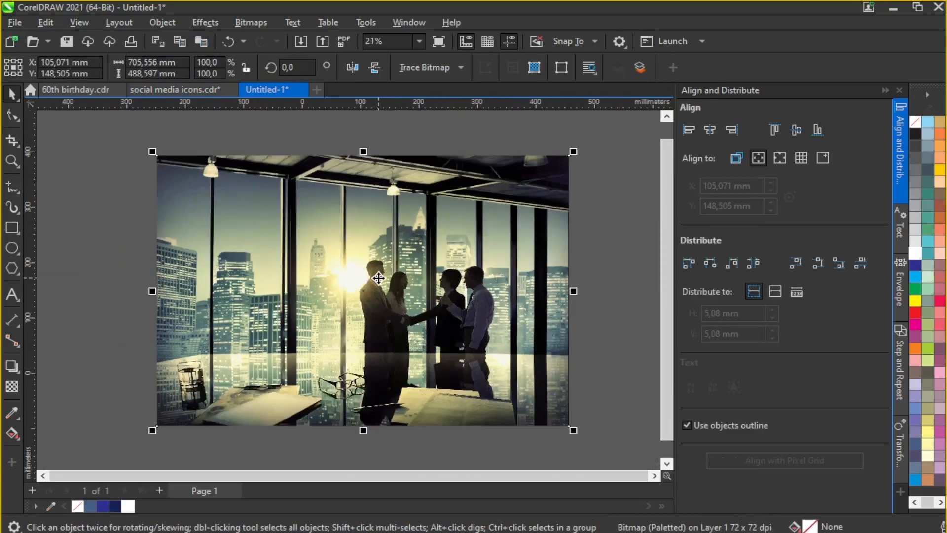
pyautogui.moveTo(495, 202); pyautogui.dragTo(301, 256)
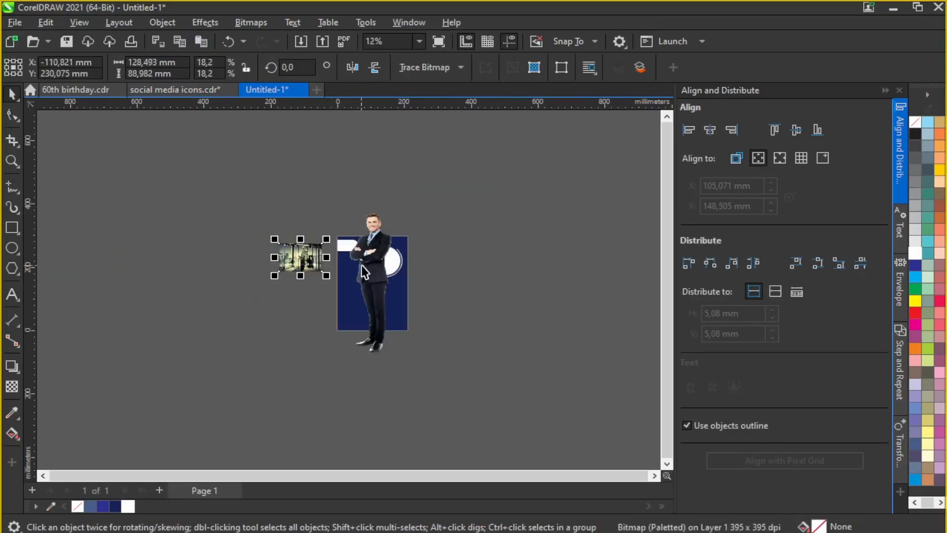
pyautogui.moveTo(363, 266); pyautogui.dragTo(475, 300)
pyautogui.moveTo(540, 391); pyautogui.dragTo(492, 325)
pyautogui.scroll(3, 401, 254)
pyautogui.scroll(4, 461, 267)
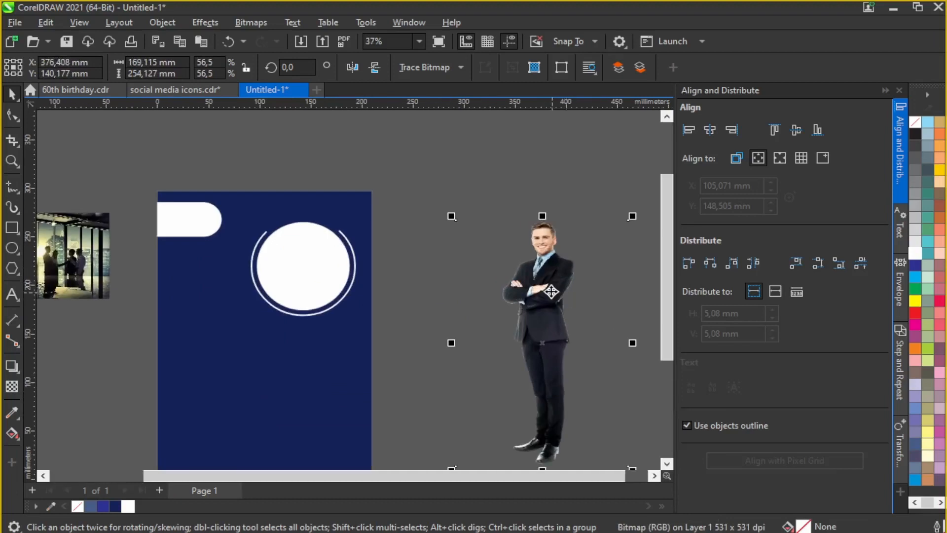
pyautogui.moveTo(540, 298); pyautogui.dragTo(453, 256)
pyautogui.scroll(4, 452, 256)
pyautogui.scroll(-3, 474, 224)
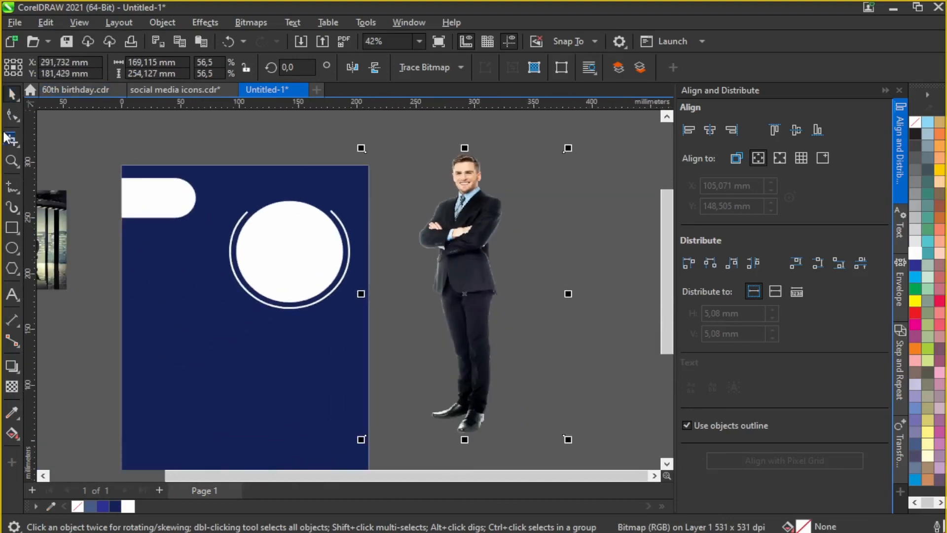
pyautogui.moveTo(451, 228); pyautogui.dragTo(178, 184)
pyautogui.scroll(-3, 359, 241)
pyautogui.scroll(2, 359, 242)
# Step: PowerClip the businessman photo inside the white circle
pyautogui.rightClick(177, 184)
pyautogui.click(258, 325)
pyautogui.click(323, 209)
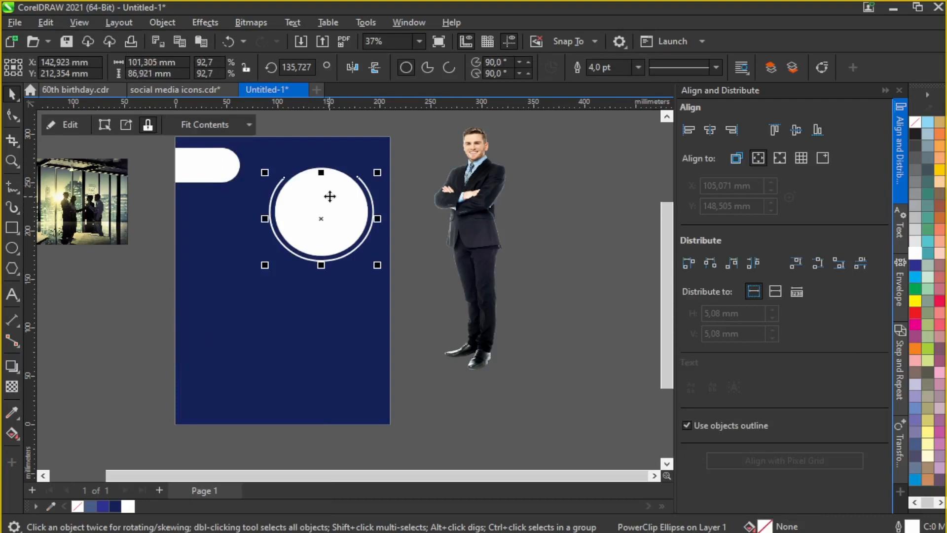
pyautogui.click(228, 42)
pyautogui.click(323, 170)
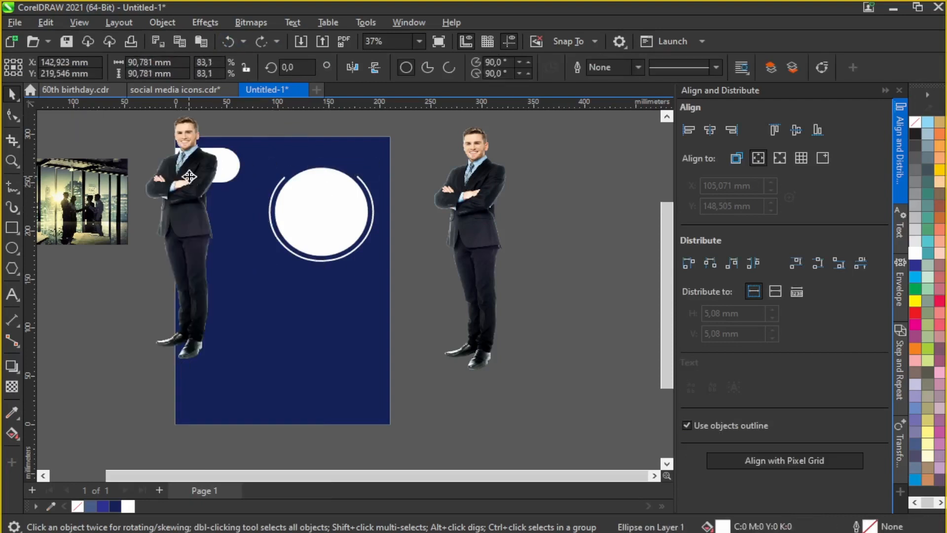
pyautogui.rightClick(189, 176)
pyautogui.click(243, 323)
pyautogui.click(321, 169)
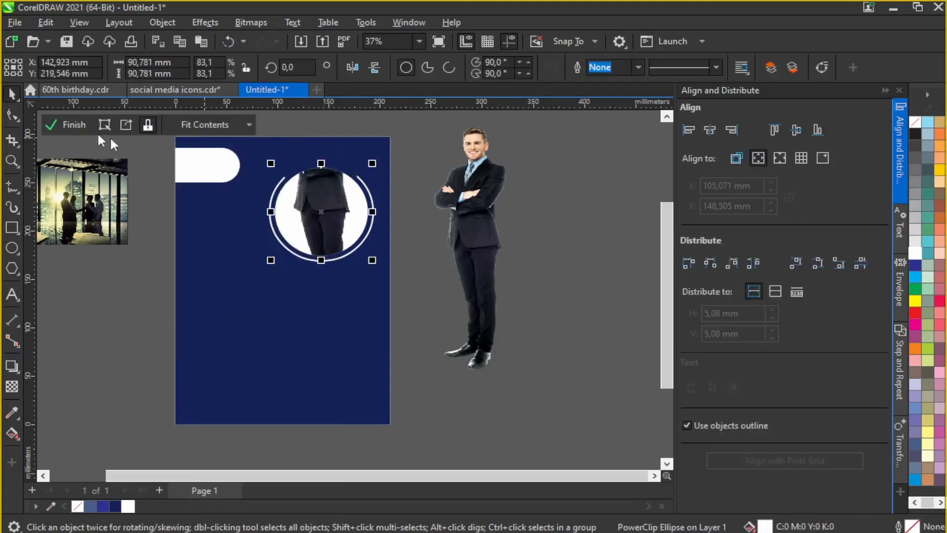
# Step: Reposition the man inside the circle to show his torso, then finish and extract the contents
pyautogui.click(104, 124)
pyautogui.scroll(1, 315, 144)
pyautogui.click(318, 153)
pyautogui.scroll(2, 332, 183)
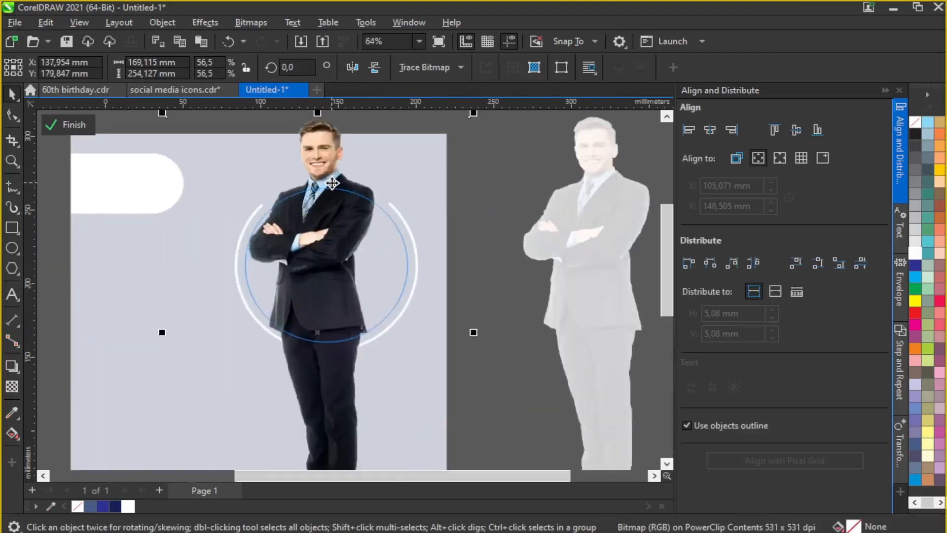
pyautogui.scroll(2, 332, 183)
pyautogui.moveTo(336, 261)
pyautogui.mouseDown()
pyautogui.moveTo(340, 250)
pyautogui.moveTo(344, 257)
pyautogui.mouseUp()
pyautogui.scroll(-1, 344, 207)
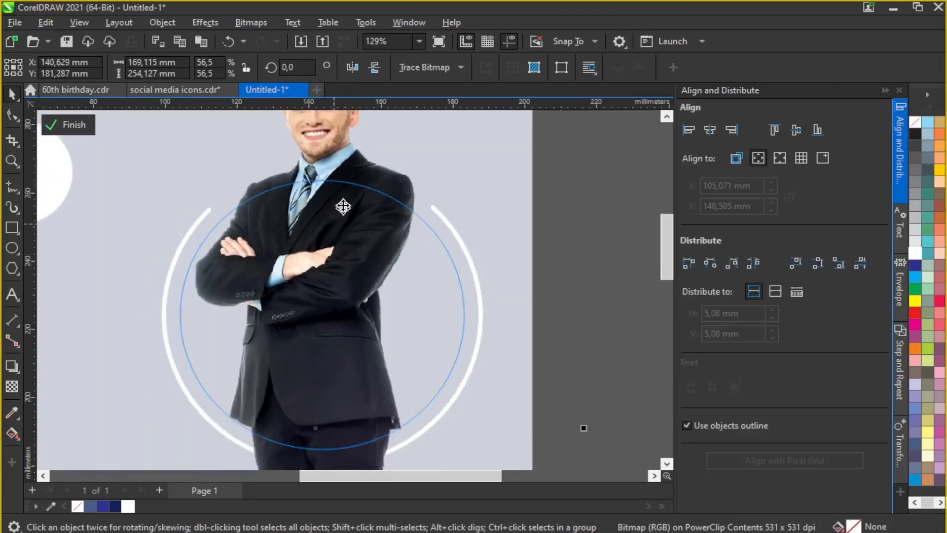
pyautogui.scroll(-2, 343, 207)
pyautogui.click(82, 123)
pyautogui.scroll(-1, 334, 157)
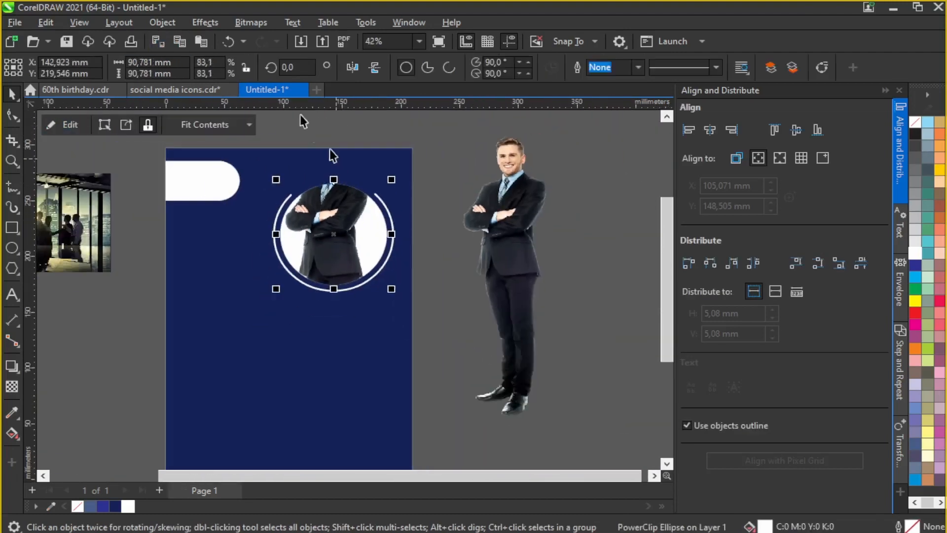
pyautogui.click(114, 125)
# Step: Crop the man image to keep only his head and upper body
pyautogui.click(12, 141)
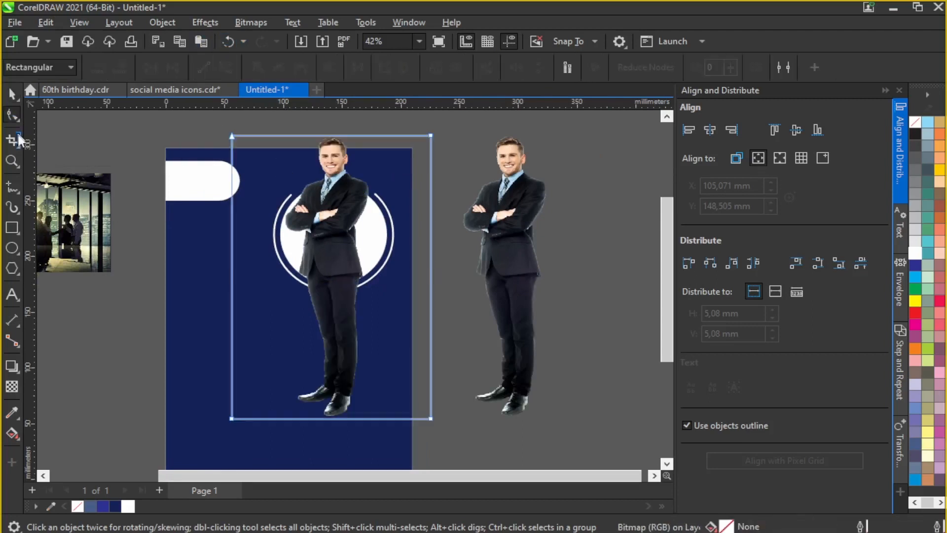
pyautogui.moveTo(281, 136); pyautogui.dragTo(370, 237)
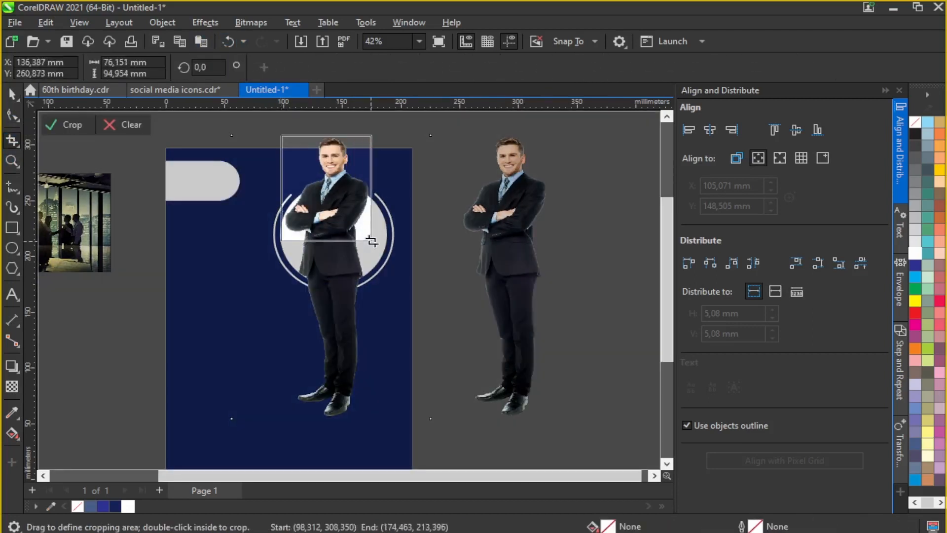
pyautogui.hotkey('shift', 'F2')
# Step: Select the man together with the circles and nudge them down and left
pyautogui.click(14, 96)
pyautogui.scroll(-4, 464, 177)
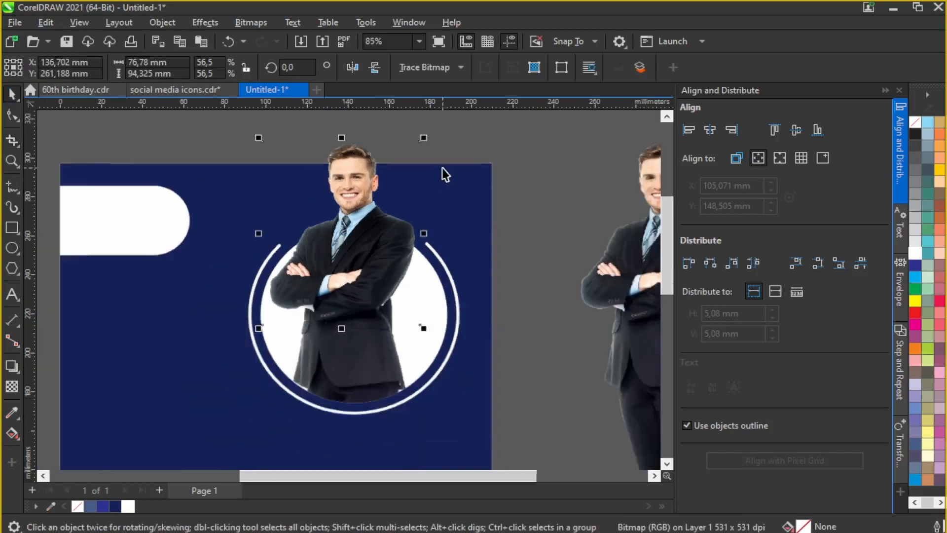
pyautogui.click(483, 203)
pyautogui.scroll(2, 485, 220)
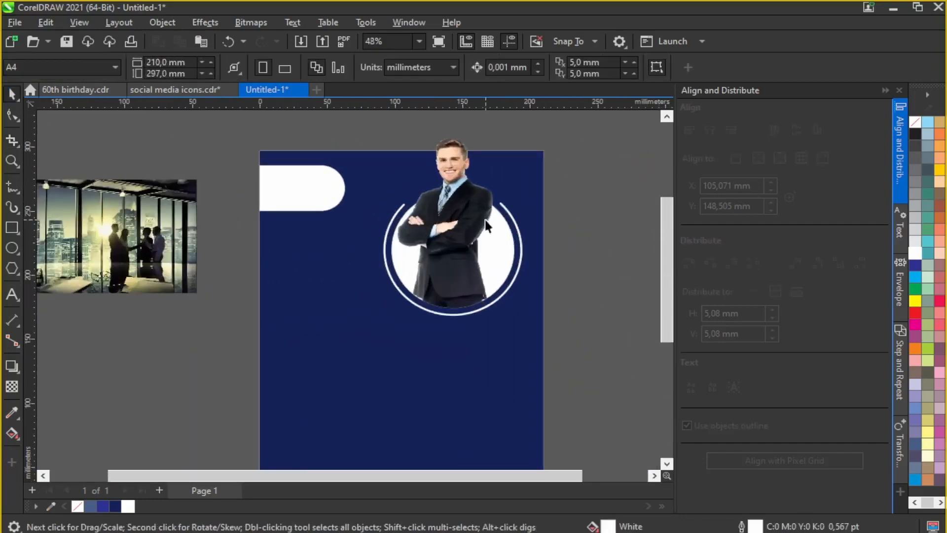
pyautogui.moveTo(419, 194); pyautogui.dragTo(486, 296)
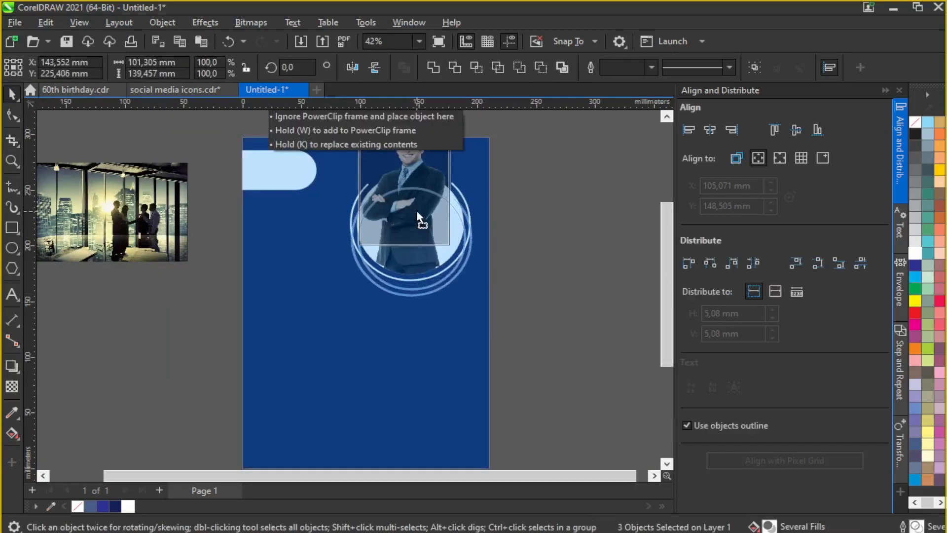
pyautogui.scroll(1, 498, 167)
pyautogui.scroll(-1, 493, 162)
pyautogui.moveTo(410, 213); pyautogui.dragTo(408, 218)
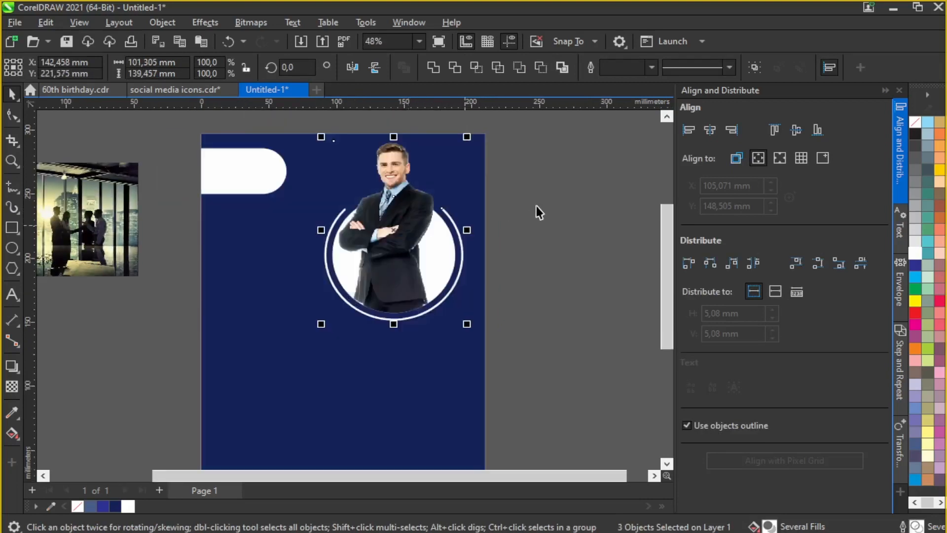
pyautogui.scroll(-1, 508, 146)
pyautogui.scroll(1, 440, 158)
pyautogui.click(568, 150)
pyautogui.scroll(2, 537, 147)
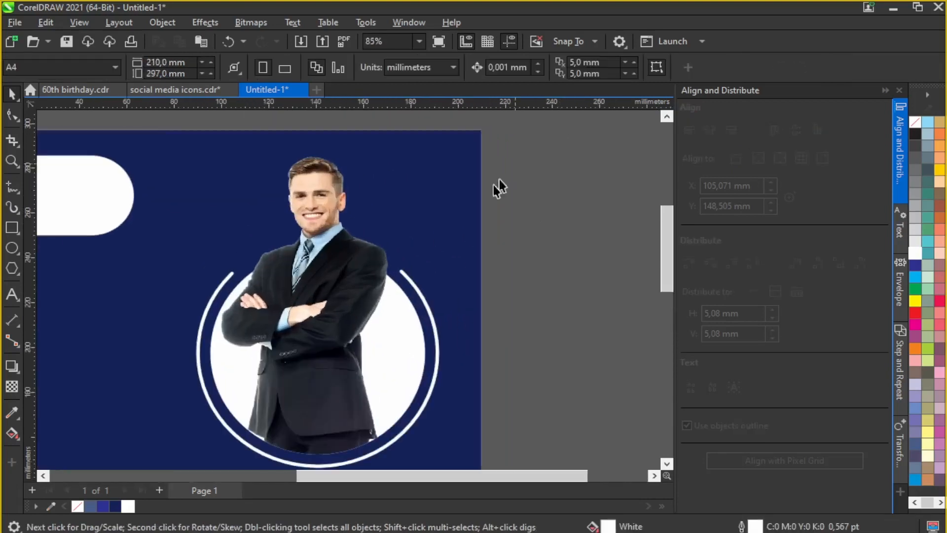
# Step: Draw a small circle just right of the page
pyautogui.click(11, 248)
pyautogui.scroll(-2, 415, 209)
pyautogui.scroll(2, 402, 214)
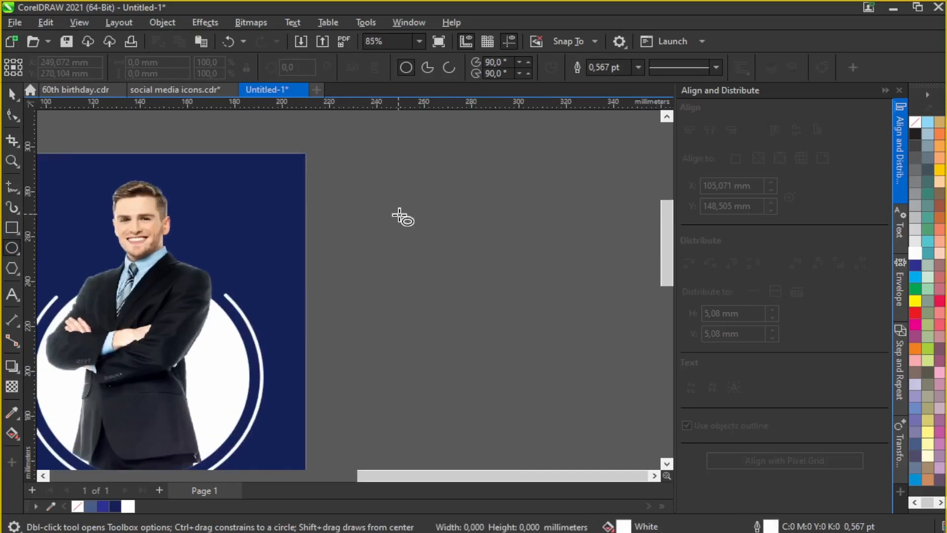
pyautogui.moveTo(407, 225); pyautogui.dragTo(409, 226)
pyautogui.press('space')
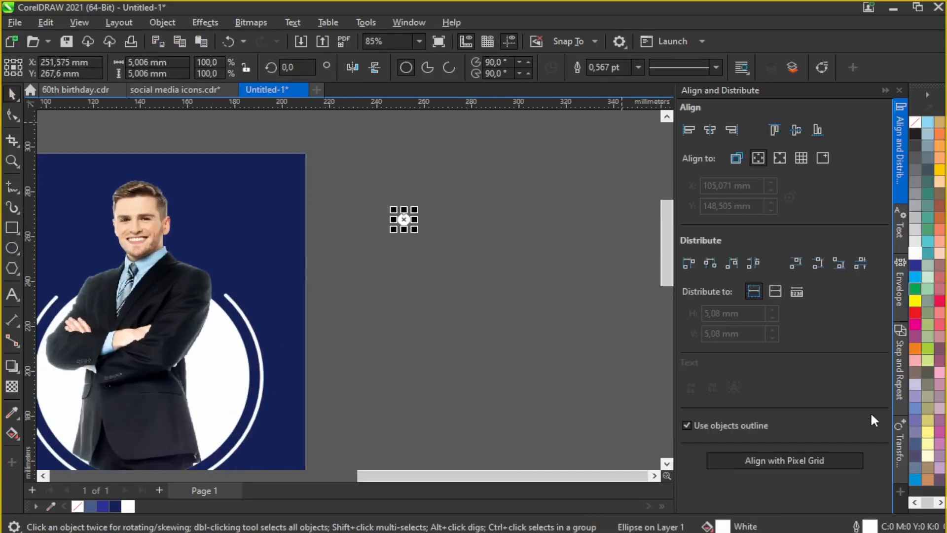
# Step: Make seven copies of the small circle with Step and Repeat using a fixed horizontal offset
pyautogui.click(901, 364)
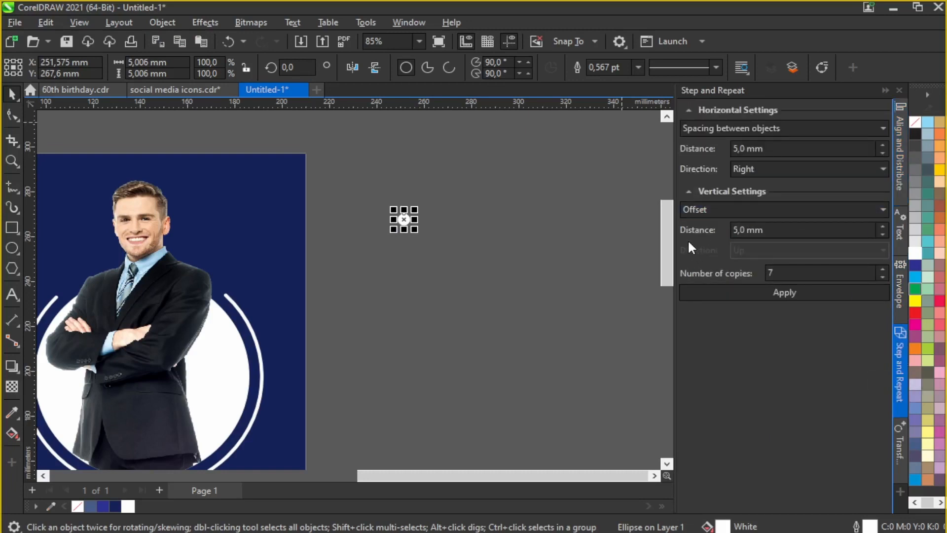
pyautogui.click(807, 292)
pyautogui.click(228, 41)
pyautogui.click(783, 148)
pyautogui.click(882, 127)
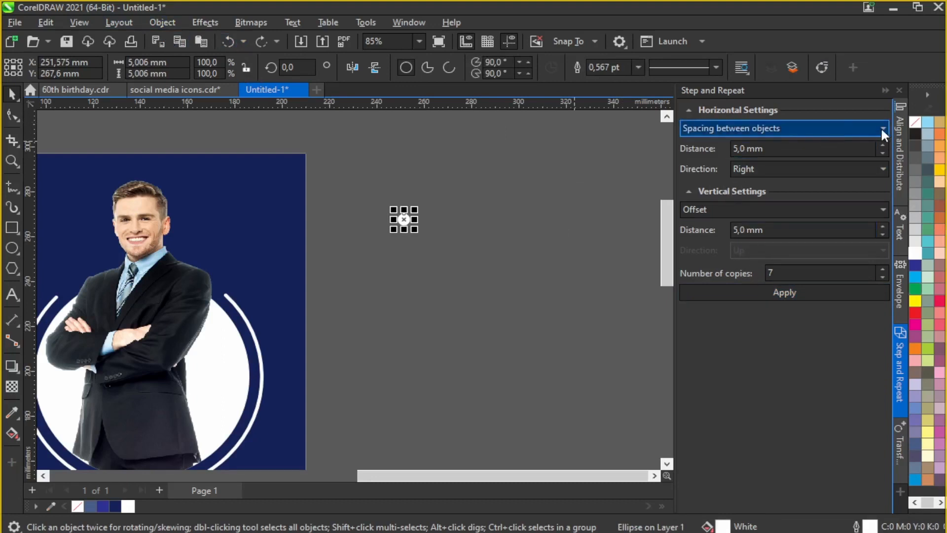
pyautogui.click(795, 153)
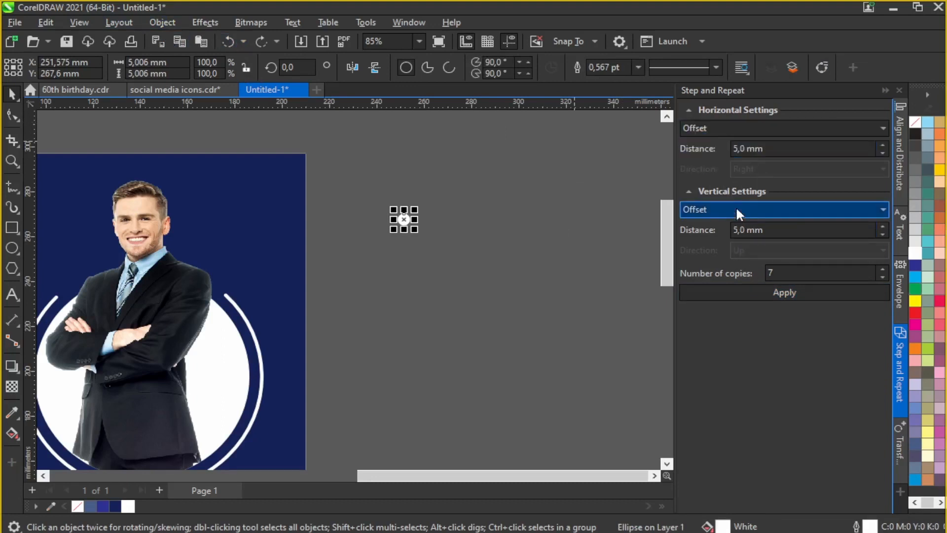
pyautogui.click(784, 298)
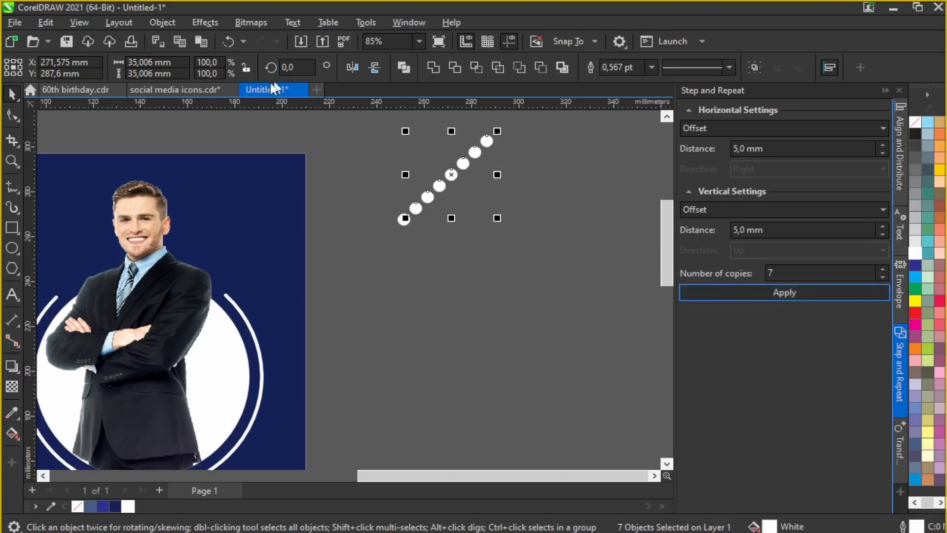
# Step: Rotate the circle row horizontal and delete two circles, leaving four
pyautogui.click(451, 174)
pyautogui.moveTo(501, 135); pyautogui.dragTo(525, 173)
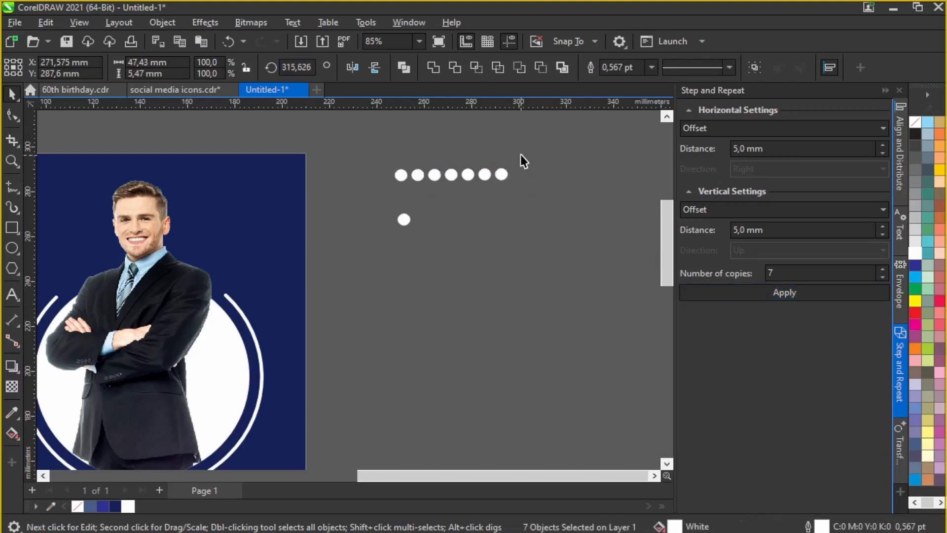
pyautogui.click(520, 155)
pyautogui.scroll(3, 467, 167)
pyautogui.click(393, 180)
pyautogui.press('Delete')
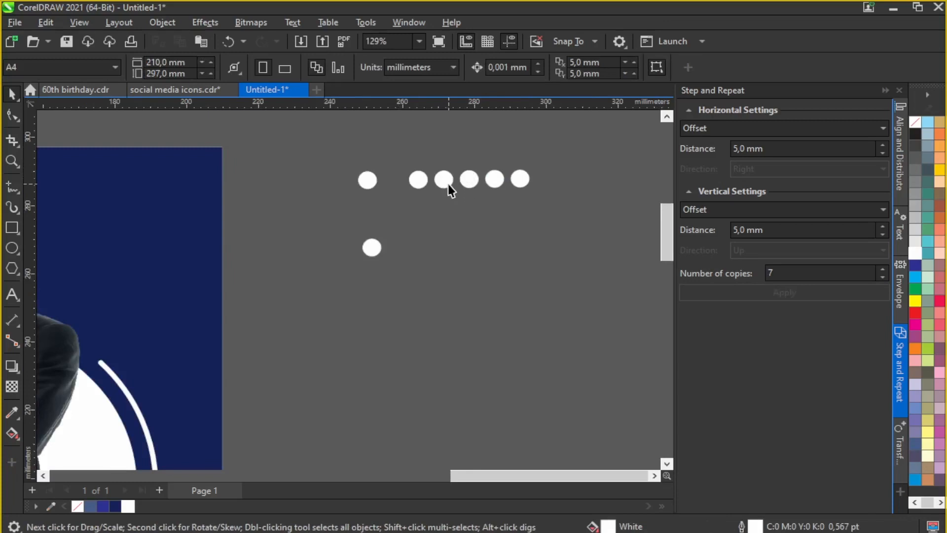
pyautogui.click(493, 180)
pyautogui.press('Delete')
# Step: Copy and paste the four-circle row into stacked rows forming a 4×4 grid, removing the stray circle
pyautogui.moveTo(556, 161); pyautogui.dragTo(332, 203)
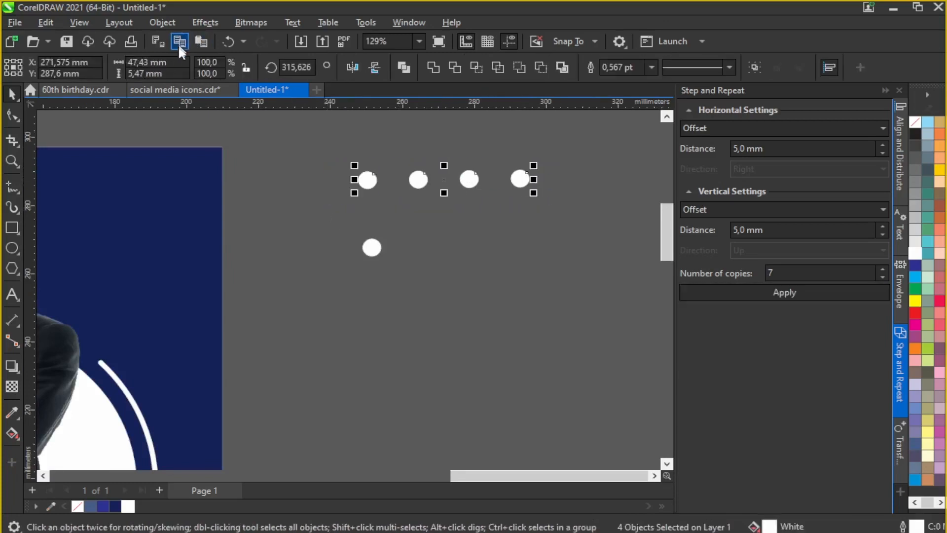
pyautogui.click(355, 129)
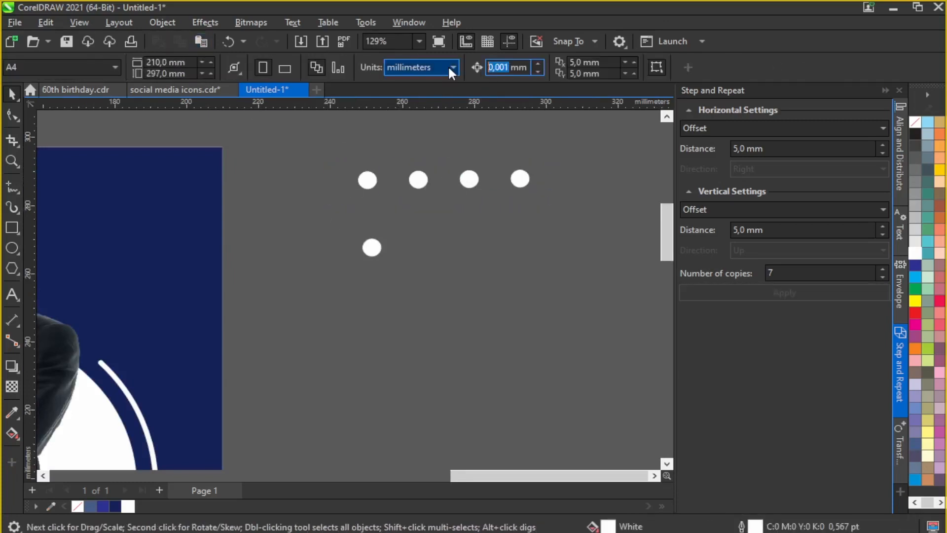
pyautogui.click(199, 42)
pyautogui.click(198, 44)
pyautogui.press('Down')
pyautogui.press('Down')
pyautogui.press('Down')
pyautogui.press('Down')
pyautogui.press('Down')
pyautogui.press('Down')
pyautogui.press('Down')
pyautogui.press('Down')
pyautogui.press('Down')
pyautogui.press('Down')
pyautogui.press('Down')
pyautogui.press('Down')
pyautogui.press('Down')
pyautogui.press('Down')
pyautogui.press('Down')
pyautogui.press('Down')
pyautogui.press('Down')
pyautogui.press('Down')
pyautogui.press('Down')
pyautogui.press('Down')
pyautogui.click(198, 44)
pyautogui.press('Down')
pyautogui.press('Down')
pyautogui.press('Down')
pyautogui.press('Down')
pyautogui.press('Down')
pyautogui.press('Down')
pyautogui.press('Down')
pyautogui.press('Down')
pyautogui.press('Down')
pyautogui.press('Down')
pyautogui.press('Down')
pyautogui.press('Down')
pyautogui.press('Down')
pyautogui.press('Down')
pyautogui.press('Down')
pyautogui.press('Down')
pyautogui.press('Down')
pyautogui.press('Down')
pyautogui.press('Down')
pyautogui.press('Down')
pyautogui.press('Down')
pyautogui.press('Down')
pyautogui.press('Down')
pyautogui.press('Down')
pyautogui.press('Down')
pyautogui.press('Down')
pyautogui.press('Down')
pyautogui.press('Down')
pyautogui.press('Down')
pyautogui.press('Down')
pyautogui.moveTo(328, 233); pyautogui.dragTo(397, 260)
pyautogui.press('Delete')
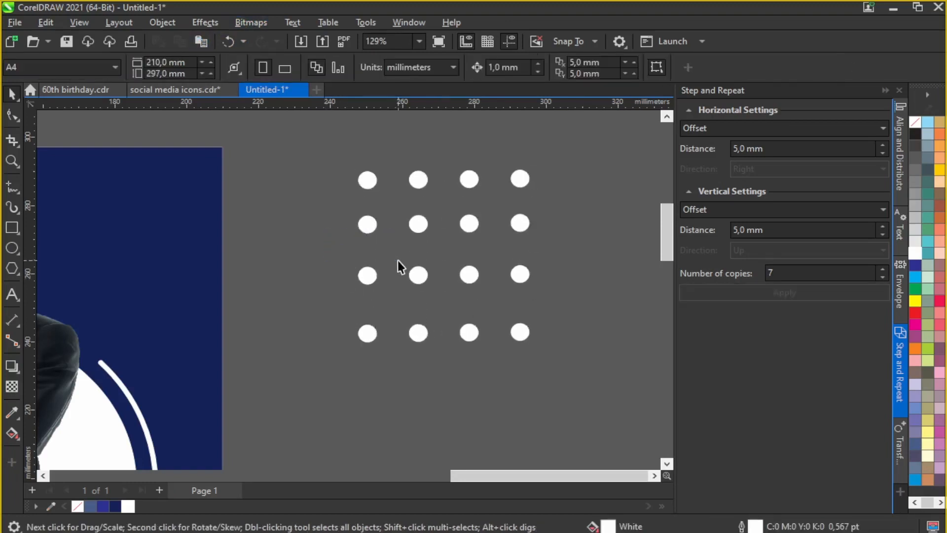
# Step: Shrink the 16-dot grid and place it at the page's top-right corner
pyautogui.scroll(-2, 398, 260)
pyautogui.moveTo(377, 176); pyautogui.dragTo(267, 220)
pyautogui.click(440, 177)
pyautogui.scroll(-4, 440, 177)
pyautogui.scroll(3, 362, 193)
pyautogui.moveTo(411, 128); pyautogui.dragTo(490, 165)
pyautogui.scroll(2, 451, 166)
pyautogui.click(540, 170)
pyautogui.scroll(-4, 540, 169)
pyautogui.scroll(1, 321, 285)
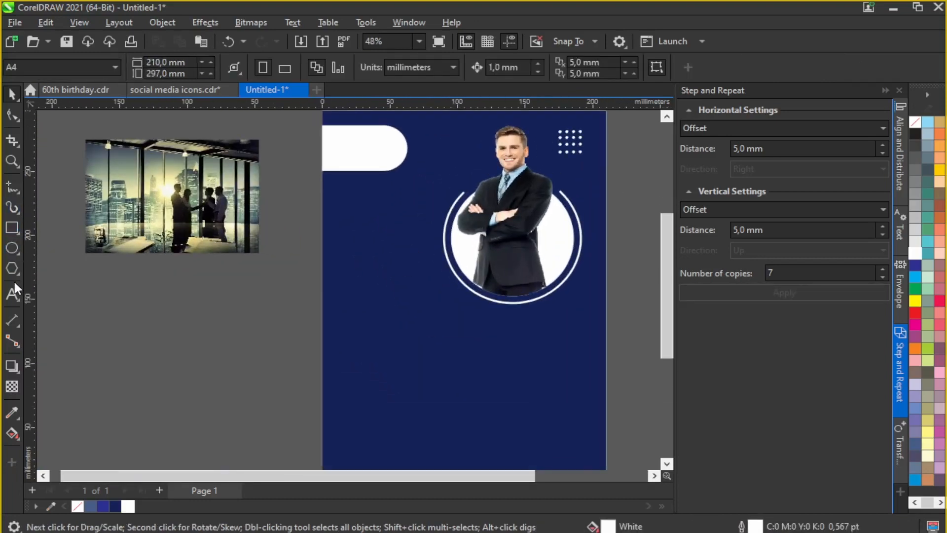
# Step: Add a CMM CONSULTING AGENCY heading beside the page and enlarge it
pyautogui.click(12, 295)
pyautogui.click(278, 268)
pyautogui.write('CMM')
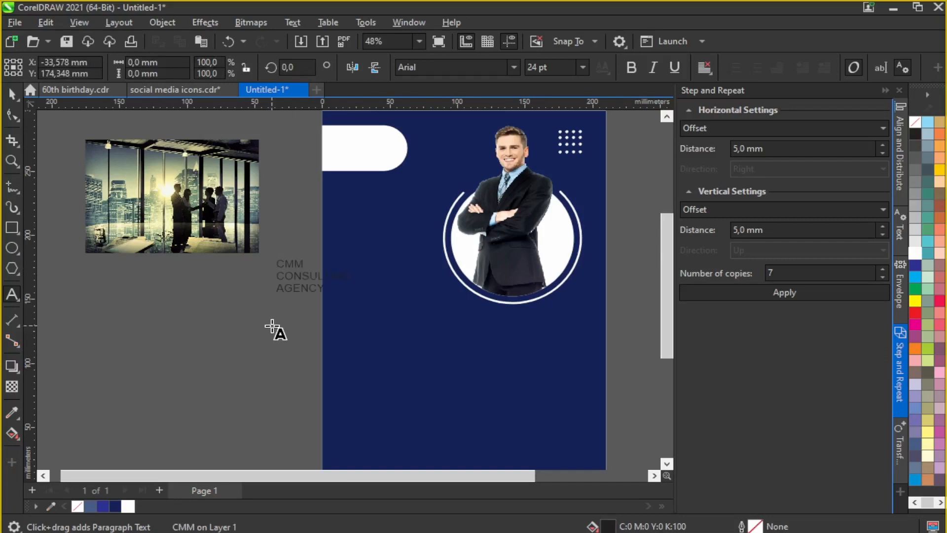
pyautogui.click(289, 284)
pyautogui.moveTo(354, 296); pyautogui.dragTo(403, 237)
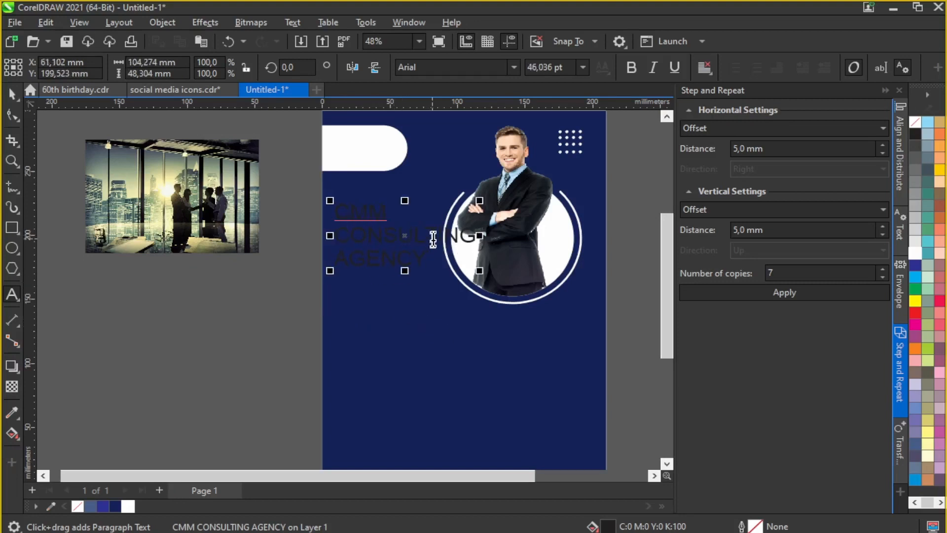
pyautogui.scroll(2, 431, 243)
pyautogui.scroll(-3, 420, 257)
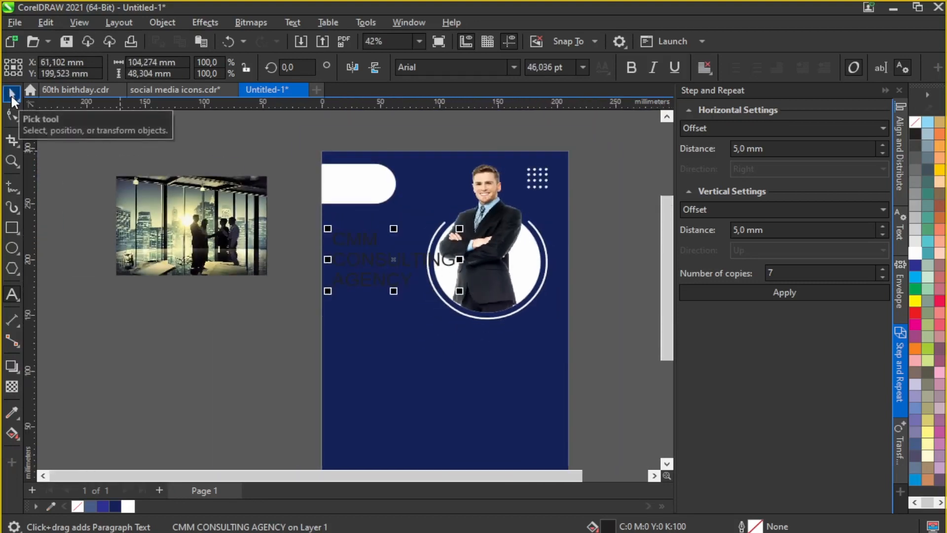
pyautogui.click(11, 93)
pyautogui.moveTo(392, 261); pyautogui.dragTo(169, 309)
# Step: Replace CMM with CREATIF MAISON and shrink the heading near the page
pyautogui.click(17, 292)
pyautogui.press('BackSpace')
pyautogui.press('BackSpace')
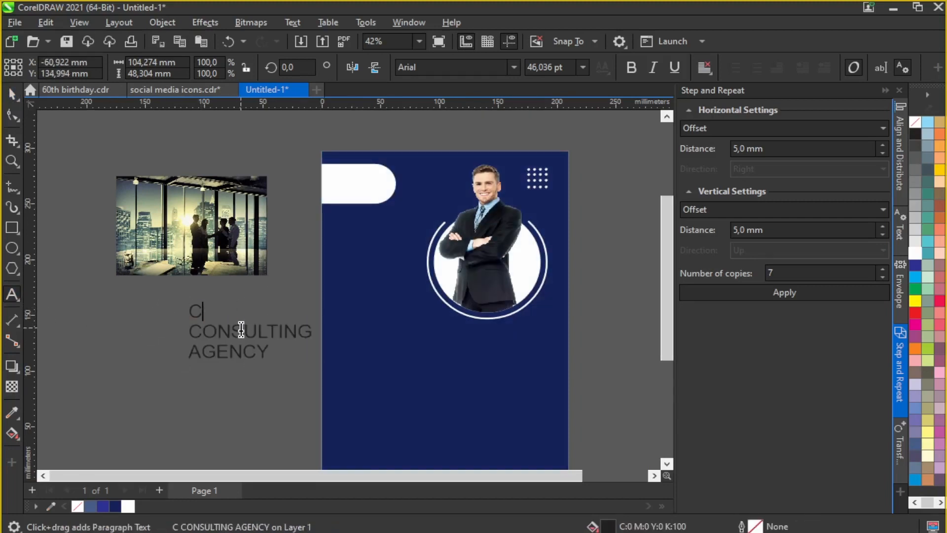
pyautogui.write('REATIF MAISON')
pyautogui.hotkey('ctrl', 'a')
pyautogui.moveTo(354, 362); pyautogui.dragTo(311, 347)
pyautogui.moveTo(248, 324); pyautogui.dragTo(322, 295)
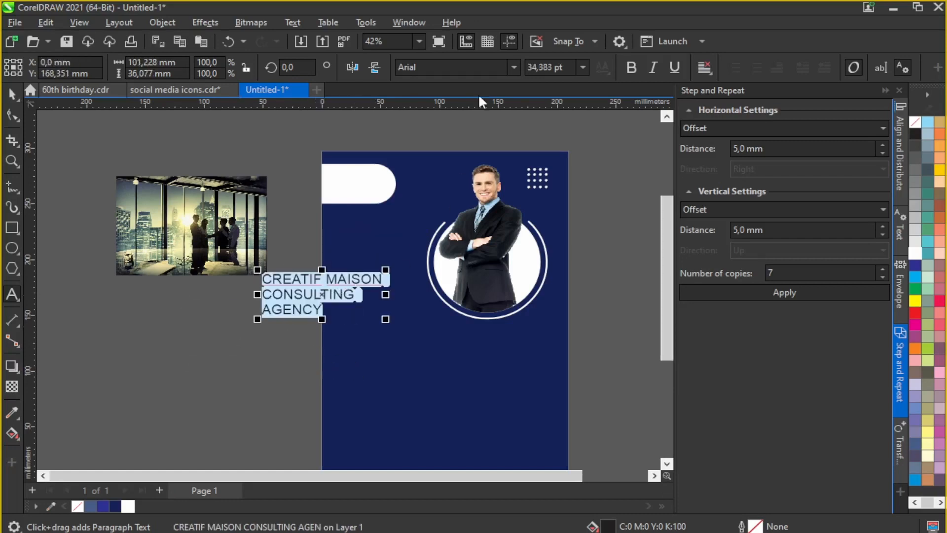
# Step: Set the title in Montserrat and make the CREATIF MAISON line Montserrat ExtraBold
pyautogui.click(471, 67)
pyautogui.write('mont')
pyautogui.press('Return')
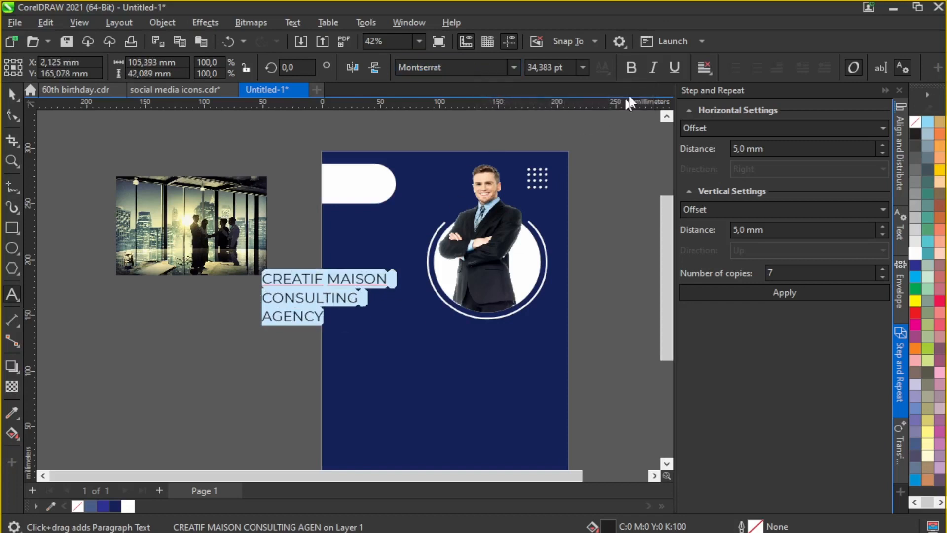
pyautogui.scroll(1, 384, 275)
pyautogui.click(366, 284)
pyautogui.moveTo(397, 283); pyautogui.dragTo(119, 282)
pyautogui.click(517, 68)
pyautogui.moveTo(514, 203)
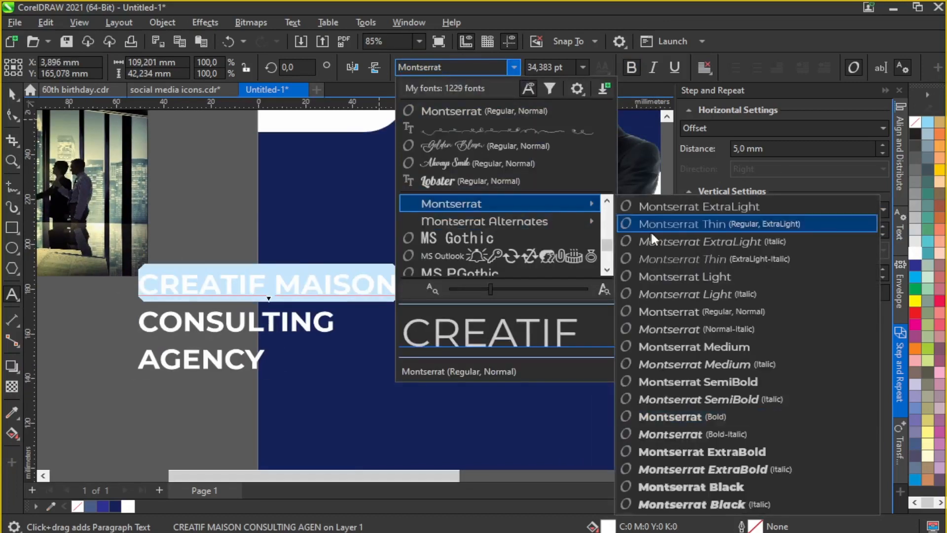
pyautogui.click(653, 448)
pyautogui.click(261, 359)
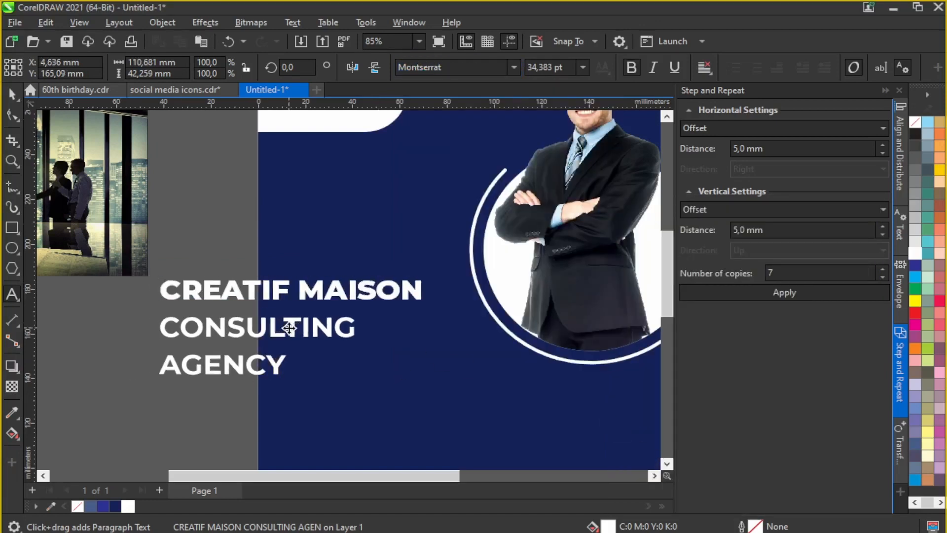
pyautogui.scroll(-1, 247, 321)
# Step: Weld the dots into one shape and group them with the portrait and ring
pyautogui.press('space')
pyautogui.click(430, 256)
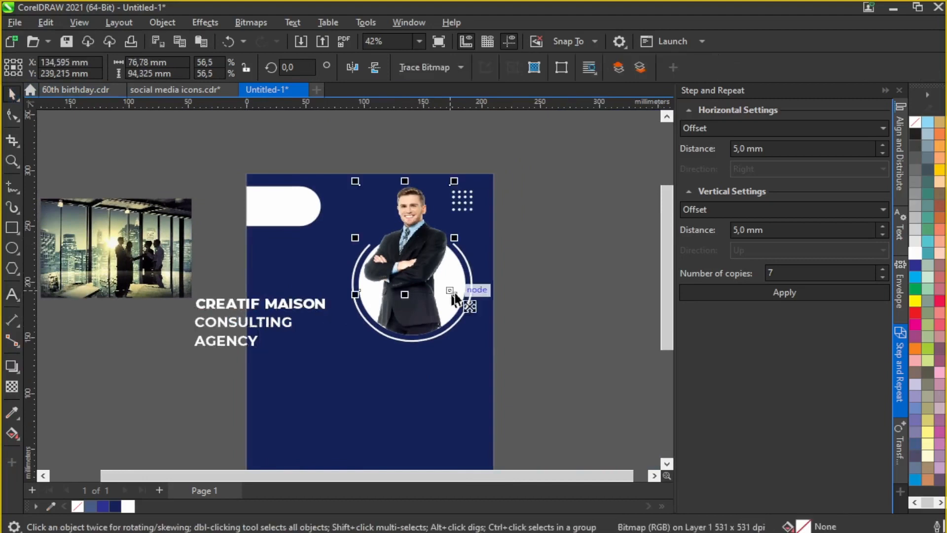
pyautogui.moveTo(444, 218); pyautogui.dragTo(442, 221)
pyautogui.click(432, 66)
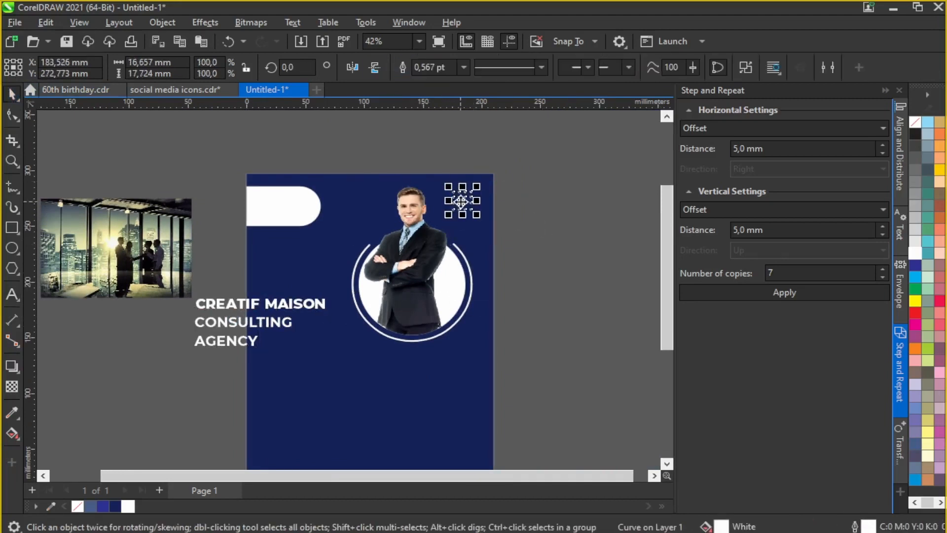
pyautogui.moveTo(481, 383); pyautogui.dragTo(481, 384)
pyautogui.hotkey('ctrl', 'g')
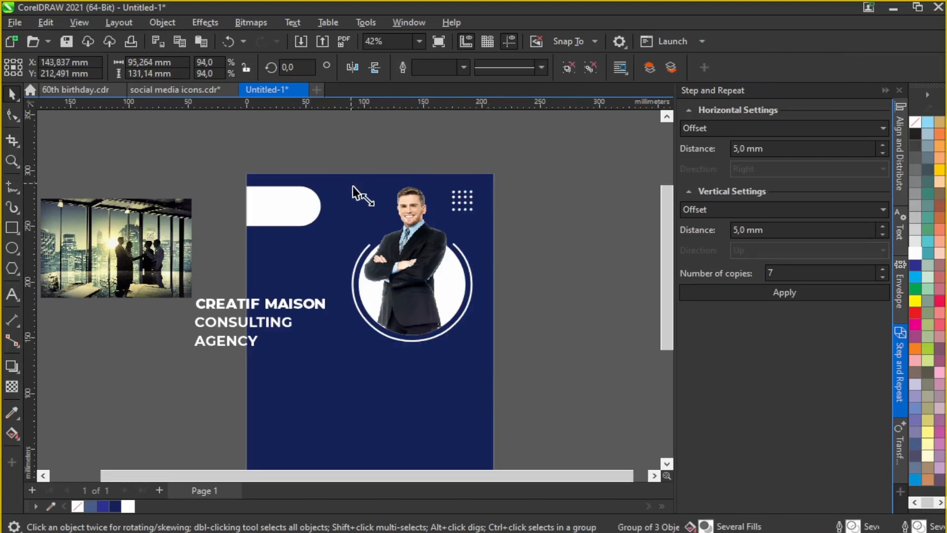
pyautogui.moveTo(423, 266); pyautogui.dragTo(433, 261)
# Step: Move the title onto the page beside the portrait and reposition the portrait group
pyautogui.click(233, 318)
pyautogui.moveTo(233, 318); pyautogui.dragTo(295, 253)
pyautogui.scroll(2, 299, 240)
pyautogui.click(11, 295)
pyautogui.moveTo(388, 253); pyautogui.dragTo(450, 259)
pyautogui.click(12, 92)
pyautogui.scroll(-1, 533, 234)
pyautogui.moveTo(534, 235); pyautogui.dragTo(542, 266)
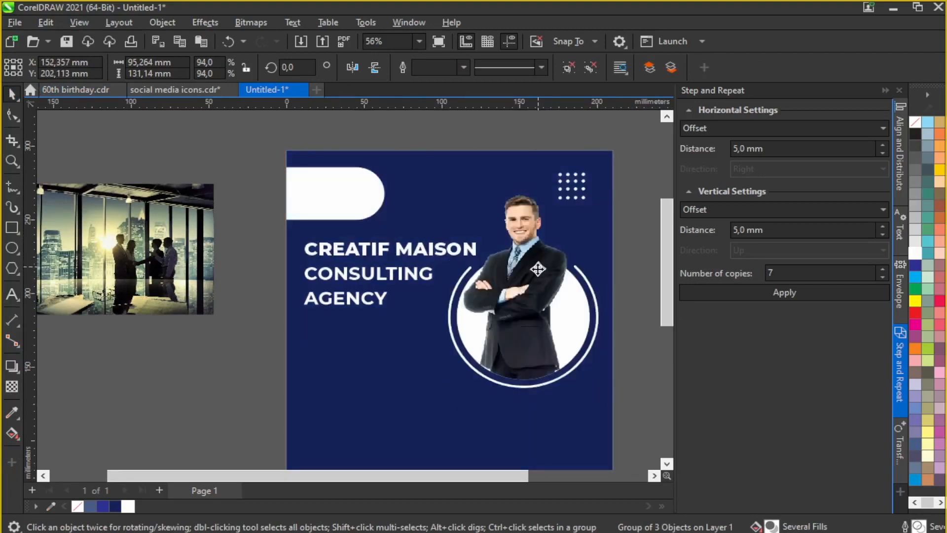
pyautogui.moveTo(538, 217); pyautogui.dragTo(537, 217)
pyautogui.scroll(1, 473, 164)
# Step: Edit the background PowerClip contents to shift the white pill shape left
pyautogui.click(431, 184)
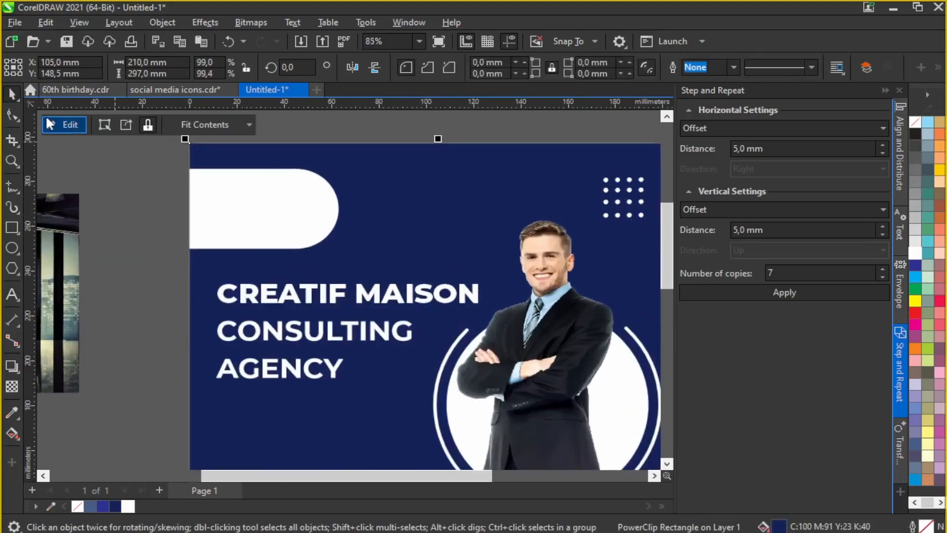
pyautogui.click(67, 125)
pyautogui.moveTo(267, 216); pyautogui.dragTo(275, 216)
pyautogui.click(83, 123)
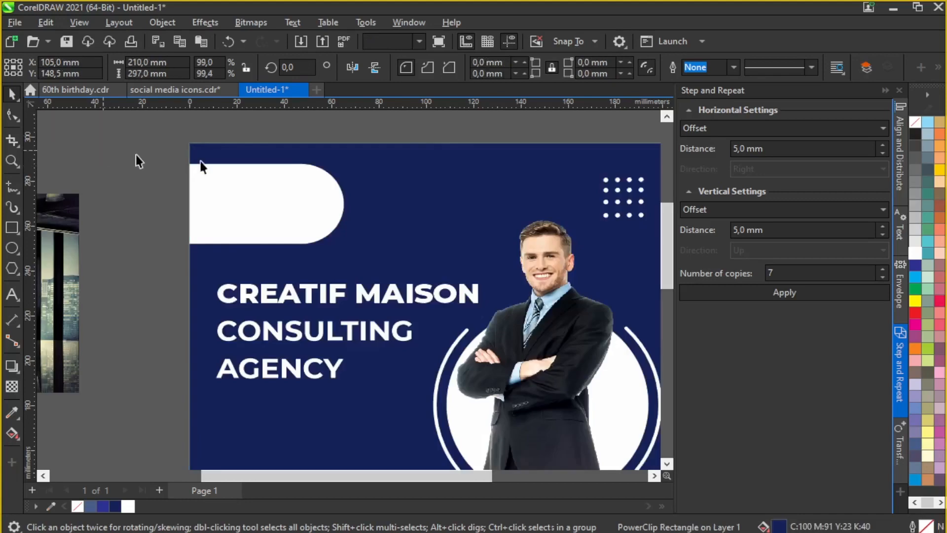
pyautogui.scroll(-2, 481, 197)
pyautogui.scroll(1, 353, 268)
pyautogui.scroll(1, 354, 268)
# Step: Make MAISON Montserrat SemiBold and remove bold from CONSULTING AGENCY
pyautogui.click(352, 259)
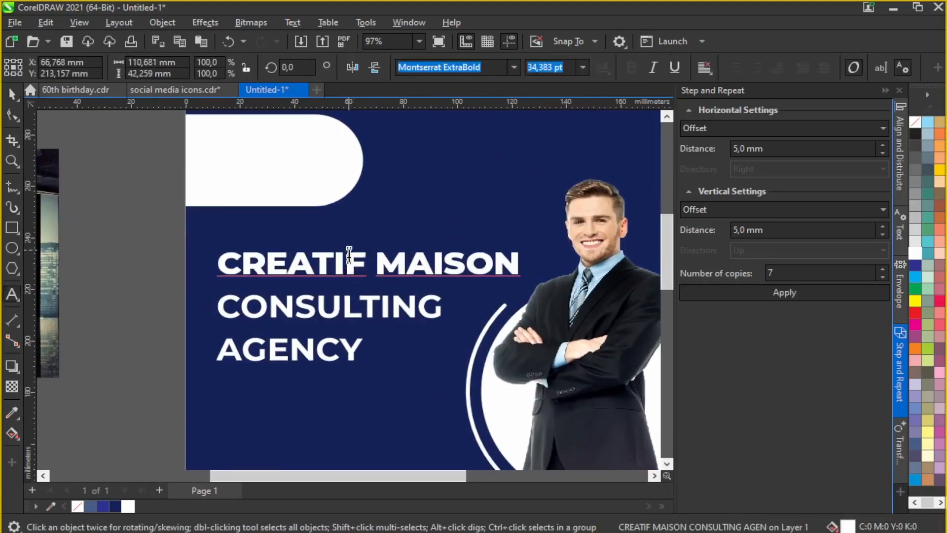
pyautogui.moveTo(365, 306); pyautogui.dragTo(374, 298)
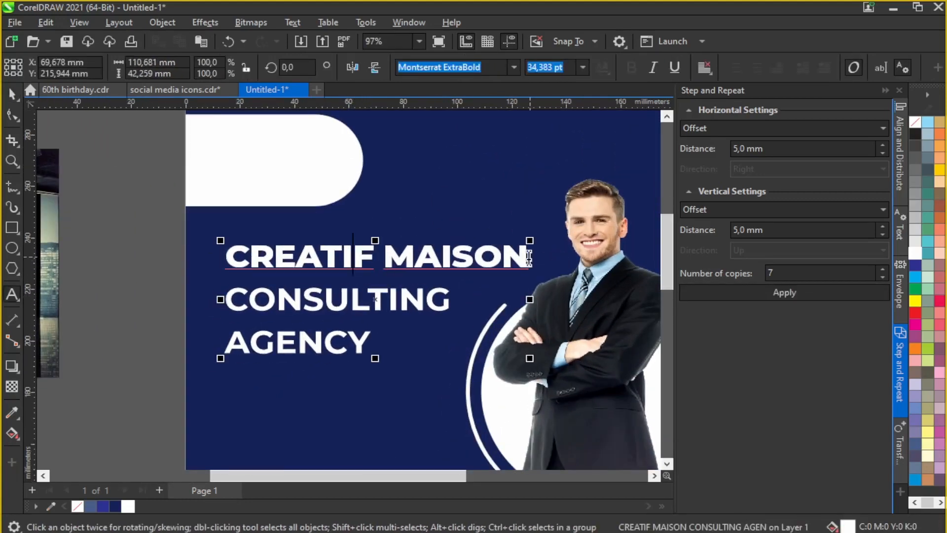
pyautogui.moveTo(532, 258); pyautogui.dragTo(381, 247)
pyautogui.click(514, 67)
pyautogui.moveTo(503, 197)
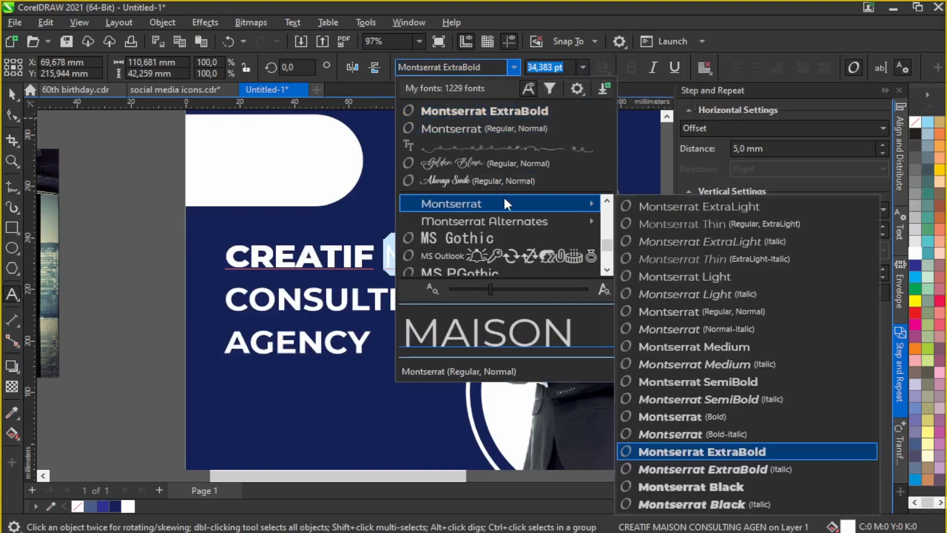
pyautogui.click(667, 386)
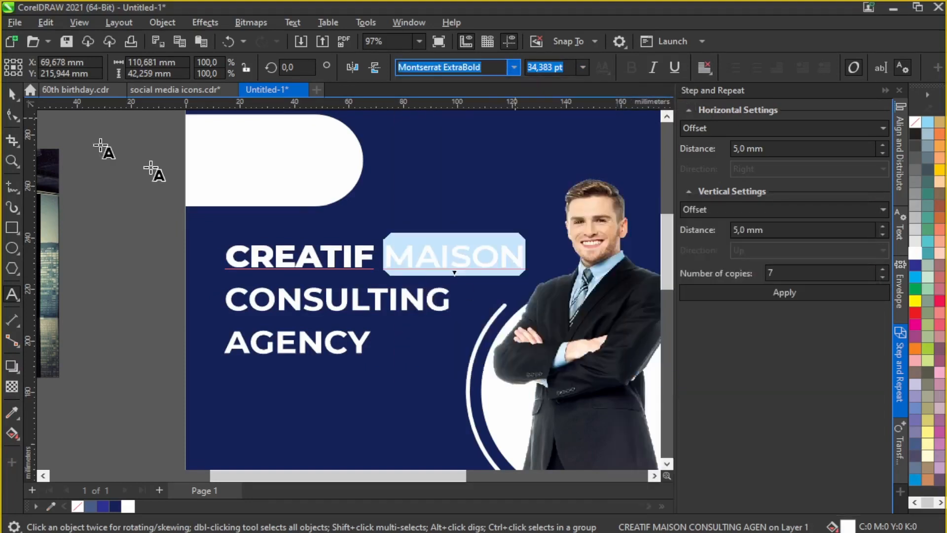
pyautogui.moveTo(371, 342); pyautogui.dragTo(229, 300)
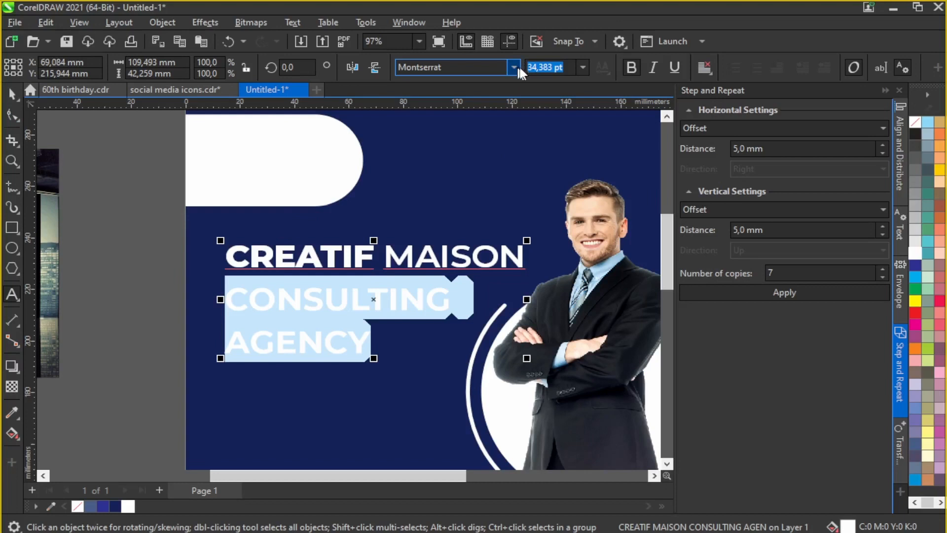
pyautogui.click(632, 68)
# Step: Shift the whole title slightly to the right
pyautogui.click(8, 94)
pyautogui.scroll(-3, 431, 198)
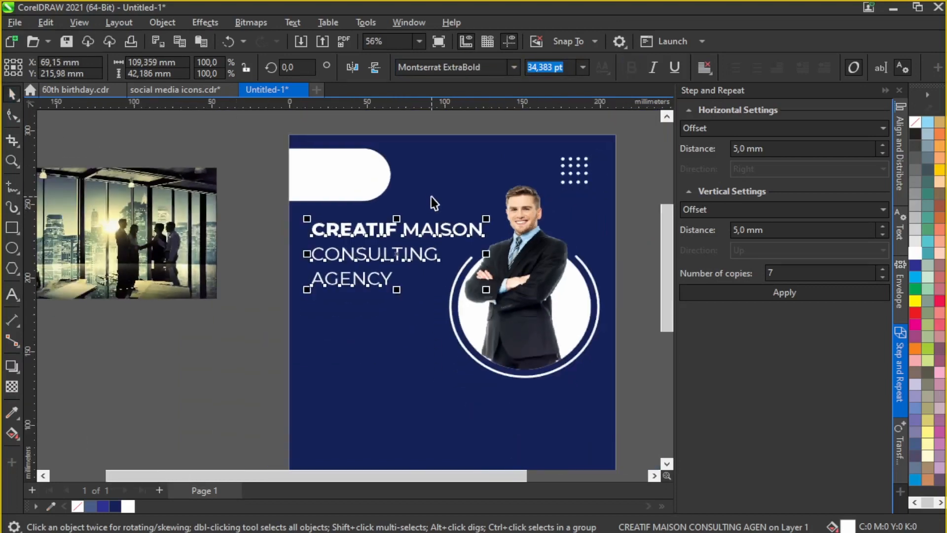
pyautogui.scroll(2, 398, 230)
pyautogui.moveTo(418, 239); pyautogui.dragTo(423, 240)
pyautogui.click(286, 239)
pyautogui.scroll(-3, 466, 203)
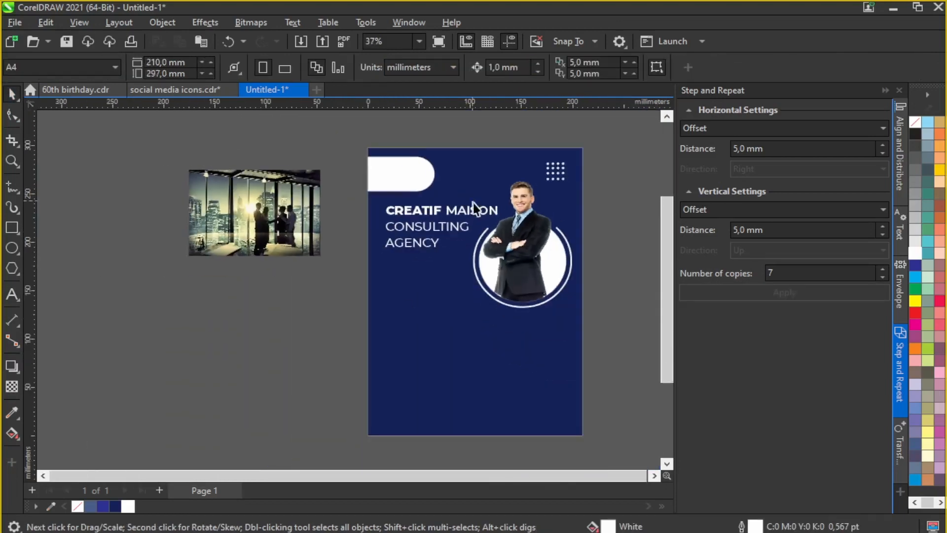
pyautogui.scroll(5, 463, 236)
pyautogui.scroll(-1, 424, 275)
pyautogui.scroll(-1, 421, 275)
# Step: Retype the first title line as CMM
pyautogui.click(11, 295)
pyautogui.moveTo(510, 198); pyautogui.dragTo(353, 197)
pyautogui.write('MM')
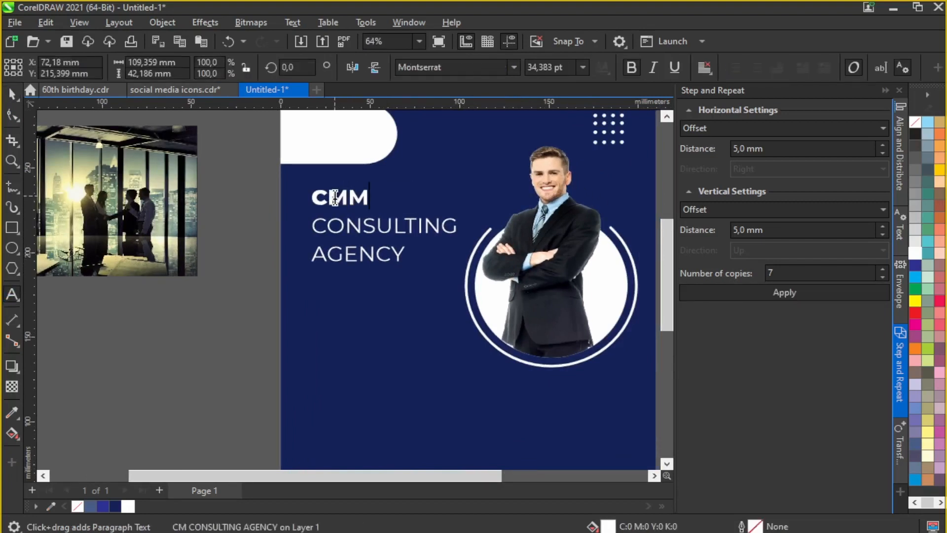
pyautogui.scroll(4, 350, 197)
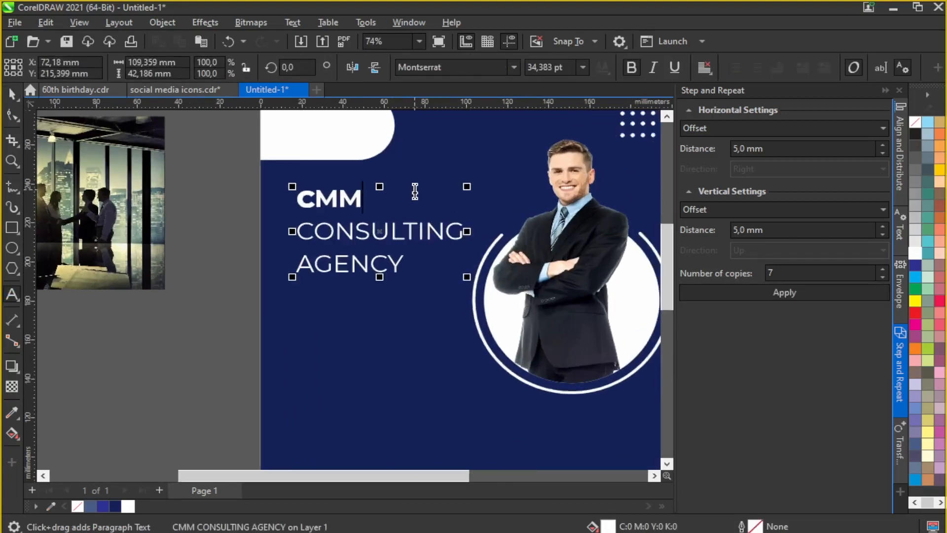
pyautogui.hotkey('ctrl', 'space')
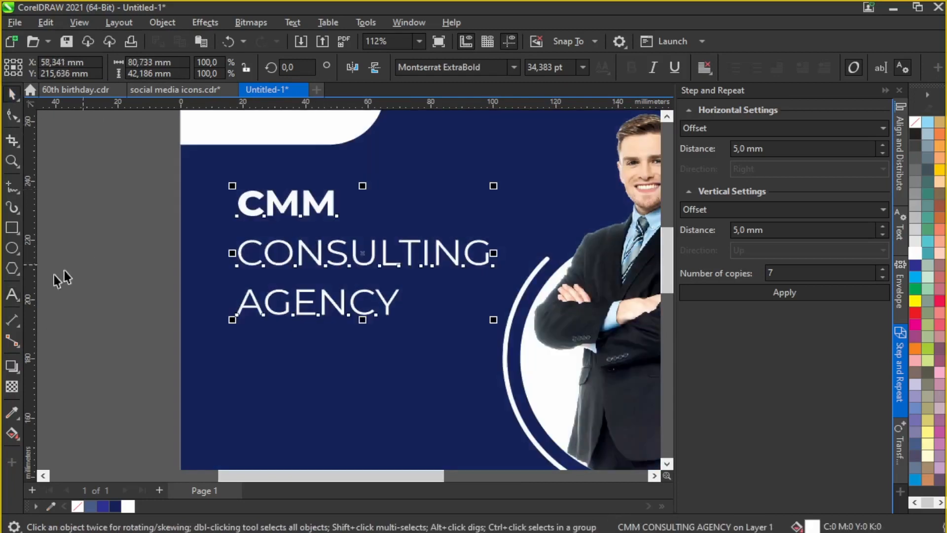
# Step: Draw a thin rectangle bar to the right of CMM
pyautogui.click(12, 228)
pyautogui.scroll(4, 313, 211)
pyautogui.moveTo(314, 202)
pyautogui.mouseDown()
pyautogui.moveTo(547, 213)
pyautogui.moveTo(529, 229)
pyautogui.mouseUp()
pyautogui.click(12, 247)
# Step: Centre the white circle vertically on the thin bar, nudging it onto the bar's end
pyautogui.scroll(5, 607, 208)
pyautogui.press('space')
pyautogui.keyDown('shift'); pyautogui.click(437, 216); pyautogui.keyUp('shift')
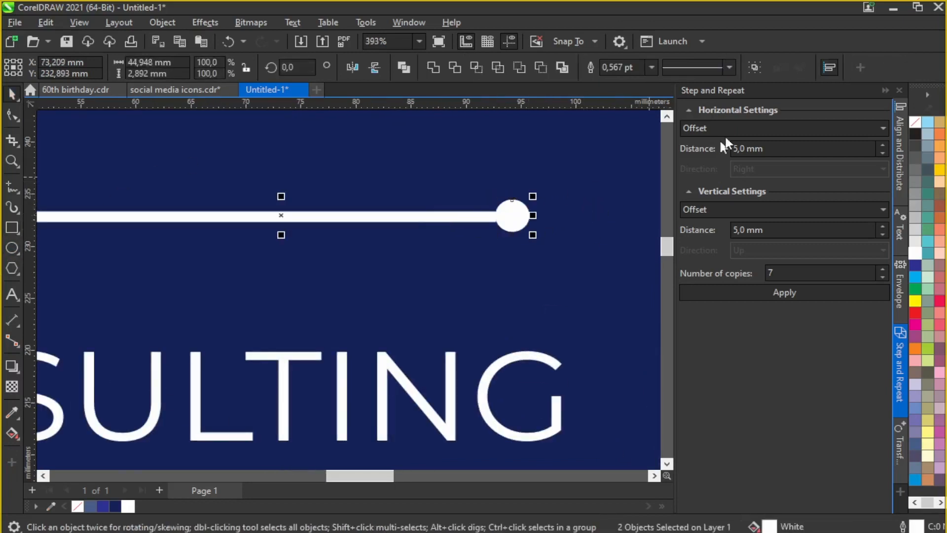
pyautogui.click(898, 135)
pyautogui.click(796, 128)
pyautogui.scroll(7, 518, 214)
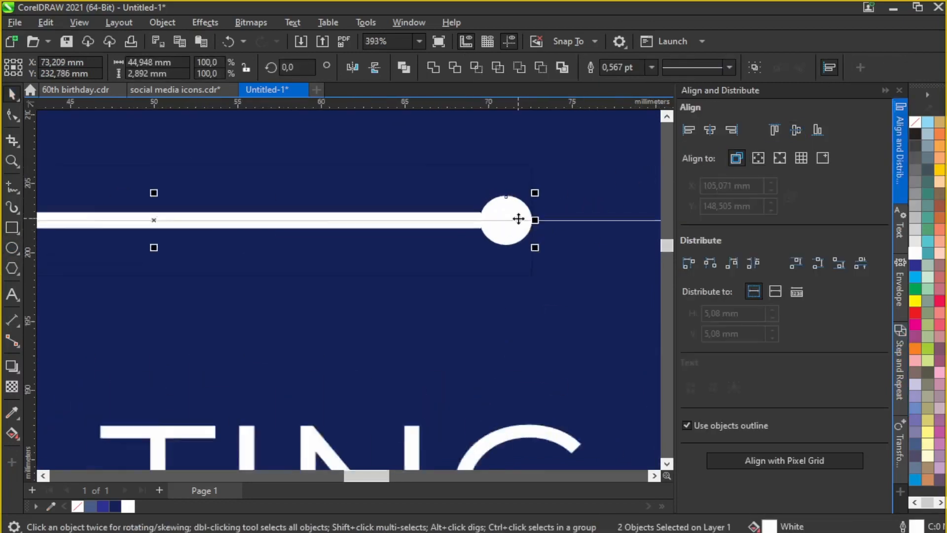
pyautogui.moveTo(512, 212); pyautogui.dragTo(506, 208)
pyautogui.keyDown('shift'); pyautogui.click(401, 215); pyautogui.keyUp('shift')
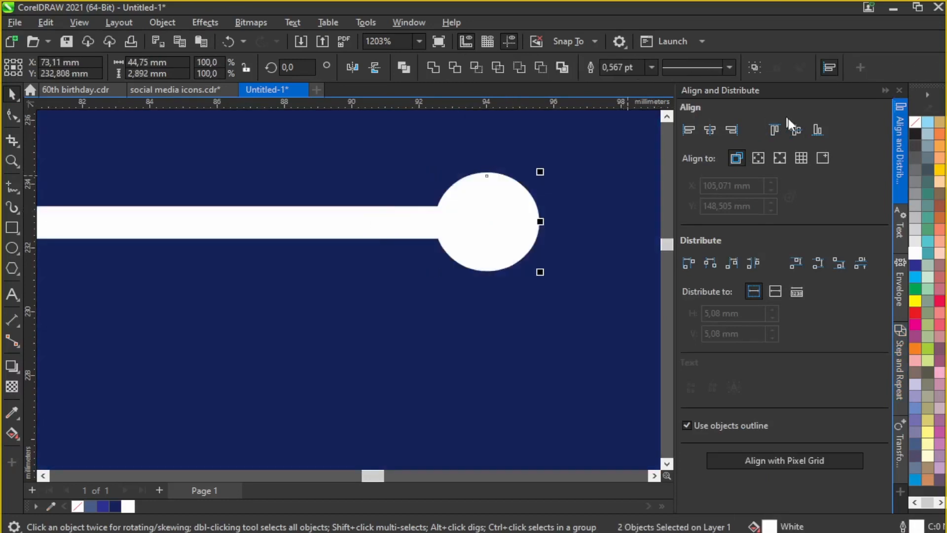
pyautogui.click(795, 129)
pyautogui.scroll(-3, 585, 192)
pyautogui.scroll(-3, 588, 197)
pyautogui.click(211, 163)
# Step: Make the thin white bar slightly thinner and extend its right end
pyautogui.scroll(3, 600, 214)
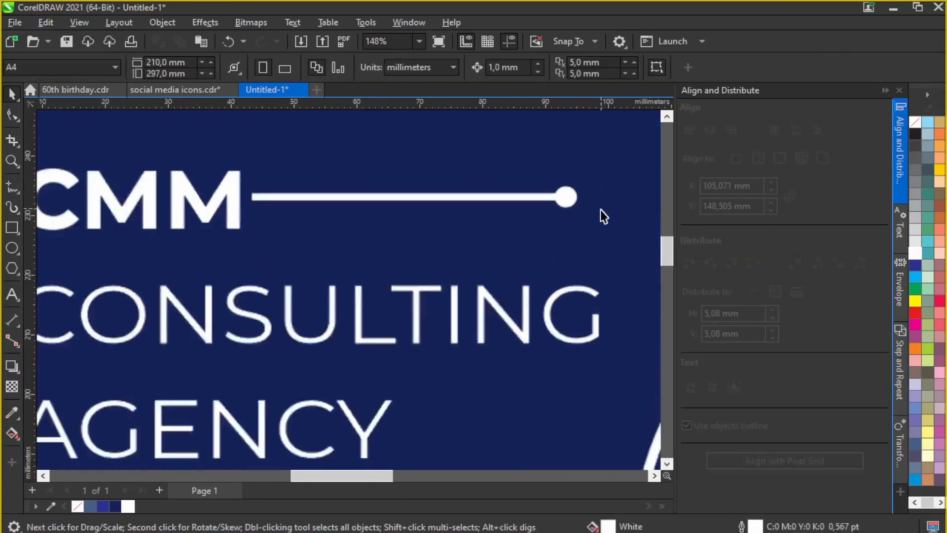
pyautogui.click(466, 202)
pyautogui.scroll(3, 272, 197)
pyautogui.moveTo(265, 193); pyautogui.dragTo(268, 196)
pyautogui.scroll(-3, 270, 203)
pyautogui.moveTo(391, 206)
pyautogui.mouseDown()
pyautogui.moveTo(406, 207)
pyautogui.moveTo(406, 197)
pyautogui.moveTo(393, 217)
pyautogui.moveTo(408, 213)
pyautogui.mouseUp()
pyautogui.scroll(1, 407, 197)
# Step: Group the thin line with its white end circle
pyautogui.click(389, 203)
pyautogui.scroll(-3, 408, 214)
pyautogui.keyDown('shift'); pyautogui.click(391, 211); pyautogui.keyUp('shift')
pyautogui.click(755, 68)
pyautogui.click(70, 178)
pyautogui.scroll(-2, 309, 298)
pyautogui.scroll(1, 390, 206)
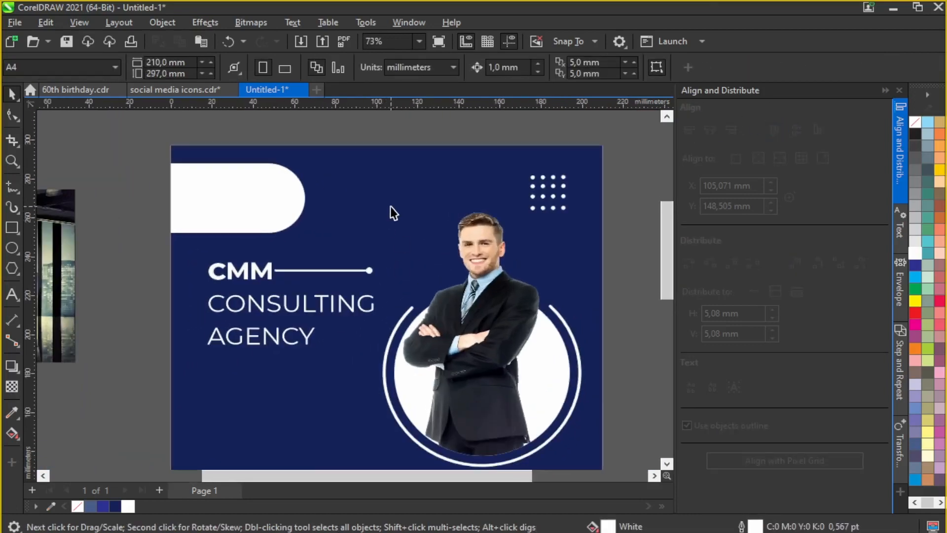
pyautogui.scroll(-3, 416, 188)
# Step: Move the portrait group upward and shift the title group slightly left
pyautogui.scroll(1, 479, 245)
pyautogui.moveTo(469, 300)
pyautogui.mouseDown()
pyautogui.moveTo(466, 269)
pyautogui.moveTo(474, 285)
pyautogui.mouseUp()
pyautogui.click(620, 193)
pyautogui.scroll(1, 264, 249)
pyautogui.moveTo(341, 257); pyautogui.dragTo(363, 247)
pyautogui.scroll(1, 336, 299)
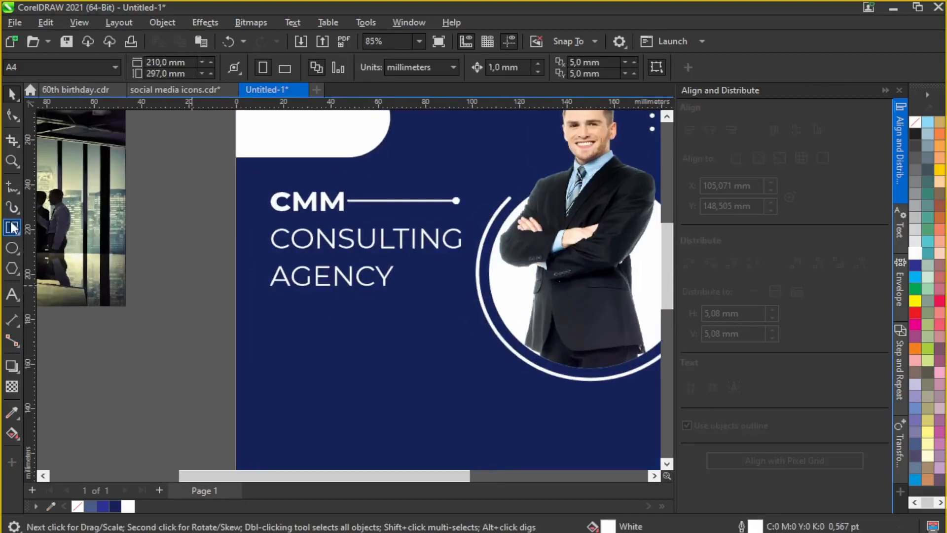
# Step: Draw a wide rectangle below AGENCY and round its corners into a white pill
pyautogui.click(12, 227)
pyautogui.moveTo(271, 312); pyautogui.dragTo(455, 337)
pyautogui.scroll(1, 454, 336)
pyautogui.moveTo(392, 308); pyautogui.dragTo(392, 307)
pyautogui.click(12, 95)
pyautogui.click(353, 345)
pyautogui.scroll(1, 352, 340)
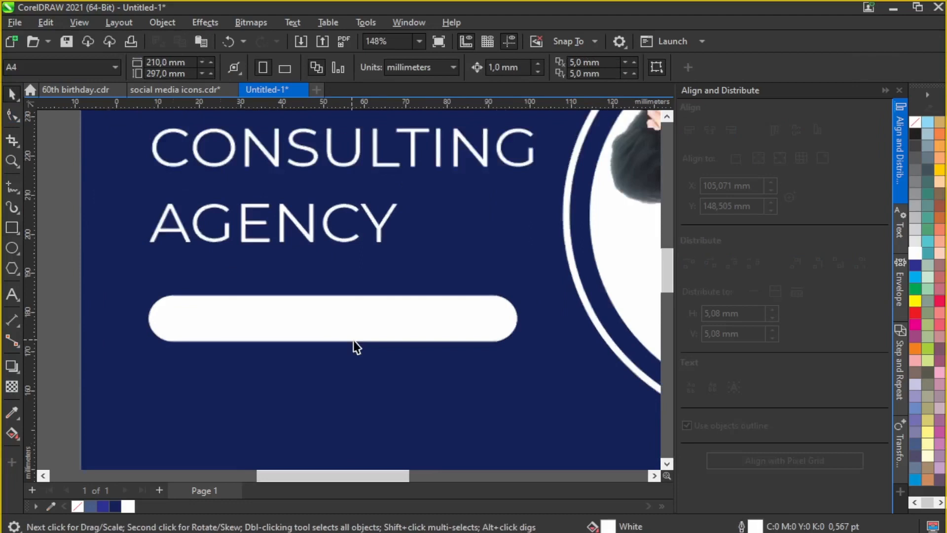
pyautogui.click(353, 334)
# Step: Add 'Learn more' text, bold and coloured dark navy
pyautogui.click(12, 294)
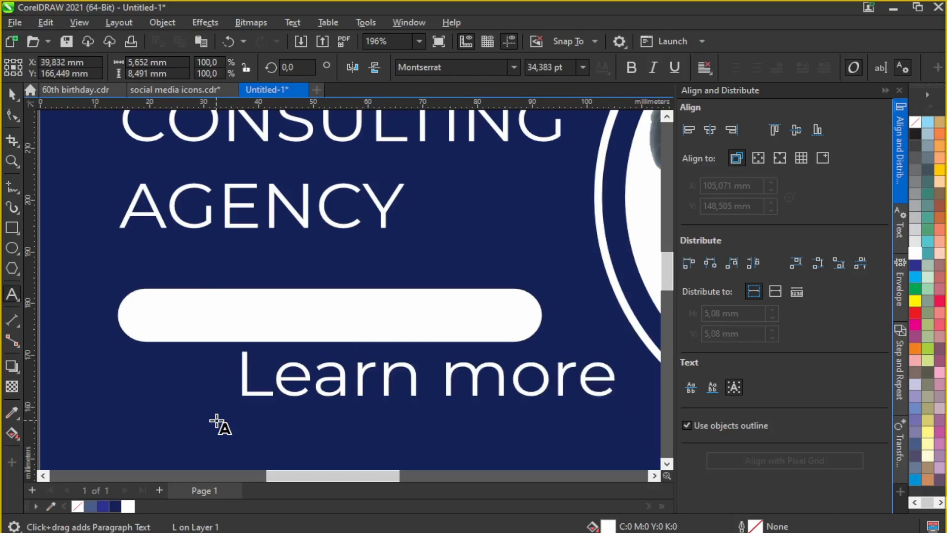
pyautogui.hotkey('ctrl', 'a')
pyautogui.hotkey('ctrl', 'b')
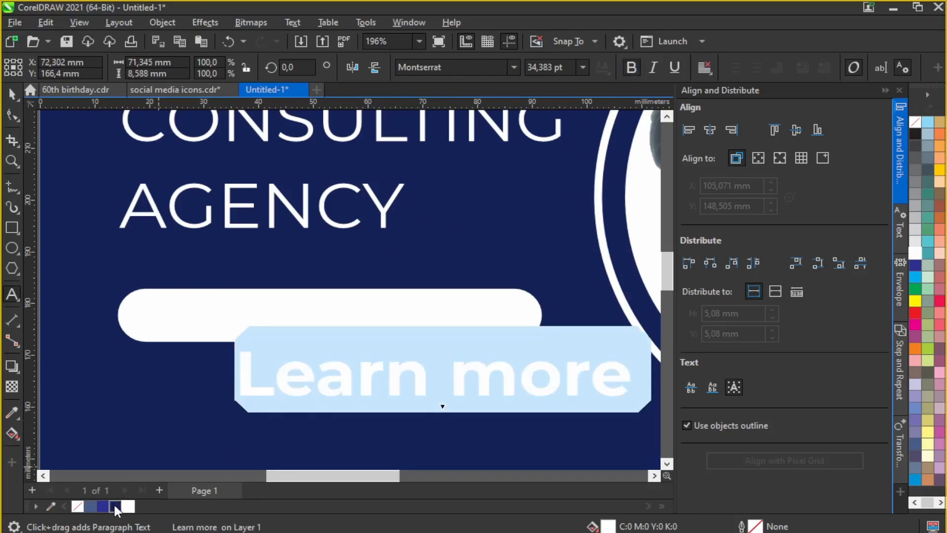
pyautogui.click(114, 507)
pyautogui.hotkey('ctrl', 'space')
# Step: Fit the shrunken text inside a narrowed pill and move the button left under AGENCY
pyautogui.moveTo(381, 367); pyautogui.dragTo(330, 315)
pyautogui.moveTo(475, 335); pyautogui.dragTo(455, 341)
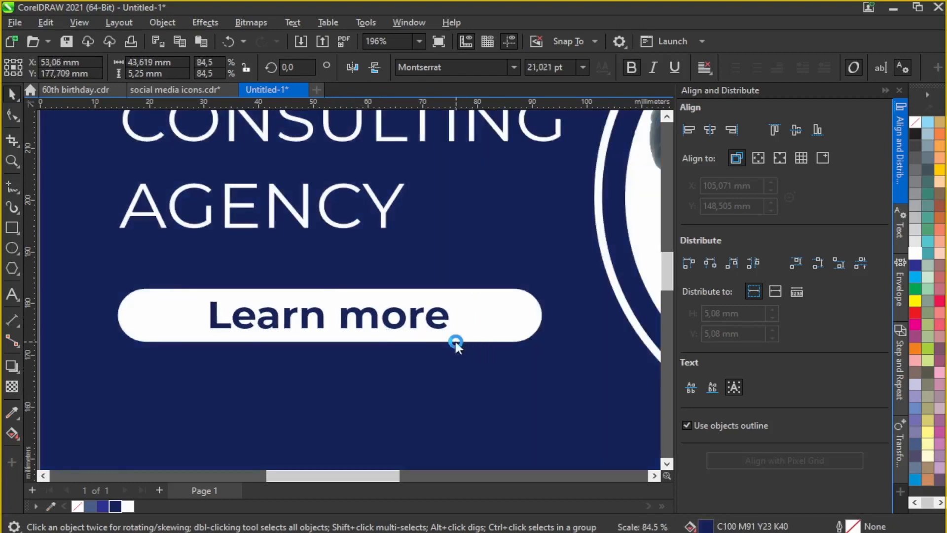
pyautogui.click(455, 342)
pyautogui.moveTo(545, 315); pyautogui.dragTo(486, 316)
pyautogui.scroll(-1, 354, 192)
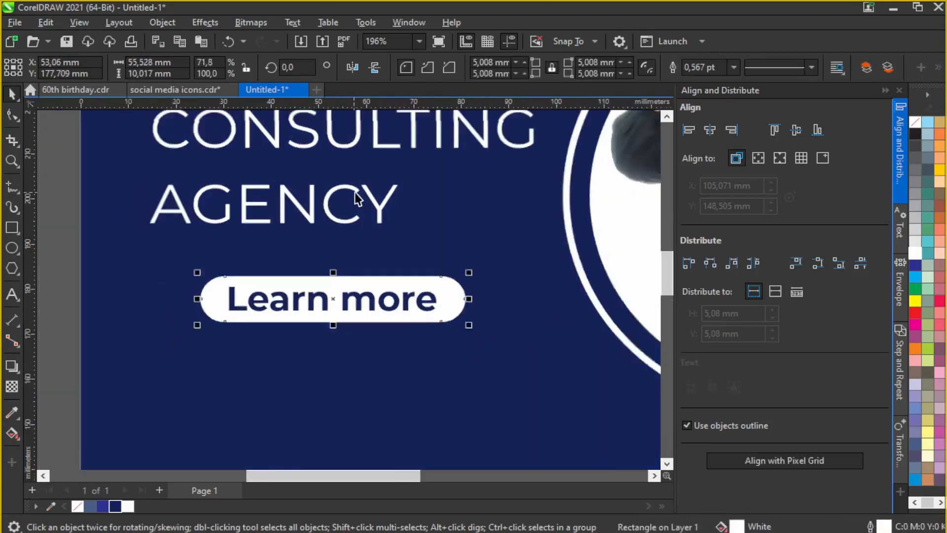
pyautogui.scroll(-2, 354, 192)
pyautogui.moveTo(146, 232); pyautogui.dragTo(472, 295)
pyautogui.moveTo(383, 274); pyautogui.dragTo(354, 264)
pyautogui.press('Escape')
# Step: Check the pill's outline settings, leaving them unchanged, and bring up its fill settings
pyautogui.scroll(-7, 406, 272)
pyautogui.scroll(10, 372, 270)
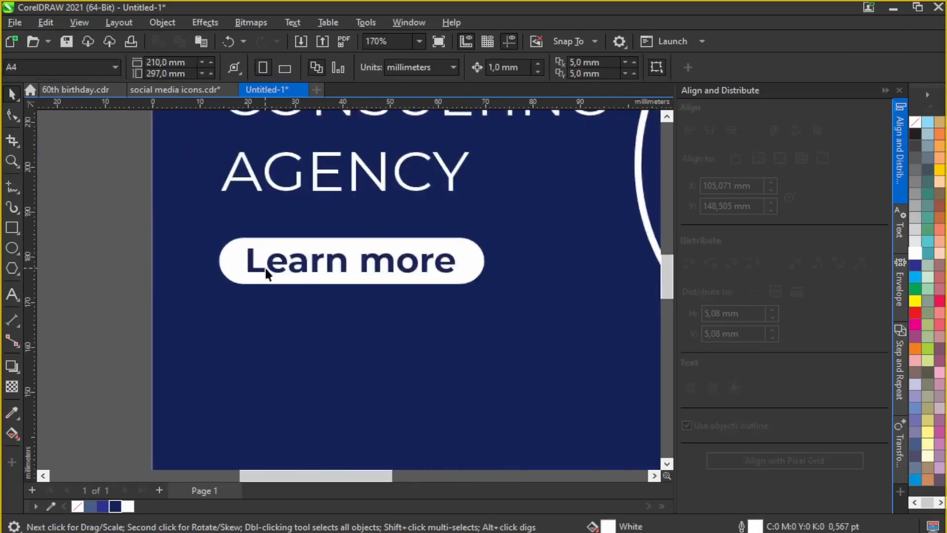
pyautogui.click(307, 244)
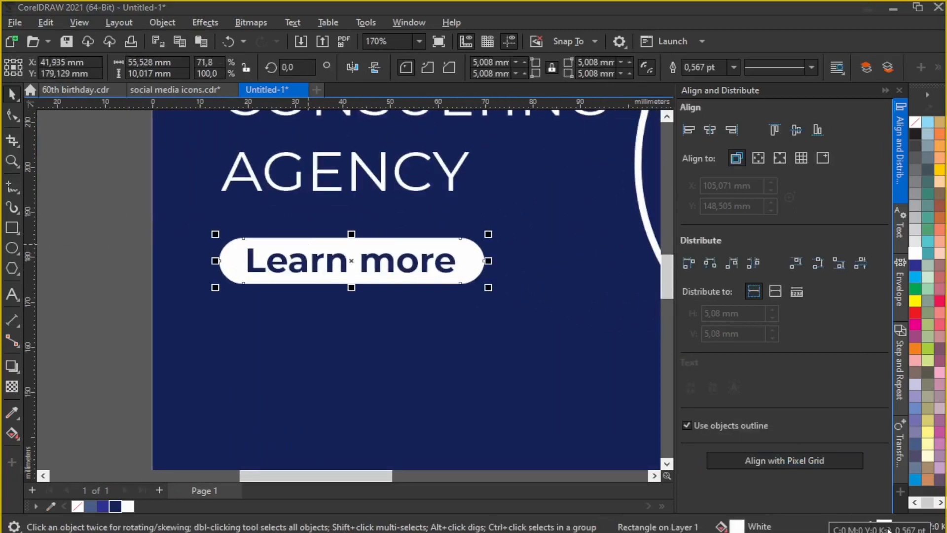
pyautogui.doubleClick(889, 530)
pyautogui.click(803, 111)
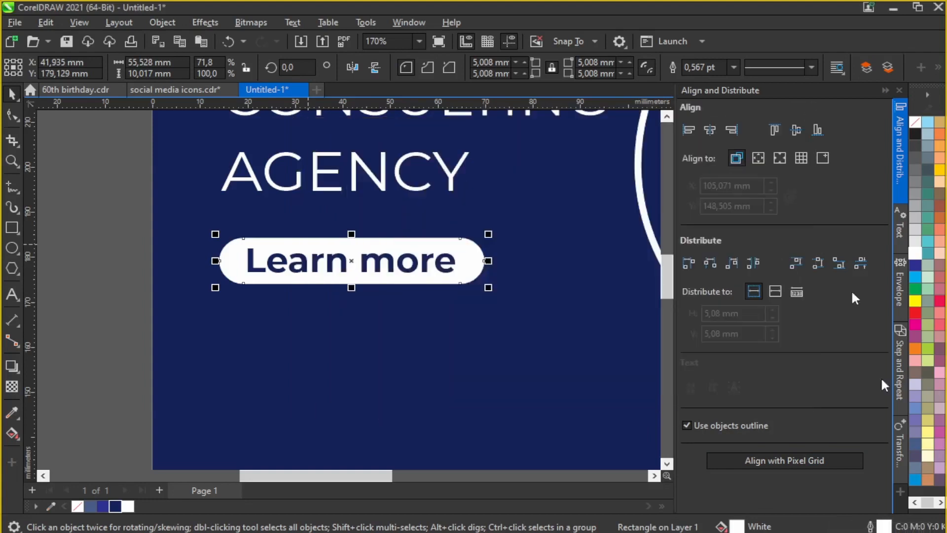
pyautogui.doubleClick(738, 527)
# Step: Give the Learn more pill an elliptical fountain fill in light grey C24 M20 Y20
pyautogui.click(312, 100)
pyautogui.moveTo(315, 77); pyautogui.dragTo(702, 85)
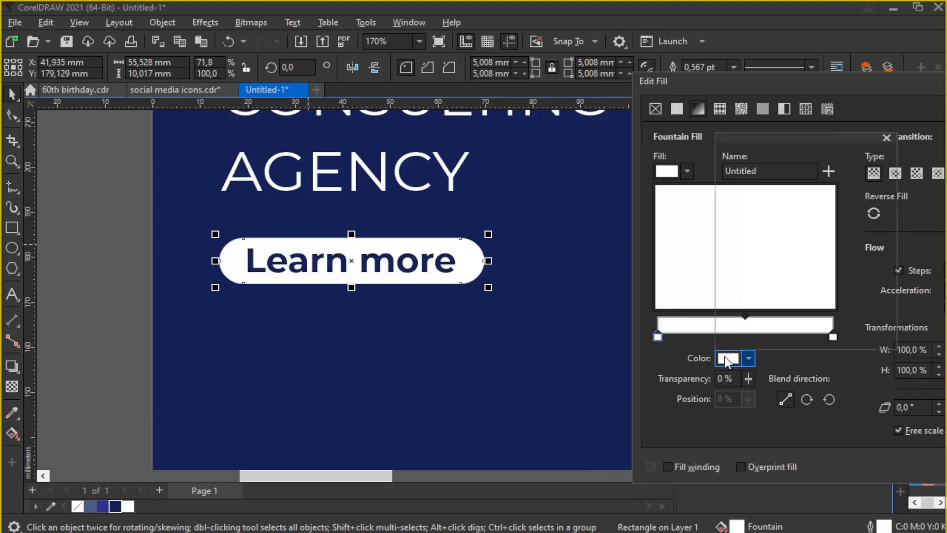
pyautogui.click(731, 153)
pyautogui.click(727, 201)
pyautogui.click(726, 209)
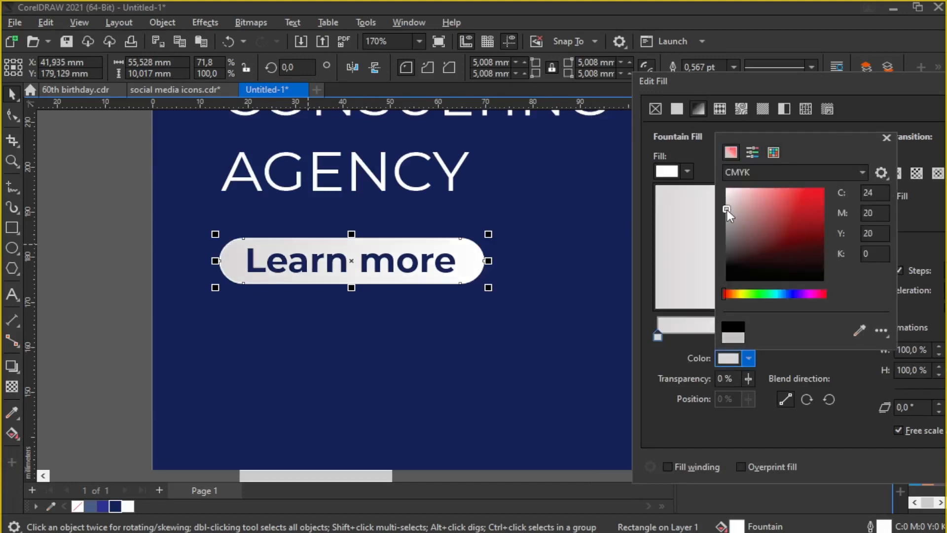
pyautogui.click(900, 204)
pyautogui.click(917, 173)
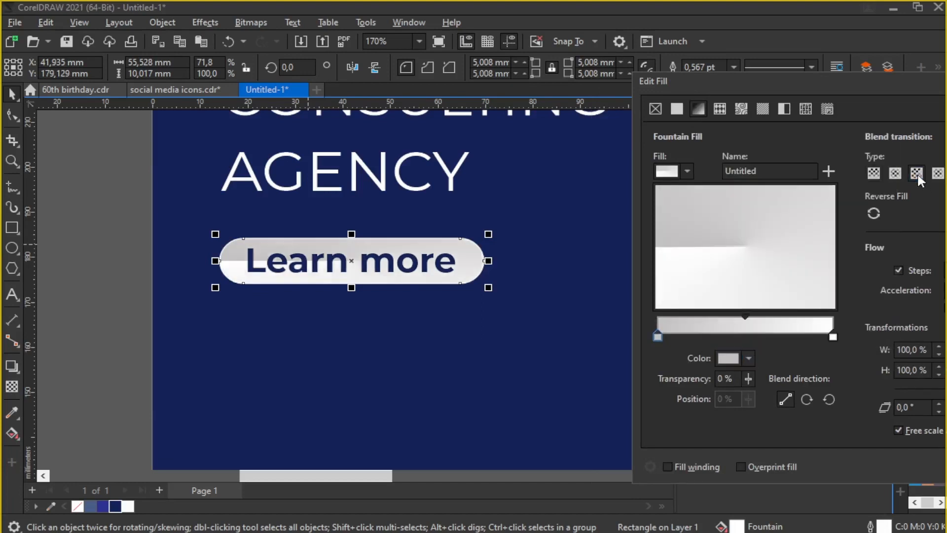
pyautogui.click(896, 175)
pyautogui.moveTo(792, 89); pyautogui.dragTo(639, 87)
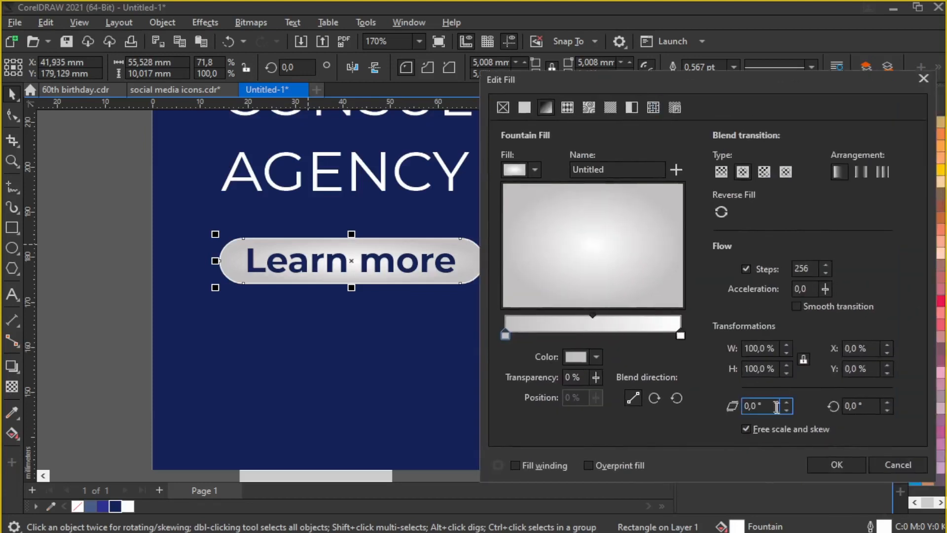
pyautogui.click(837, 466)
pyautogui.scroll(-3, 105, 202)
# Step: Inside the page PowerClip, move the white rounded shape at the top to the right
pyautogui.scroll(-3, 437, 283)
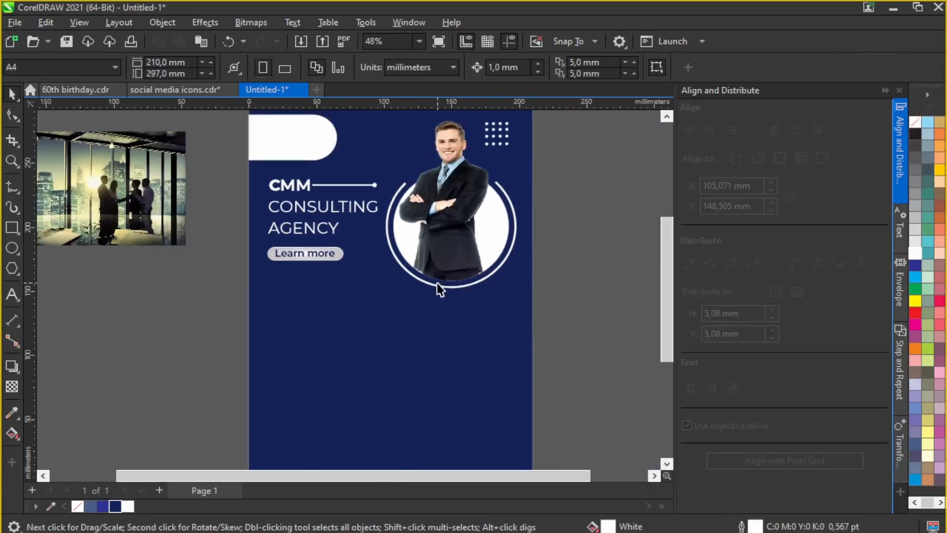
pyautogui.scroll(-1, 383, 279)
pyautogui.scroll(1, 326, 170)
pyautogui.click(326, 171)
pyautogui.click(59, 125)
pyautogui.moveTo(312, 170); pyautogui.dragTo(374, 171)
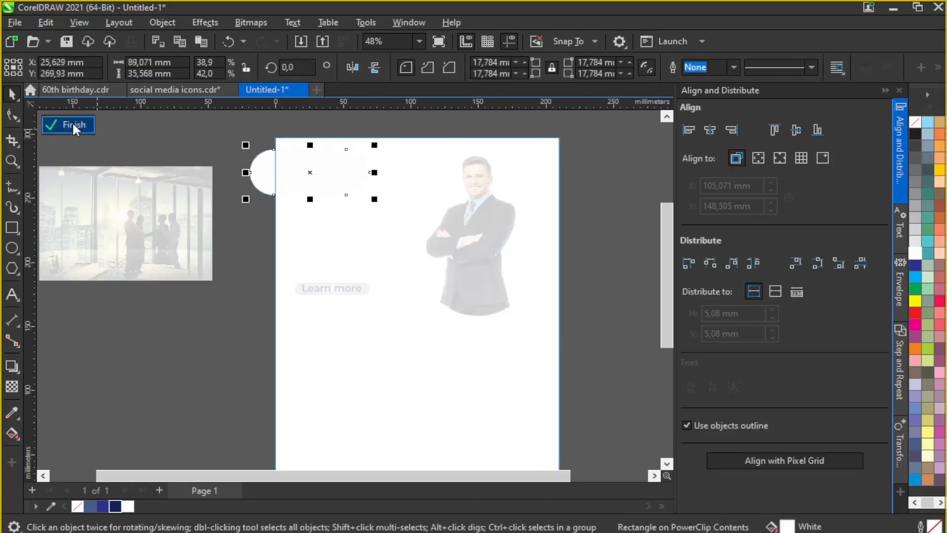
pyautogui.click(72, 123)
pyautogui.scroll(-1, 439, 185)
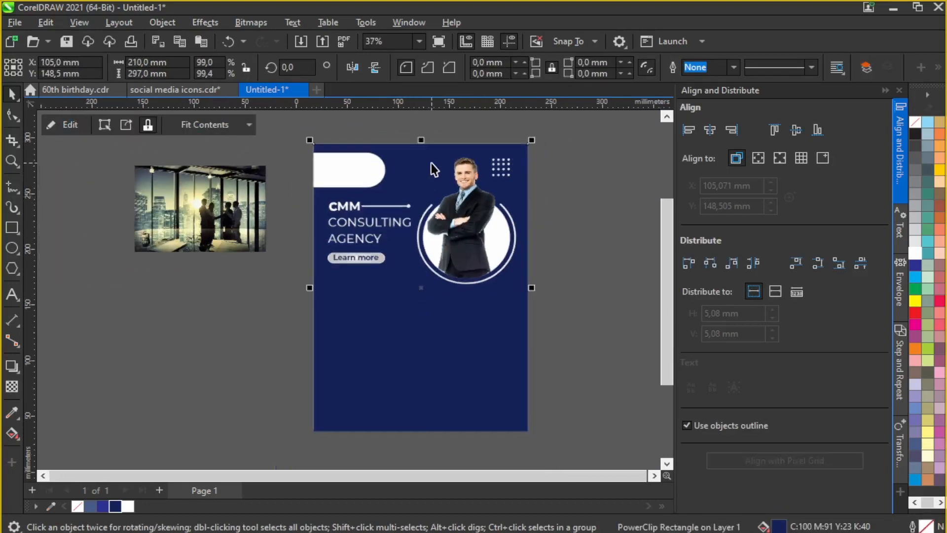
# Step: Place a copy of the dot grid left of the businessman's head
pyautogui.click(544, 147)
pyautogui.click(498, 172)
pyautogui.moveTo(489, 165); pyautogui.dragTo(423, 169)
pyautogui.click(626, 169)
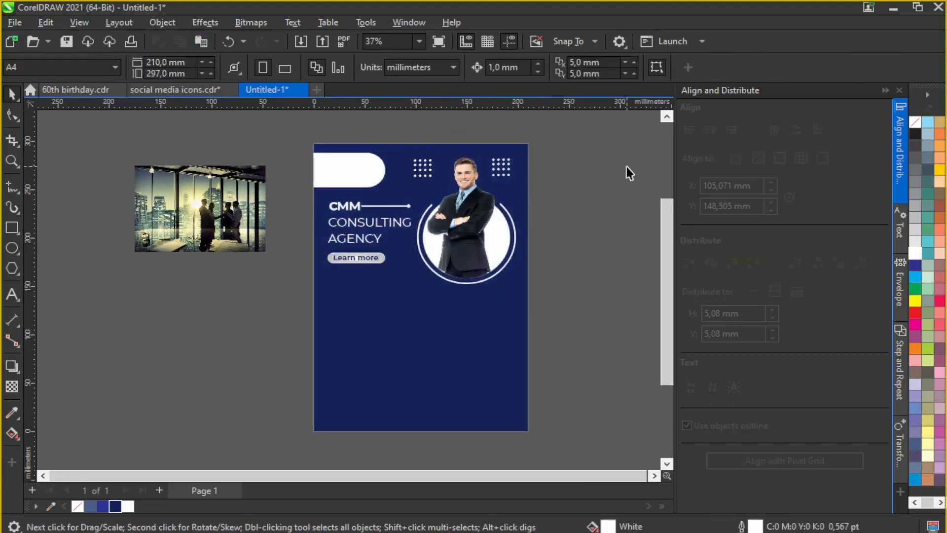
pyautogui.scroll(2, 409, 262)
pyautogui.scroll(1, 390, 205)
# Step: Draw a large rectangle beside the page and round its right corners
pyautogui.scroll(-4, 368, 310)
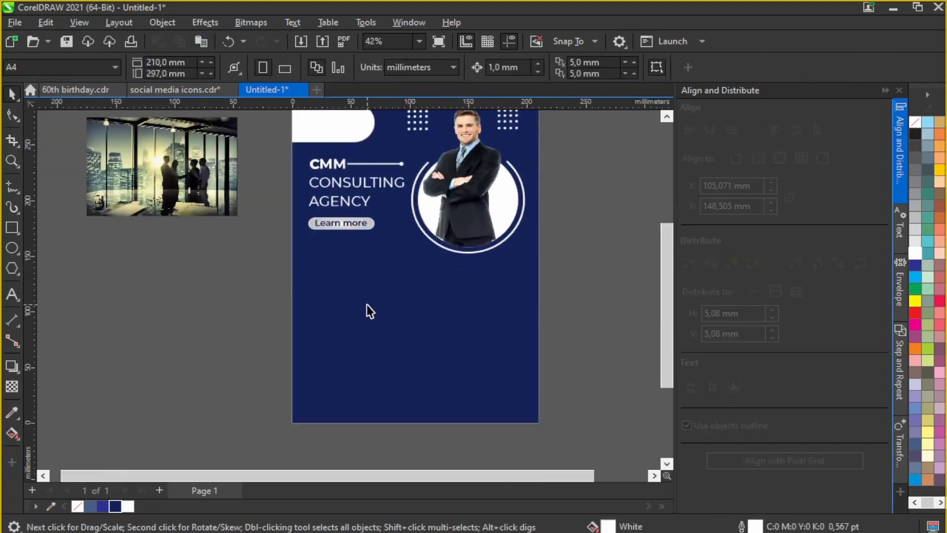
pyautogui.scroll(2, 398, 276)
pyautogui.click(12, 231)
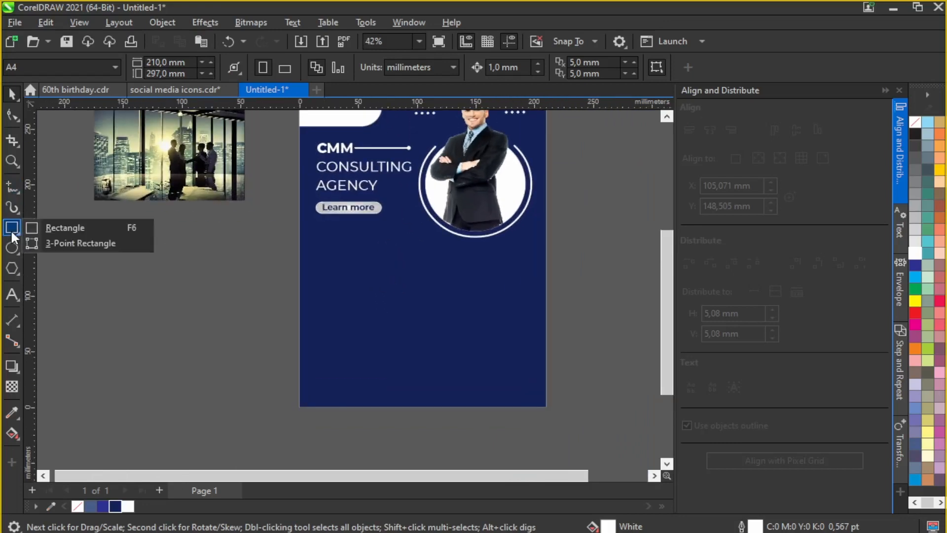
pyautogui.click(76, 227)
pyautogui.moveTo(148, 299); pyautogui.dragTo(330, 395)
pyautogui.moveTo(207, 292); pyautogui.dragTo(210, 293)
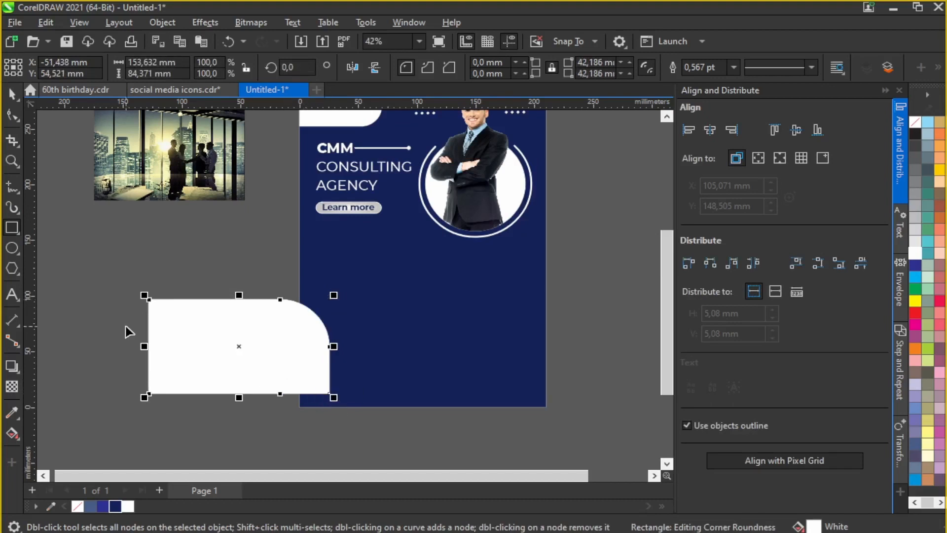
pyautogui.press('space')
# Step: Move the rounded rectangle onto the page's left side with its rotation reset to 0
pyautogui.click(209, 322)
pyautogui.moveTo(330, 291); pyautogui.dragTo(329, 332)
pyautogui.moveTo(253, 357); pyautogui.dragTo(341, 288)
pyautogui.click(342, 288)
pyautogui.moveTo(425, 204); pyautogui.dragTo(403, 176)
pyautogui.click(307, 250)
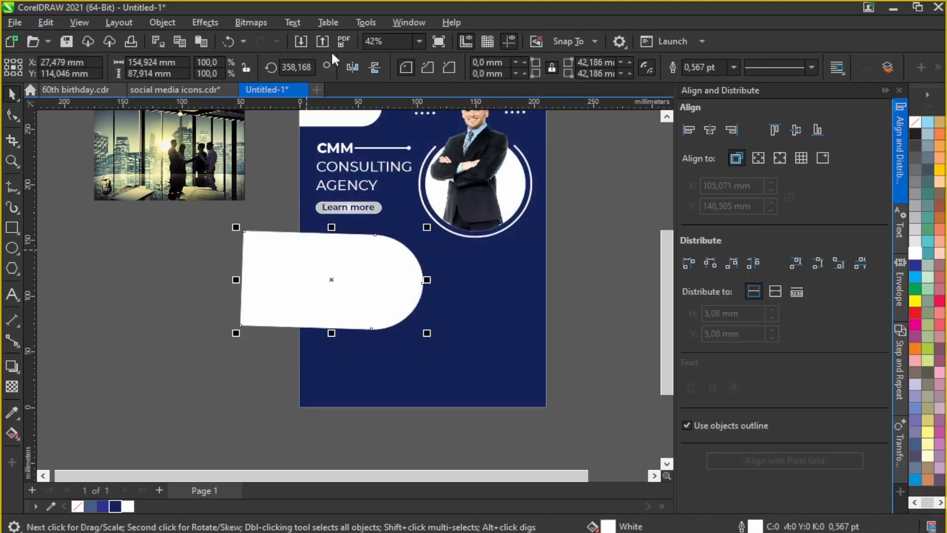
pyautogui.write('0')
pyautogui.press('Return')
pyautogui.moveTo(286, 283)
pyautogui.mouseDown()
pyautogui.moveTo(298, 294)
pyautogui.moveTo(300, 281)
pyautogui.mouseUp()
pyautogui.scroll(2, 430, 219)
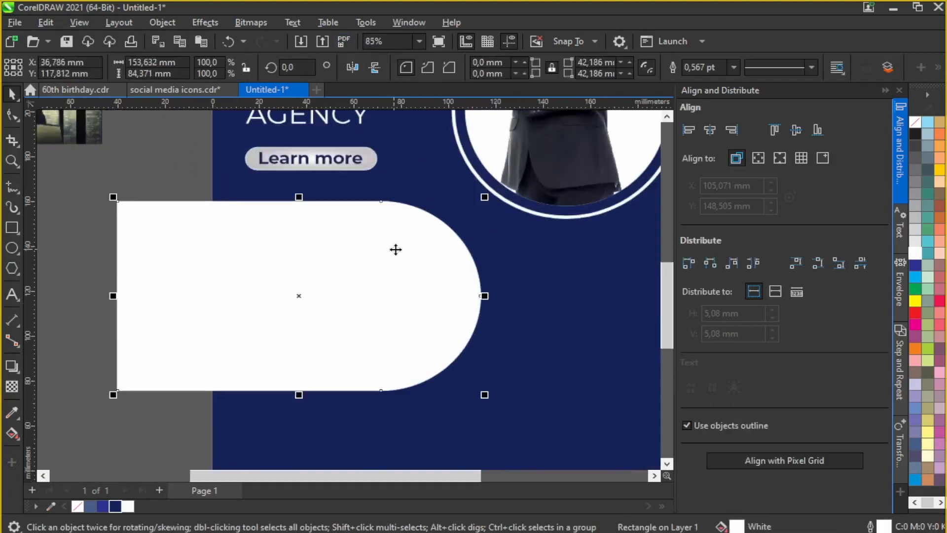
pyautogui.scroll(-3, 393, 250)
pyautogui.scroll(1, 347, 295)
# Step: Try clipping the office photo into the rounded shape, then undo back out of it
pyautogui.rightClick(228, 142)
pyautogui.click(257, 326)
pyautogui.click(349, 296)
pyautogui.click(71, 126)
pyautogui.scroll(1, 399, 300)
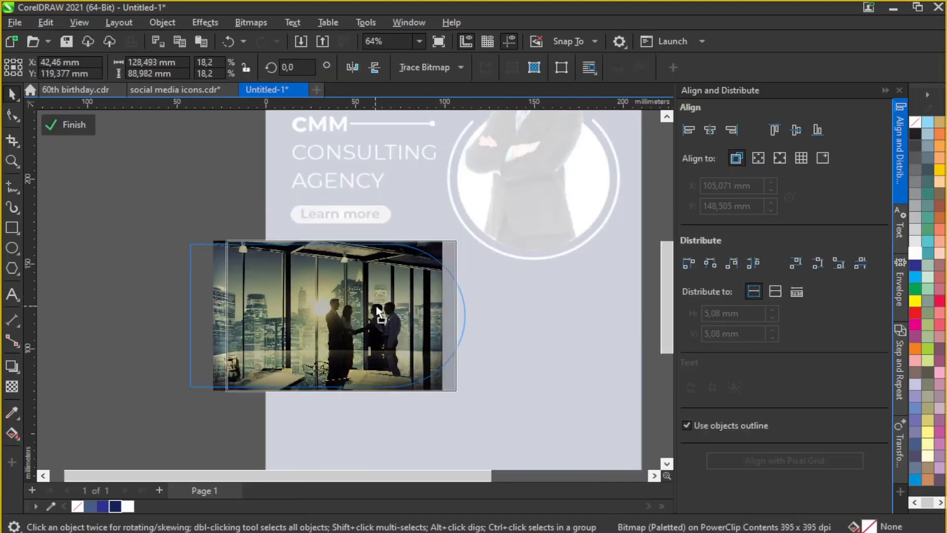
pyautogui.click(72, 124)
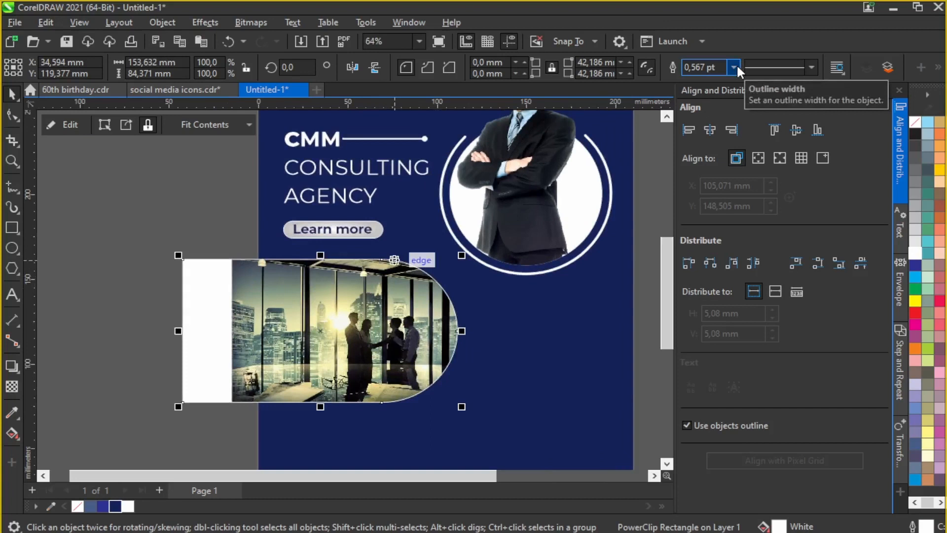
pyautogui.click(226, 38)
pyautogui.click(226, 39)
pyautogui.click(226, 39)
# Step: Briefly enlarge the white rounded shape, then revert it
pyautogui.scroll(-2, 270, 265)
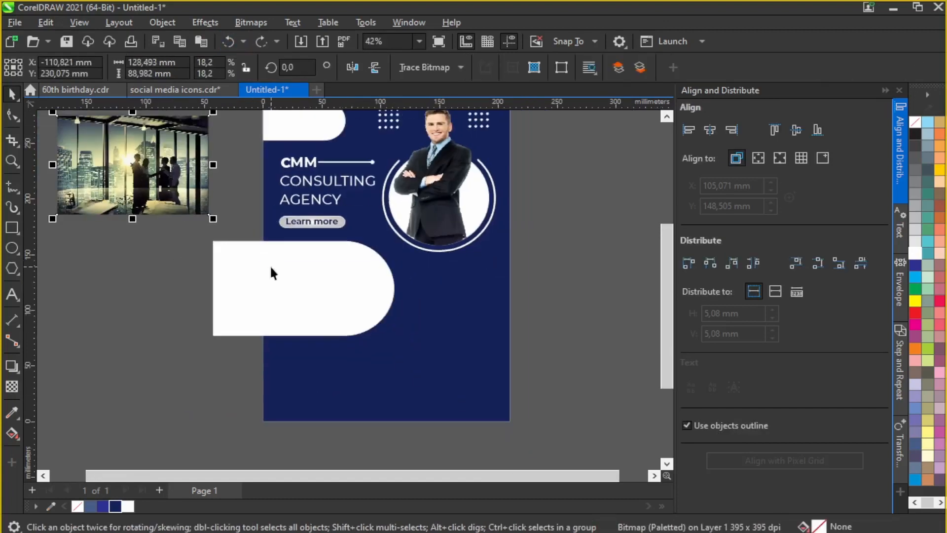
pyautogui.click(271, 265)
pyautogui.moveTo(401, 237); pyautogui.dragTo(407, 233)
pyautogui.hotkey('ctrl', 'z')
# Step: PowerClip the office photo inside the rounded shape and shift it slightly right within
pyautogui.rightClick(163, 187)
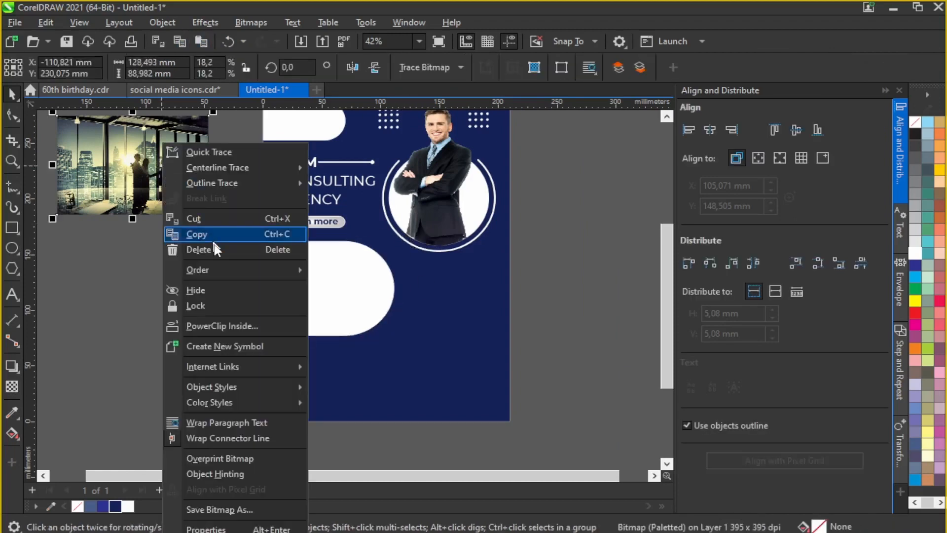
pyautogui.click(232, 325)
pyautogui.click(246, 315)
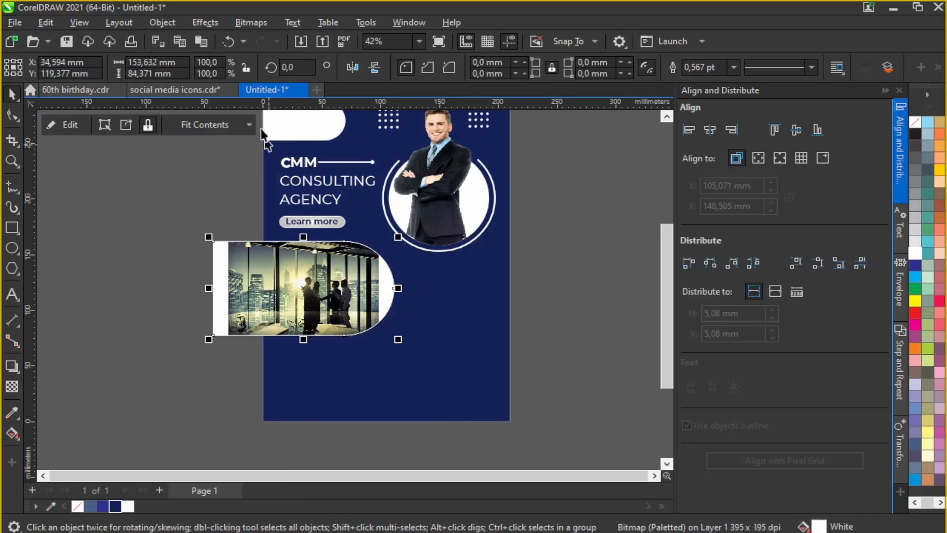
pyautogui.click(65, 125)
pyautogui.scroll(2, 305, 278)
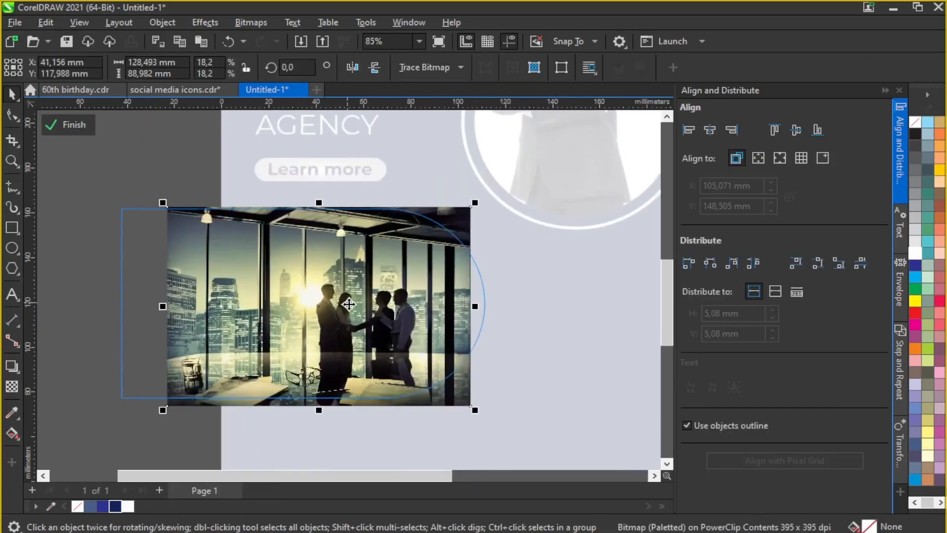
pyautogui.moveTo(268, 293); pyautogui.dragTo(288, 292)
pyautogui.click(69, 126)
pyautogui.scroll(-2, 414, 258)
pyautogui.rightClick(266, 264)
pyautogui.click(276, 315)
# Step: Set the photo shape's outline width to 2 pt
pyautogui.click(734, 69)
pyautogui.click(711, 159)
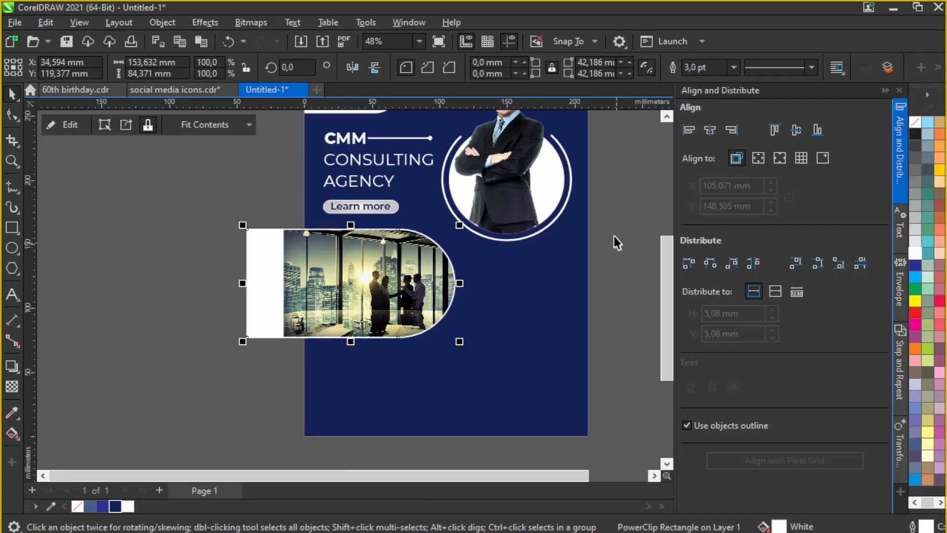
pyautogui.click(734, 67)
pyautogui.click(710, 149)
# Step: PowerClip the photo shape inside the page background so it trims at the left edge
pyautogui.rightClick(353, 277)
pyautogui.click(404, 316)
pyautogui.click(337, 335)
pyautogui.scroll(-2, 327, 330)
pyautogui.click(499, 292)
pyautogui.scroll(2, 393, 333)
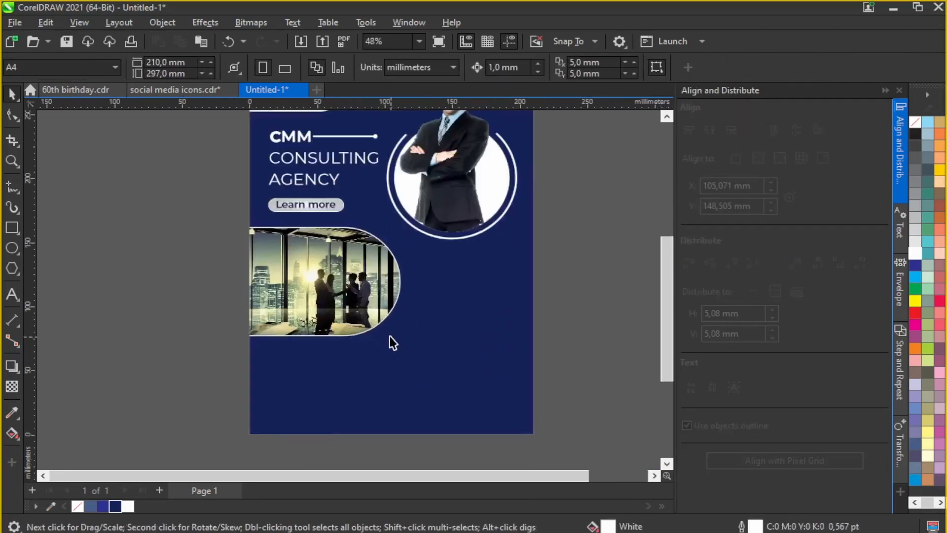
pyautogui.scroll(-2, 368, 308)
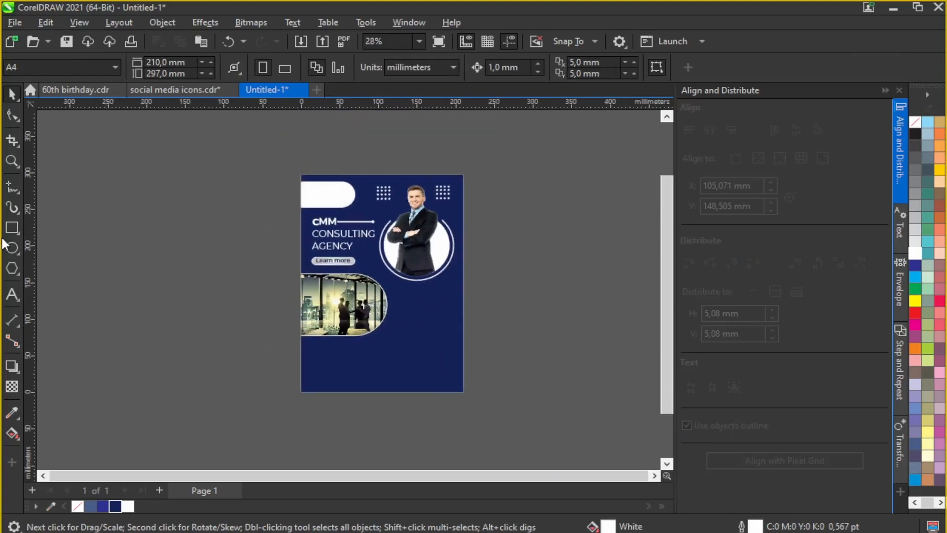
# Step: Draw a large circle over the page, fill it dark navy and remove its outline
pyautogui.click(12, 248)
pyautogui.moveTo(345, 134); pyautogui.dragTo(552, 329)
pyautogui.press('space')
pyautogui.moveTo(448, 192)
pyautogui.mouseDown()
pyautogui.moveTo(459, 193)
pyautogui.moveTo(459, 203)
pyautogui.mouseUp()
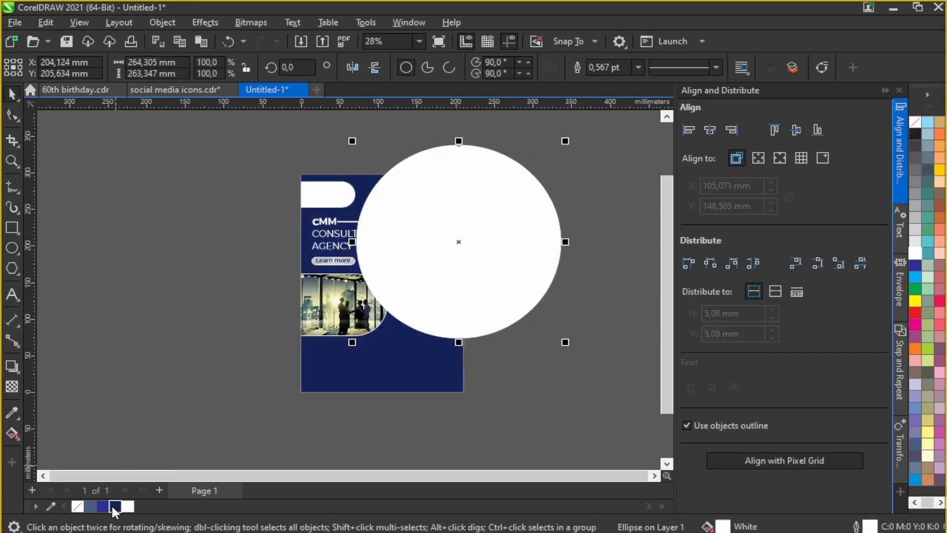
pyautogui.click(115, 506)
pyautogui.click(638, 67)
pyautogui.click(608, 131)
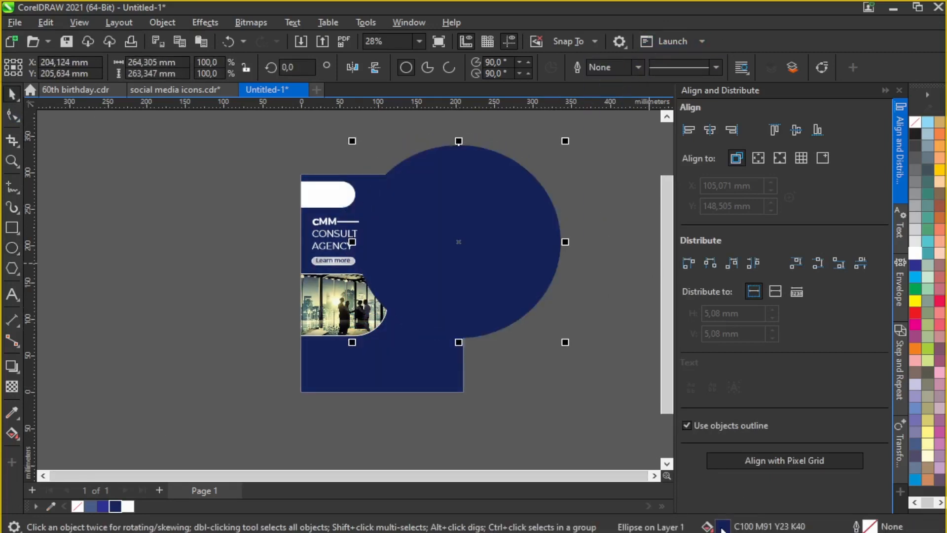
# Step: Change the circle's fill to a slightly lighter navy in the Edit Fill dialog
pyautogui.doubleClick(722, 527)
pyautogui.moveTo(360, 76); pyautogui.dragTo(708, 61)
pyautogui.click(623, 137)
pyautogui.click(706, 270)
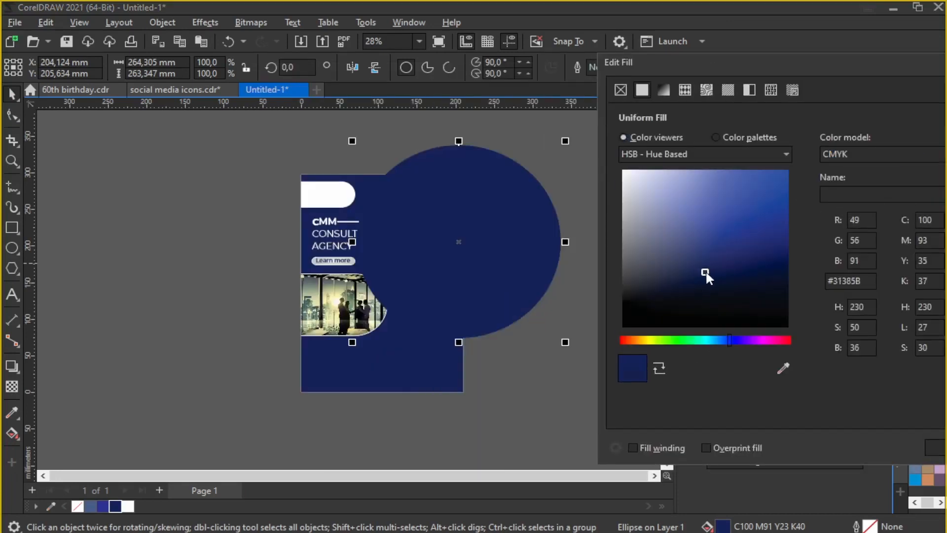
pyautogui.moveTo(706, 272); pyautogui.dragTo(712, 267)
pyautogui.click(654, 366)
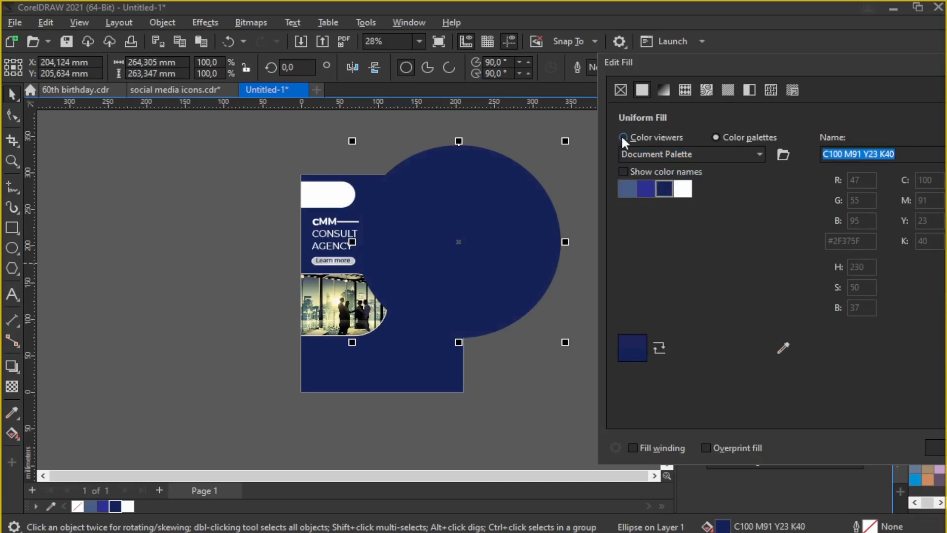
pyautogui.click(623, 137)
pyautogui.click(704, 268)
pyautogui.click(936, 448)
# Step: PowerClip the circle inside the navy page background rectangle
pyautogui.rightClick(527, 227)
pyautogui.click(578, 295)
pyautogui.click(428, 371)
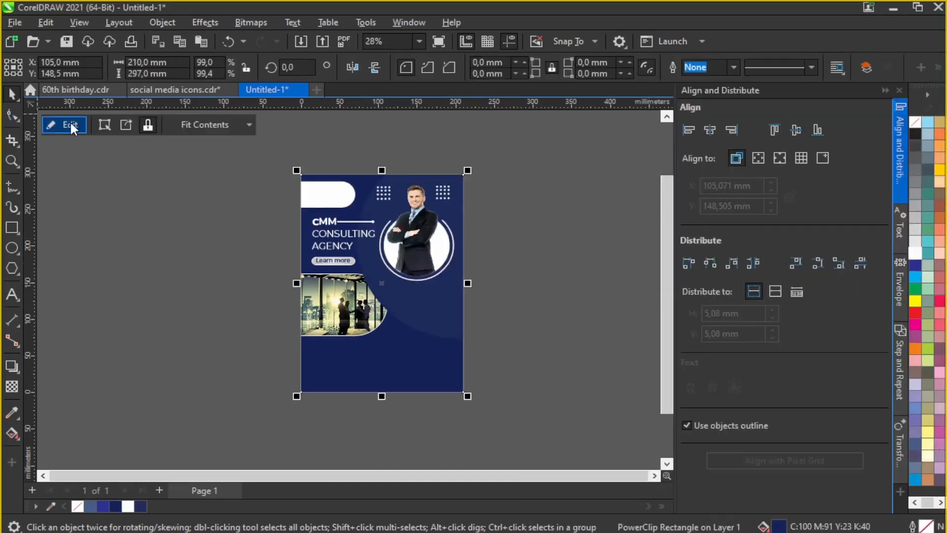
# Step: Inside the PowerClip, cut and paste the photo and button so they sit above the circle
pyautogui.click(69, 125)
pyautogui.click(159, 41)
pyautogui.click(201, 41)
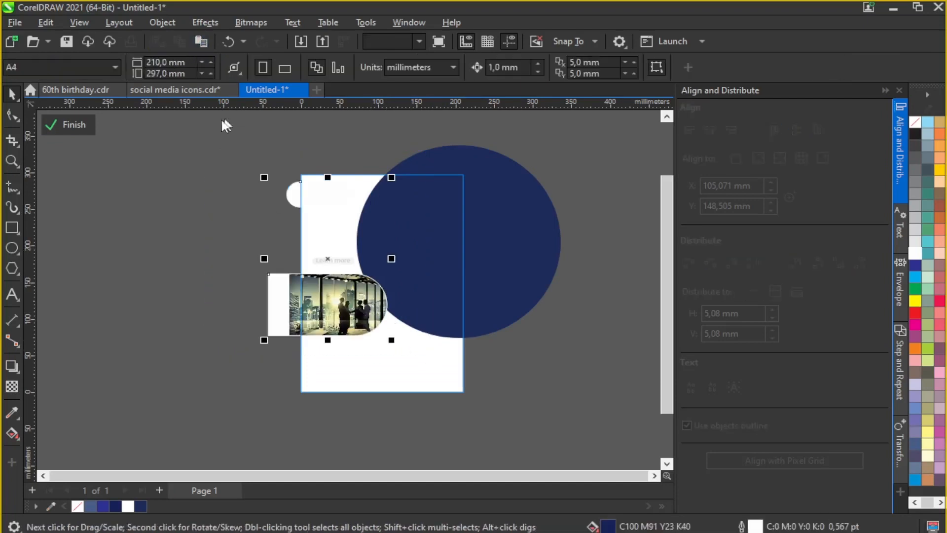
pyautogui.click(67, 125)
# Step: Squash the circle into a wide ellipse and move it down to the page's lower half
pyautogui.click(64, 125)
pyautogui.click(410, 242)
pyautogui.moveTo(564, 342); pyautogui.dragTo(540, 330)
pyautogui.moveTo(500, 243); pyautogui.dragTo(490, 246)
pyautogui.click(79, 126)
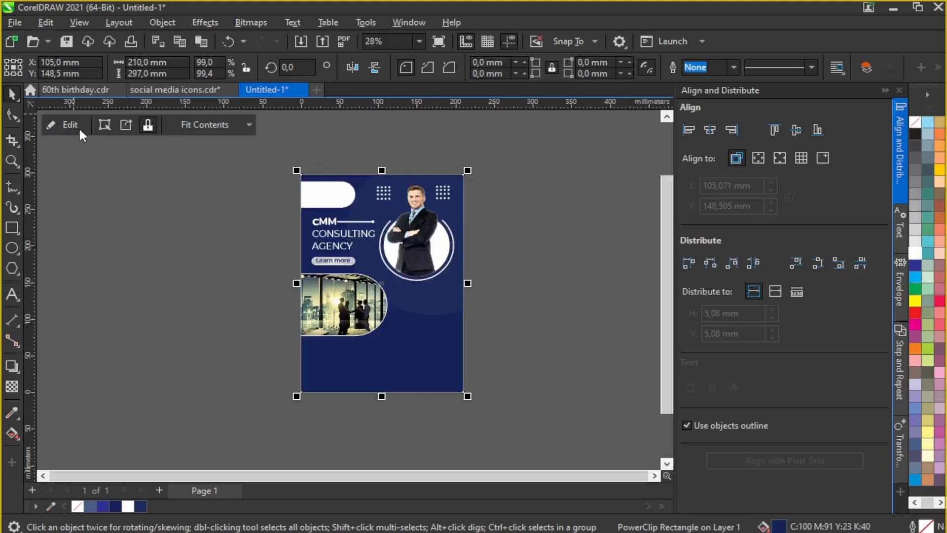
pyautogui.click(78, 127)
pyautogui.moveTo(489, 210); pyautogui.dragTo(422, 360)
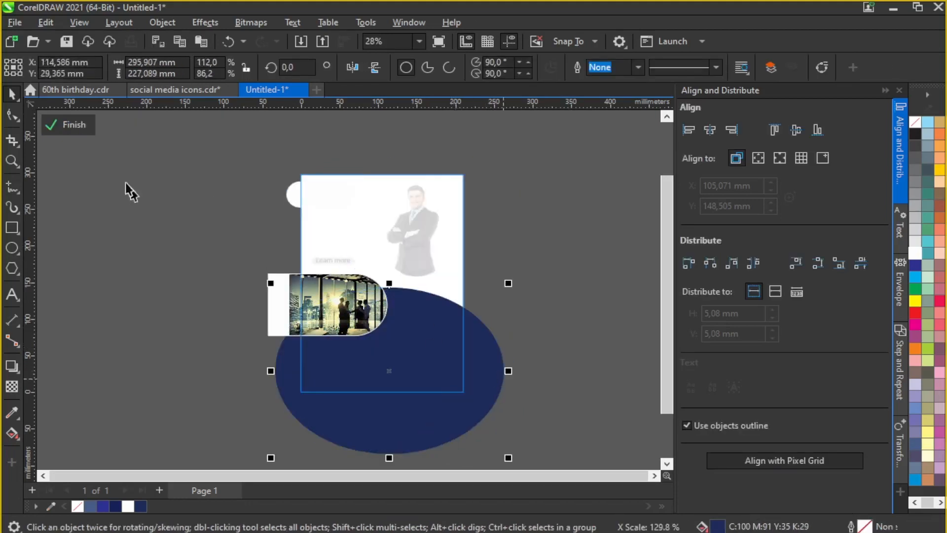
pyautogui.click(72, 125)
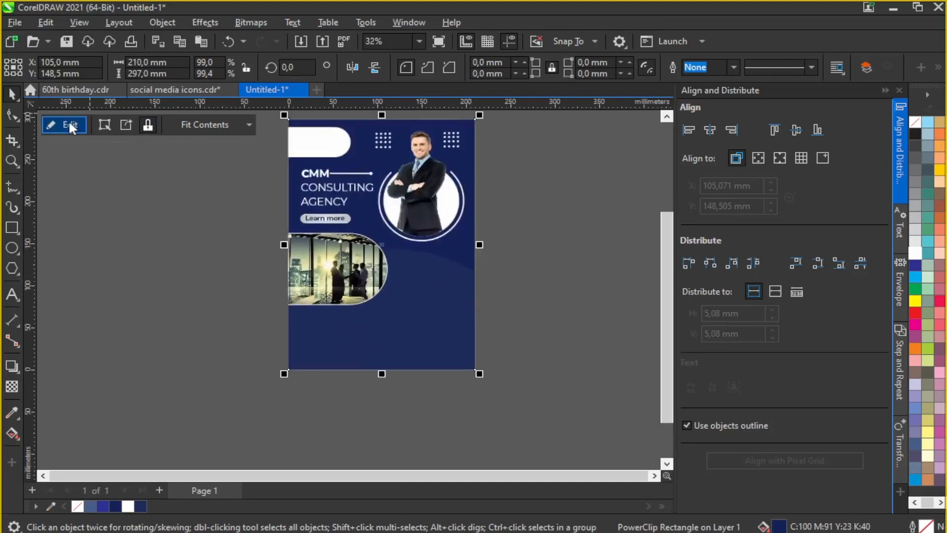
# Step: Test a white fill on the ellipse, undo it back to navy, and reopen the PowerClip
pyautogui.click(69, 124)
pyautogui.click(433, 316)
pyautogui.click(128, 506)
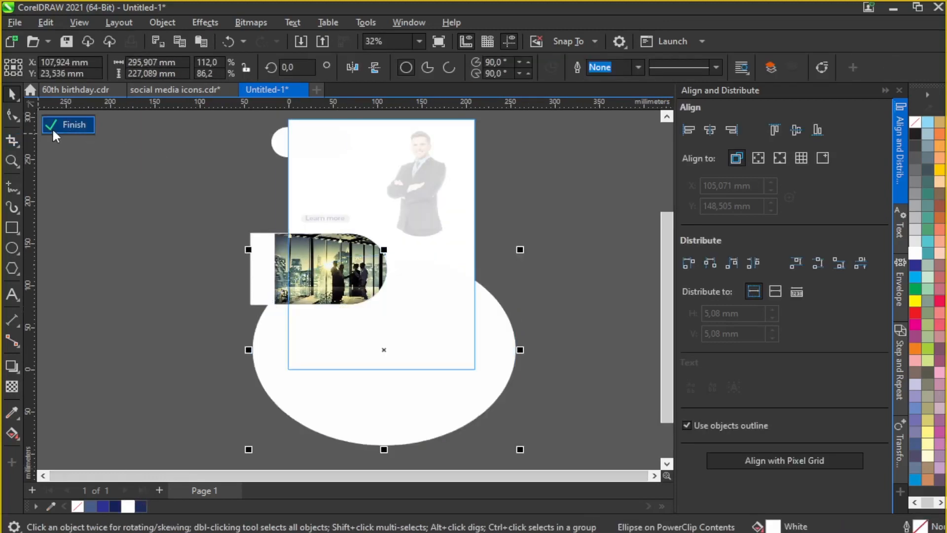
pyautogui.click(56, 125)
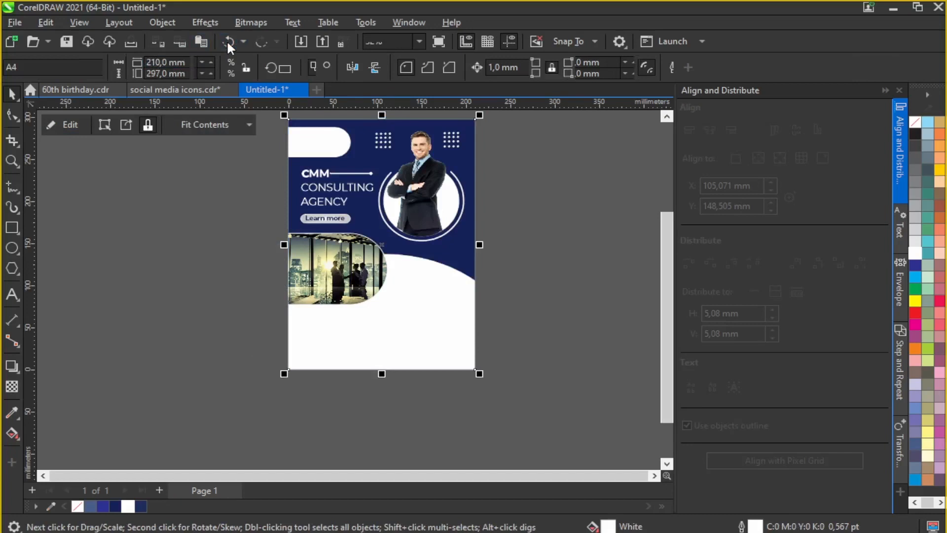
pyautogui.click(227, 40)
pyautogui.click(226, 40)
pyautogui.click(227, 40)
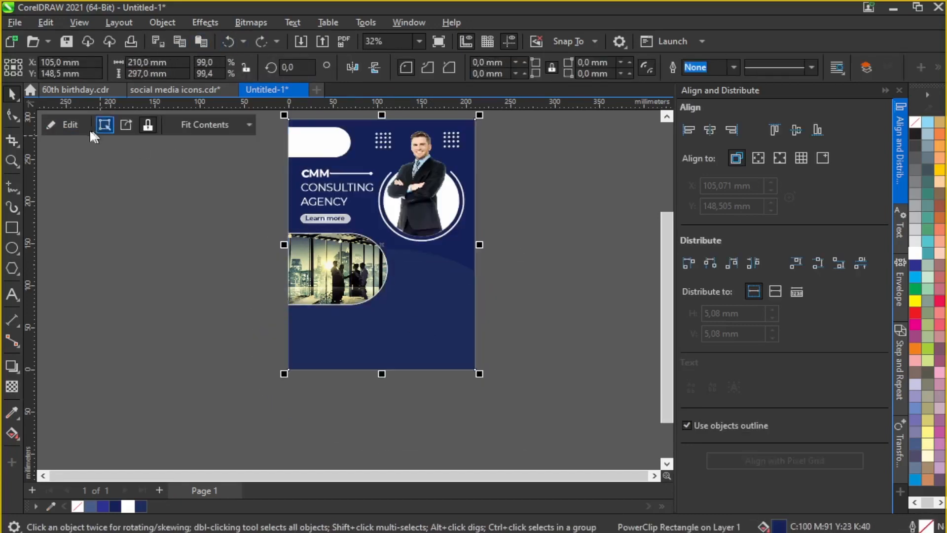
pyautogui.click(90, 129)
# Step: Paste a copy of the navy ellipse above the photo and give it 10 transparency
pyautogui.click(201, 42)
pyautogui.moveTo(375, 338); pyautogui.dragTo(408, 203)
pyautogui.click(11, 386)
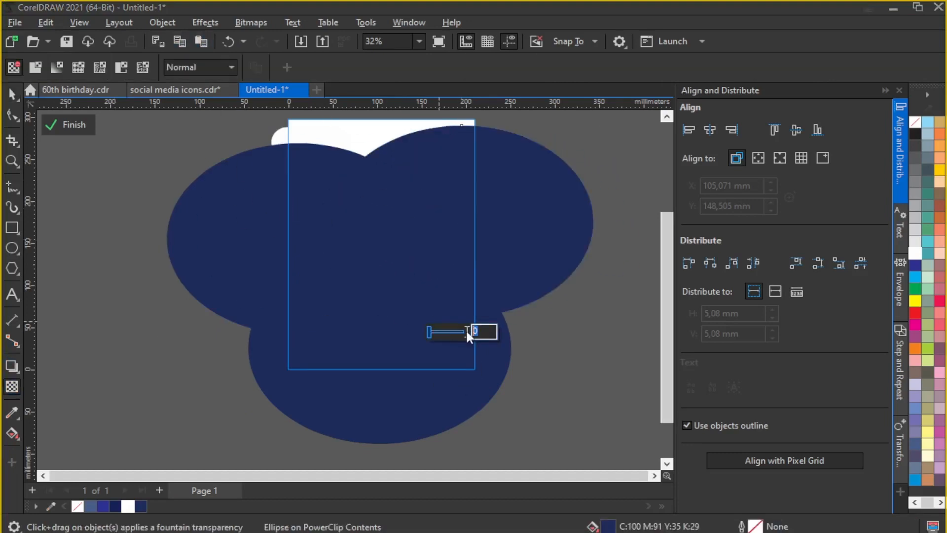
pyautogui.write('10')
pyautogui.press('Return')
# Step: Set the bottom ellipse to 33 transparency and the left ellipse to 60
pyautogui.click(217, 207)
pyautogui.moveTo(324, 349); pyautogui.dragTo(298, 352)
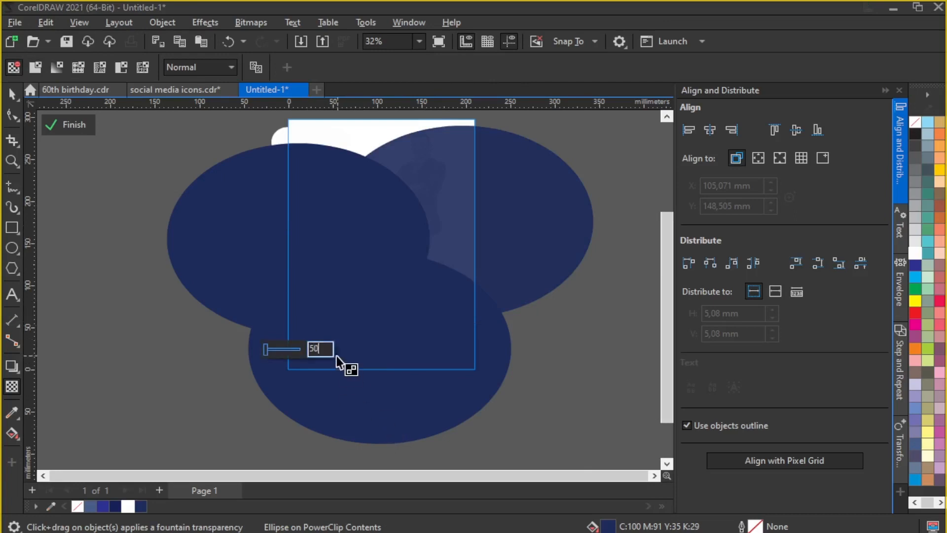
pyautogui.scroll(-1, 326, 309)
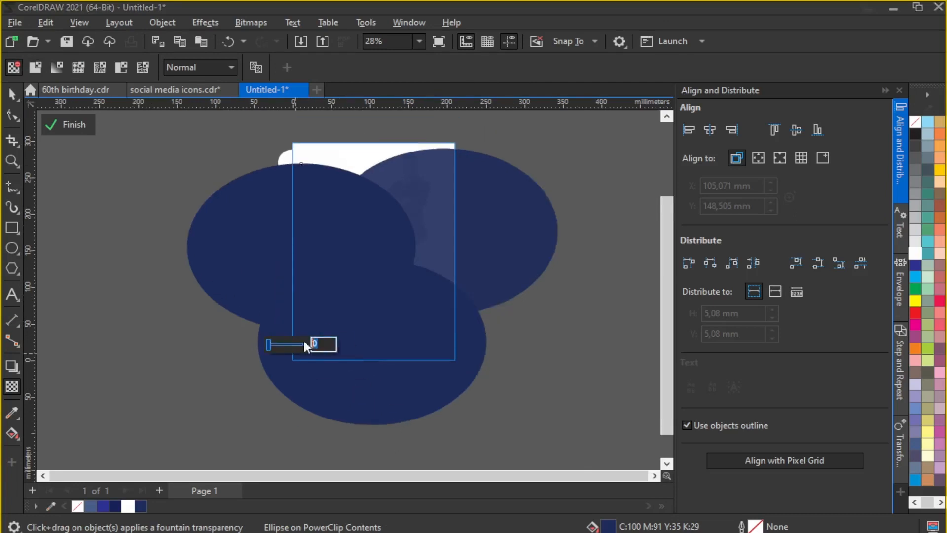
pyautogui.click(402, 406)
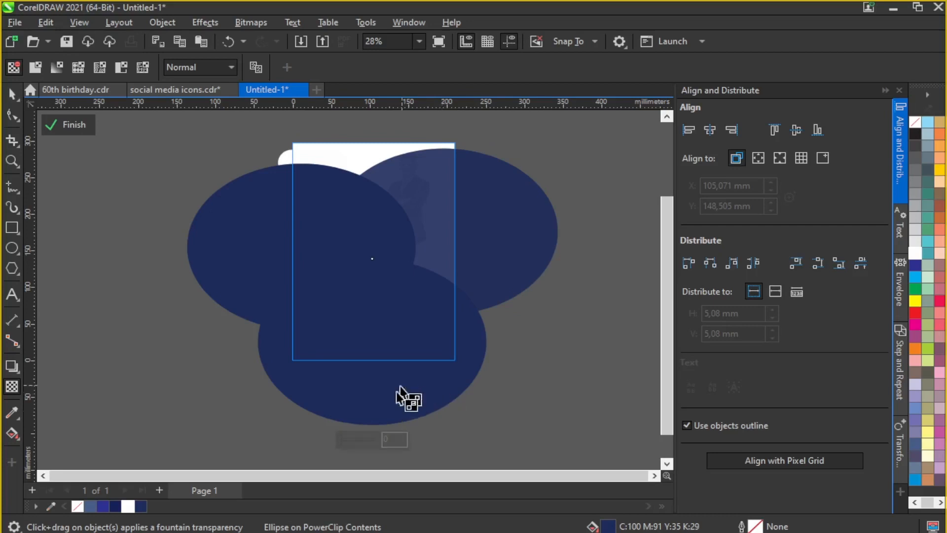
pyautogui.write('33')
pyautogui.press('Return')
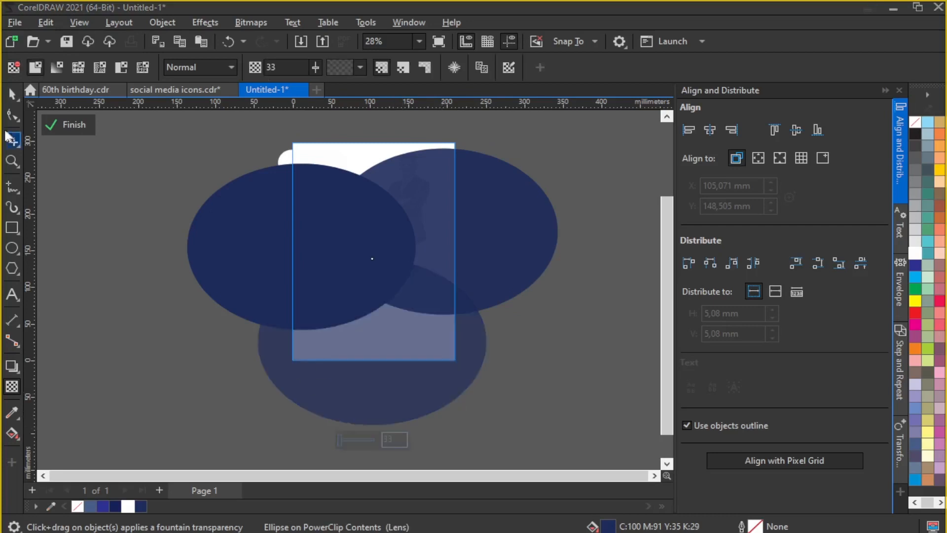
pyautogui.click(7, 101)
pyautogui.click(197, 212)
pyautogui.click(12, 386)
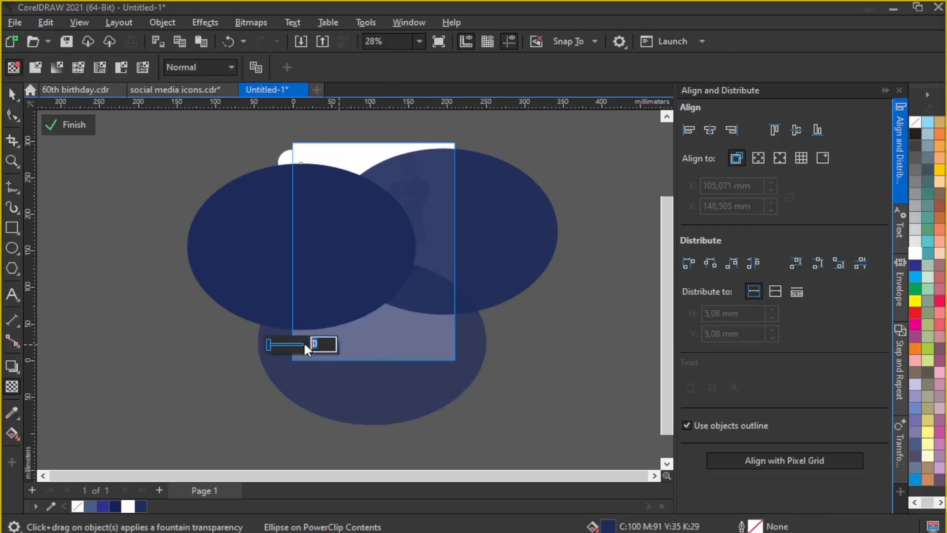
pyautogui.press('Return')
pyautogui.click(11, 94)
# Step: Select the clipped office photo and cut out the small rounded rectangle
pyautogui.click(60, 125)
pyautogui.click(62, 125)
pyautogui.click(62, 126)
pyautogui.click(228, 255)
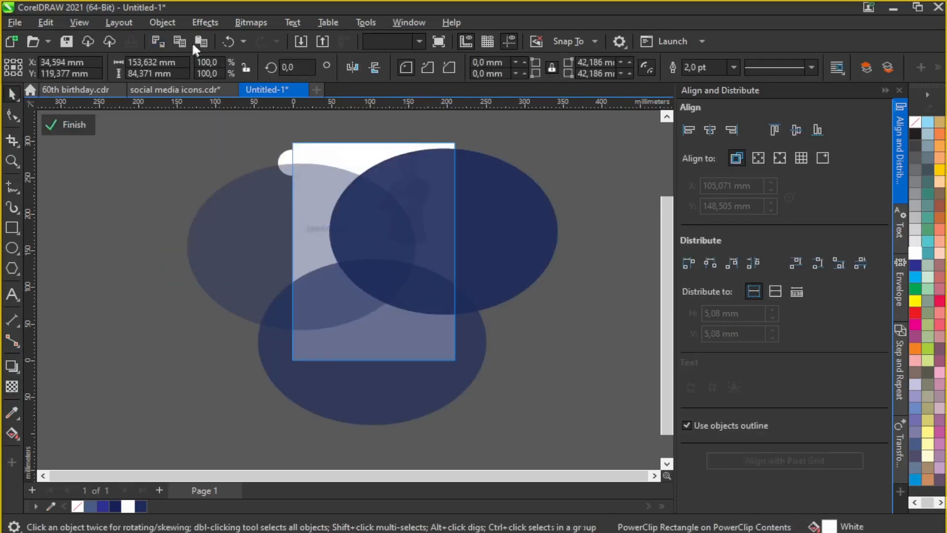
pyautogui.click(230, 128)
pyautogui.moveTo(254, 143); pyautogui.dragTo(367, 200)
pyautogui.click(158, 40)
# Step: Shrink the left see-through ellipse and shift it down and left
pyautogui.click(241, 180)
pyautogui.moveTo(420, 159); pyautogui.dragTo(385, 185)
pyautogui.moveTo(298, 212)
pyautogui.mouseDown()
pyautogui.moveTo(286, 226)
pyautogui.moveTo(303, 226)
pyautogui.mouseUp()
pyautogui.click(69, 127)
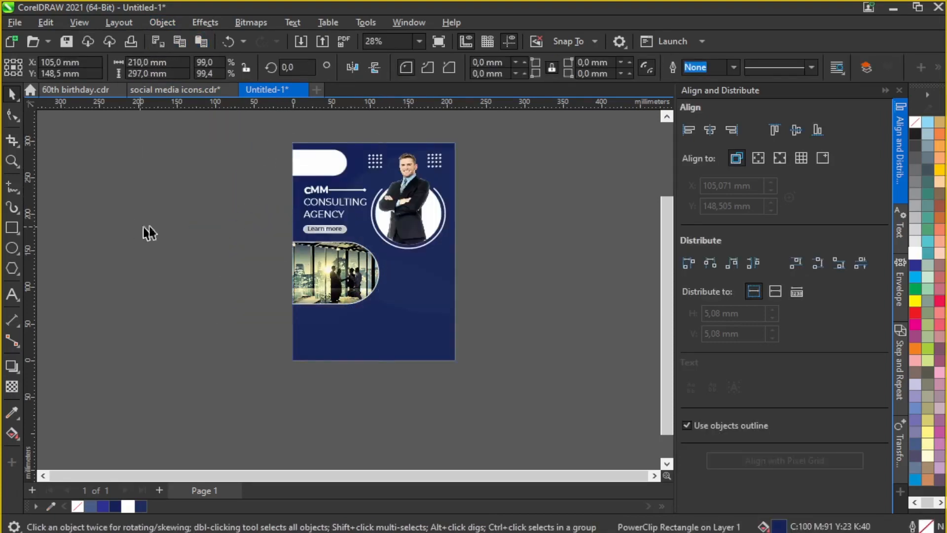
# Step: Delete the extra ellipses from inside the flyer background's PowerClip
pyautogui.click(148, 232)
pyautogui.scroll(2, 356, 207)
pyautogui.scroll(-2, 454, 205)
pyautogui.doubleClick(366, 256)
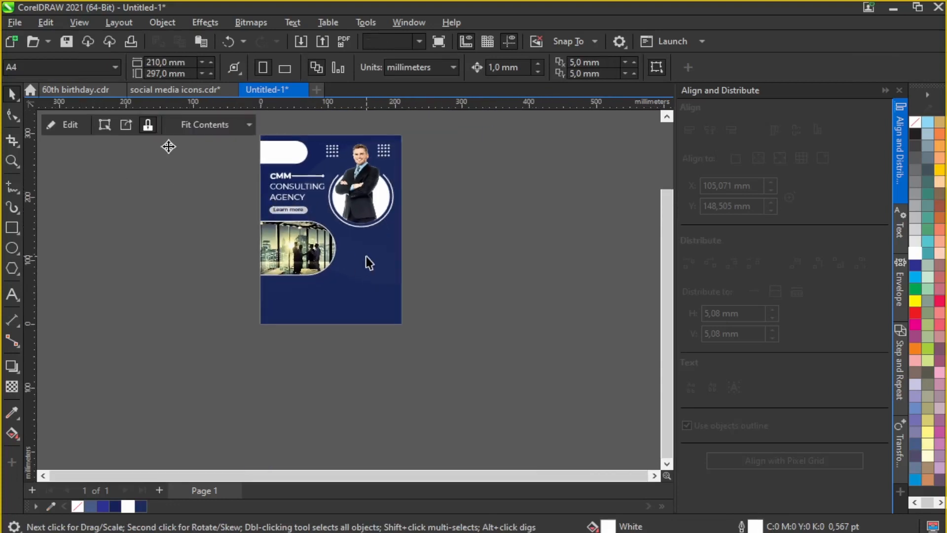
pyautogui.moveTo(360, 198); pyautogui.dragTo(514, 201)
pyautogui.press('Delete')
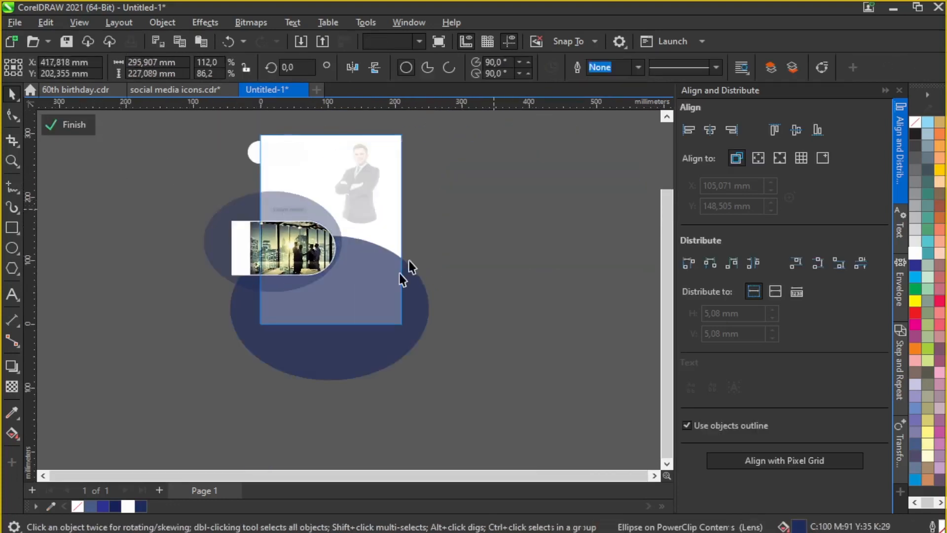
pyautogui.click(303, 276)
pyautogui.press('Delete')
pyautogui.click(222, 225)
pyautogui.press('Delete')
pyautogui.click(72, 129)
# Step: Duplicate the Learn more button and place the copy beside the photo
pyautogui.scroll(2, 331, 232)
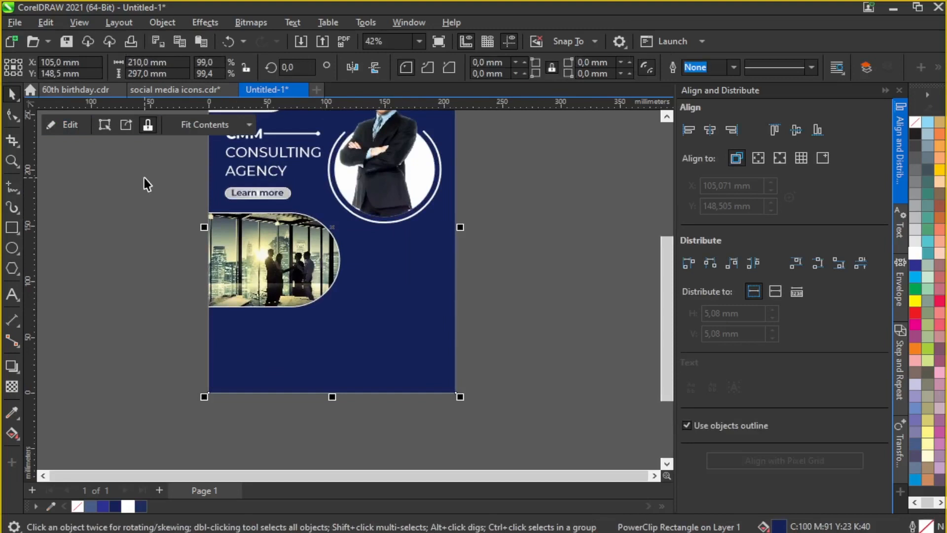
pyautogui.moveTo(166, 184); pyautogui.dragTo(323, 206)
pyautogui.click(201, 41)
pyautogui.moveTo(258, 193); pyautogui.dragTo(389, 240)
pyautogui.press('Escape')
# Step: Retype the copied button's label as 'Our Services'
pyautogui.scroll(1, 424, 243)
pyautogui.click(372, 244)
pyautogui.scroll(1, 367, 242)
pyautogui.click(12, 294)
pyautogui.hotkey('ctrl', 'a')
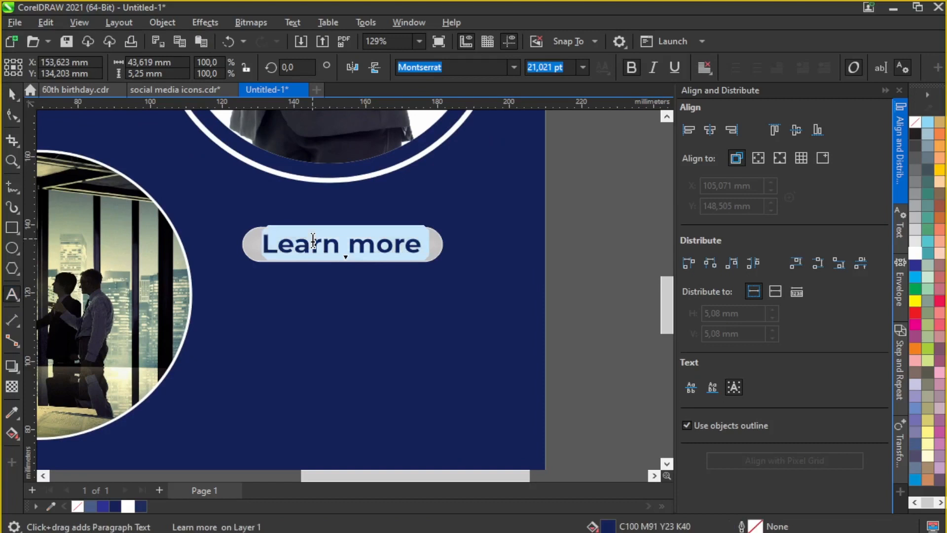
pyautogui.write('Our Services')
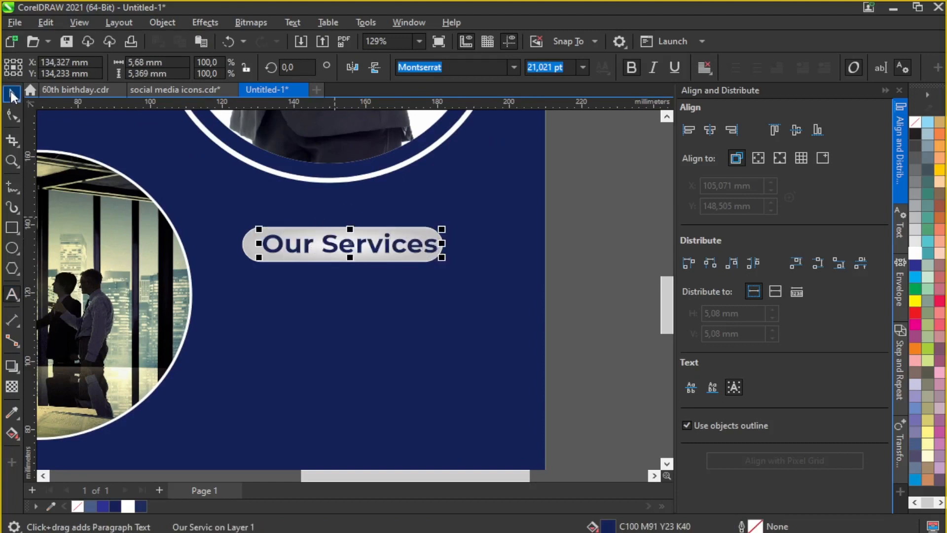
pyautogui.click(12, 95)
pyautogui.click(338, 243)
pyautogui.scroll(3, 339, 243)
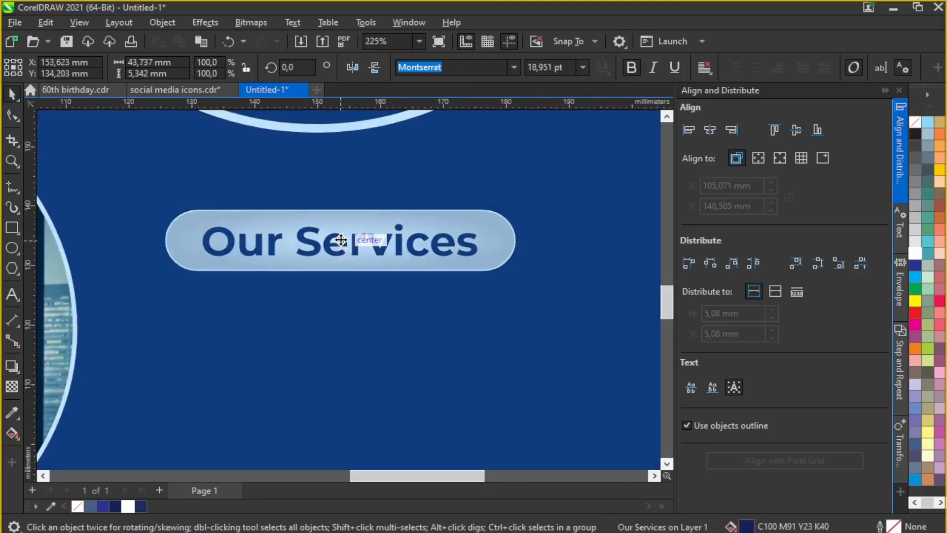
# Step: Add a white text line reading '- Business Marketing' below the button
pyautogui.press('F8')
pyautogui.click(196, 329)
pyautogui.write('_ Marketing')
pyautogui.hotkey('ctrl', 'a')
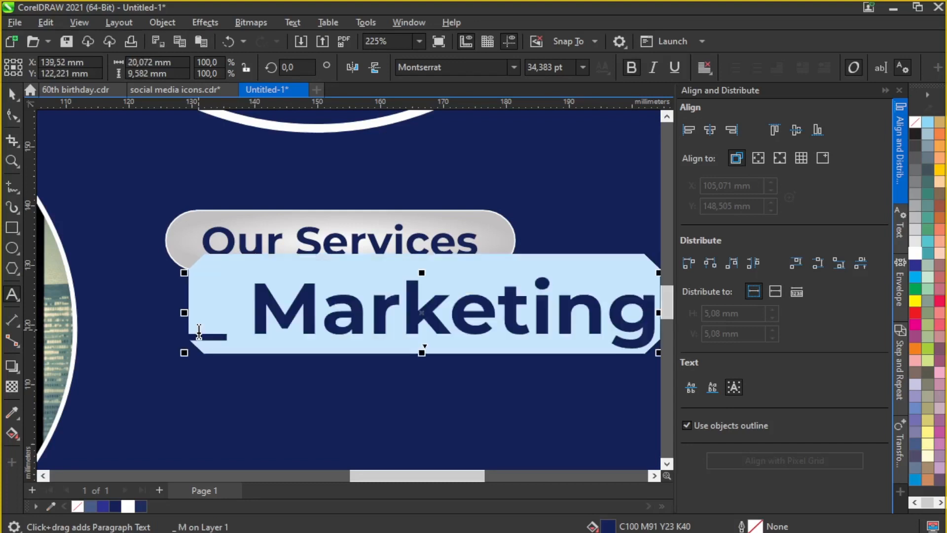
pyautogui.click(128, 506)
pyautogui.click(232, 340)
pyautogui.moveTo(232, 339); pyautogui.dragTo(180, 333)
pyautogui.write('-')
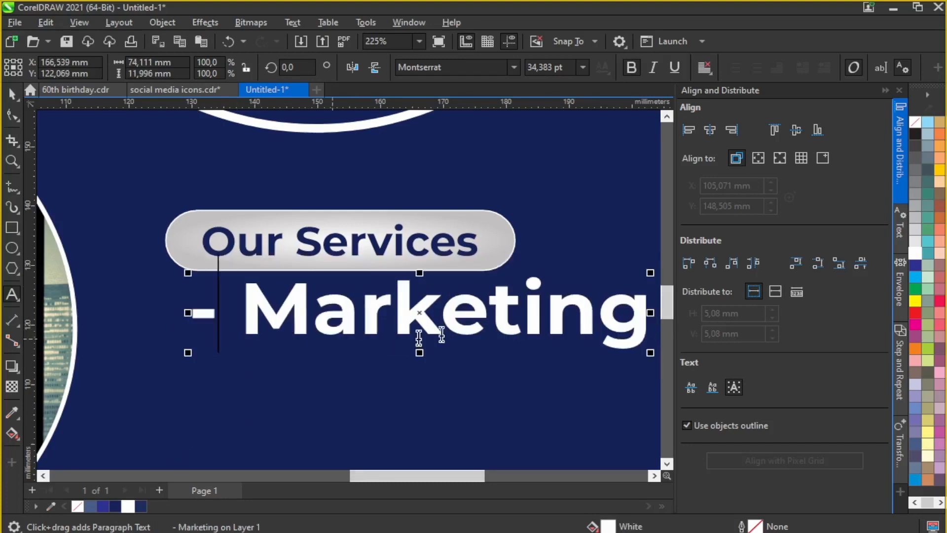
pyautogui.write(' BUs')
pyautogui.press('BackSpace')
pyautogui.press('BackSpace')
pyautogui.write('usiness')
pyautogui.press('Escape')
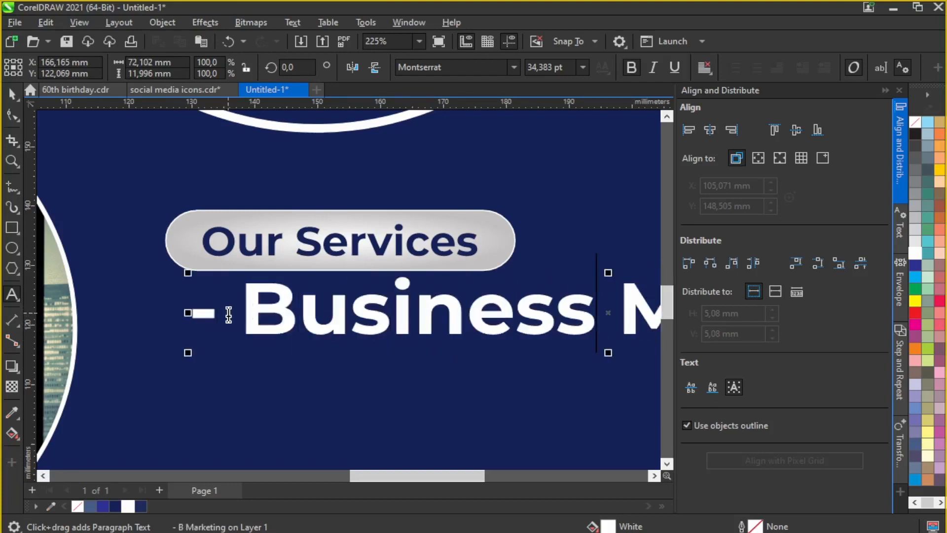
# Step: Extend the list with Business Solution, Consultancy, Finance Classes, Graphic designing and And many more
pyautogui.scroll(-4, 590, 300)
pyautogui.click(590, 300)
pyautogui.press('Return')
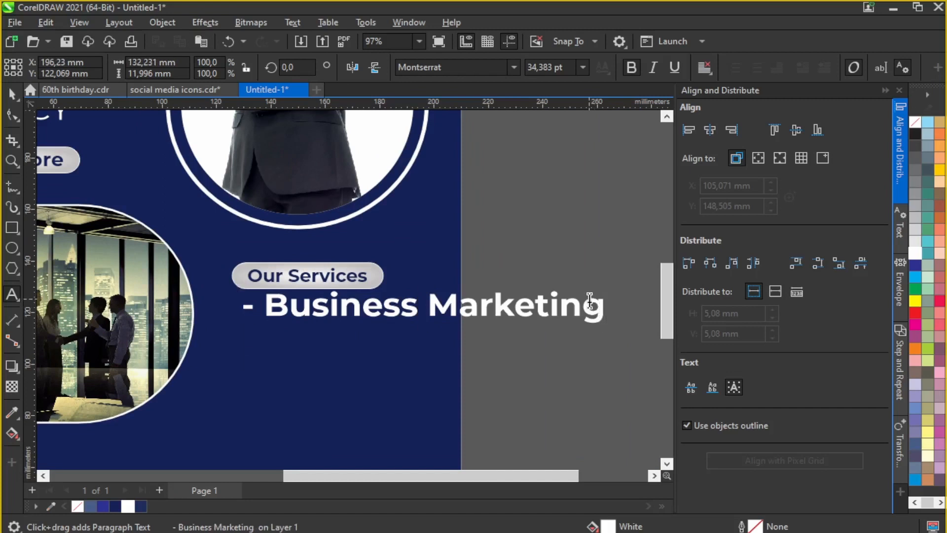
pyautogui.write('- Business Solutions')
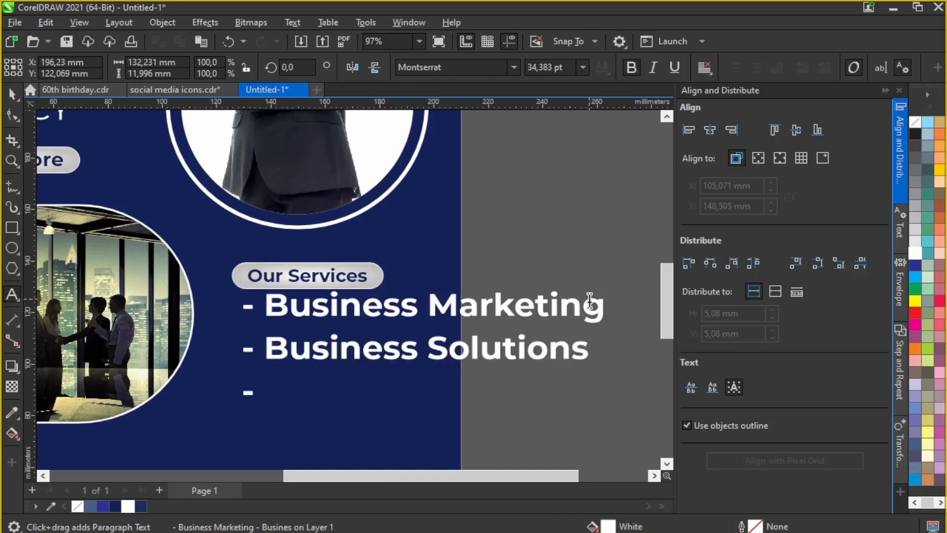
pyautogui.write('- Const')
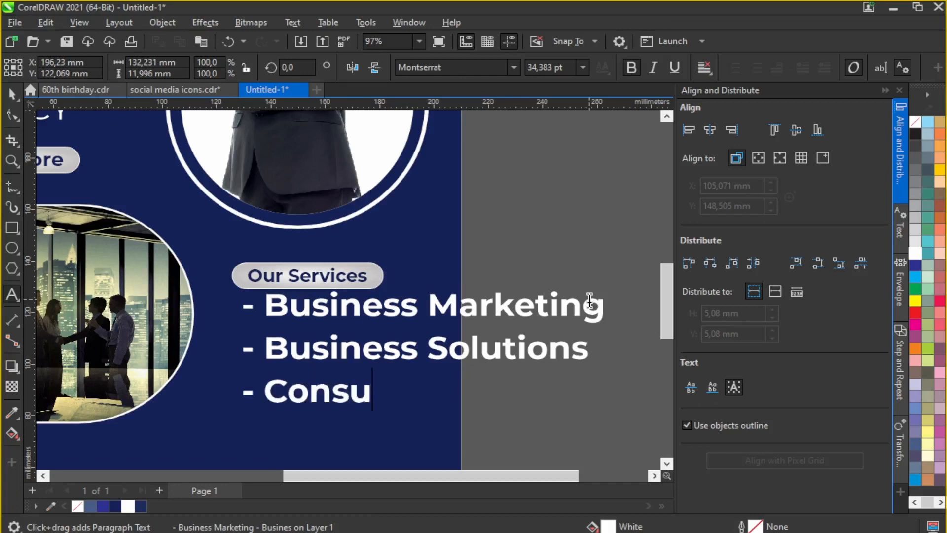
pyautogui.write('ltancy')
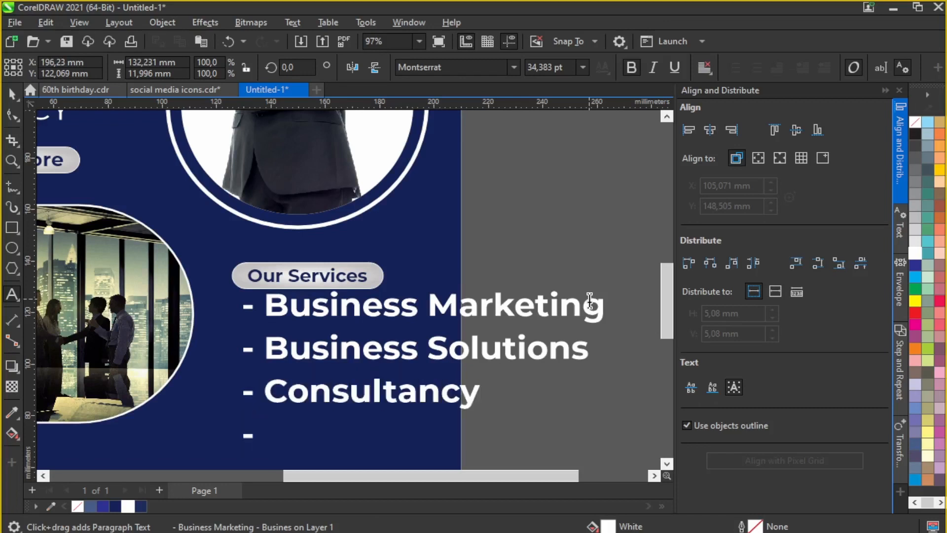
pyautogui.write('- Advertising')
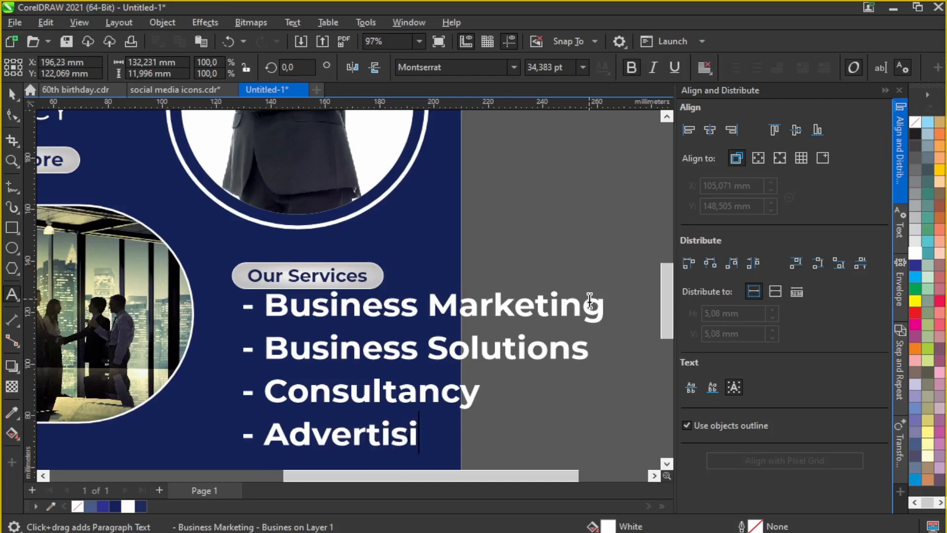
pyautogui.press('BackSpace')
pyautogui.press('BackSpace')
pyautogui.press('BackSpace')
pyautogui.press('BackSpace')
pyautogui.press('BackSpace')
pyautogui.press('BackSpace')
pyautogui.press('BackSpace')
pyautogui.press('BackSpace')
pyautogui.press('BackSpace')
pyautogui.press('BackSpace')
pyautogui.press('BackSpace')
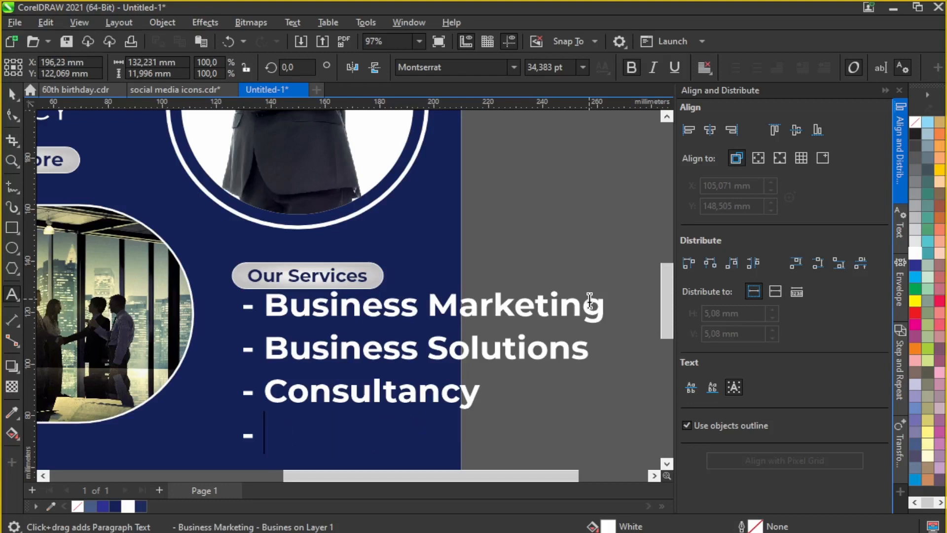
pyautogui.write('Financia')
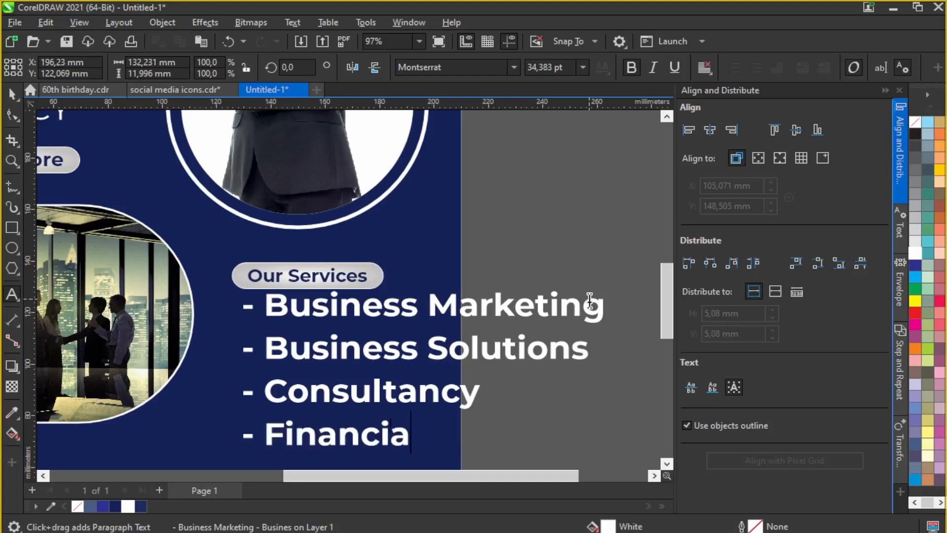
pyautogui.write('l Classes')
pyautogui.press('Return')
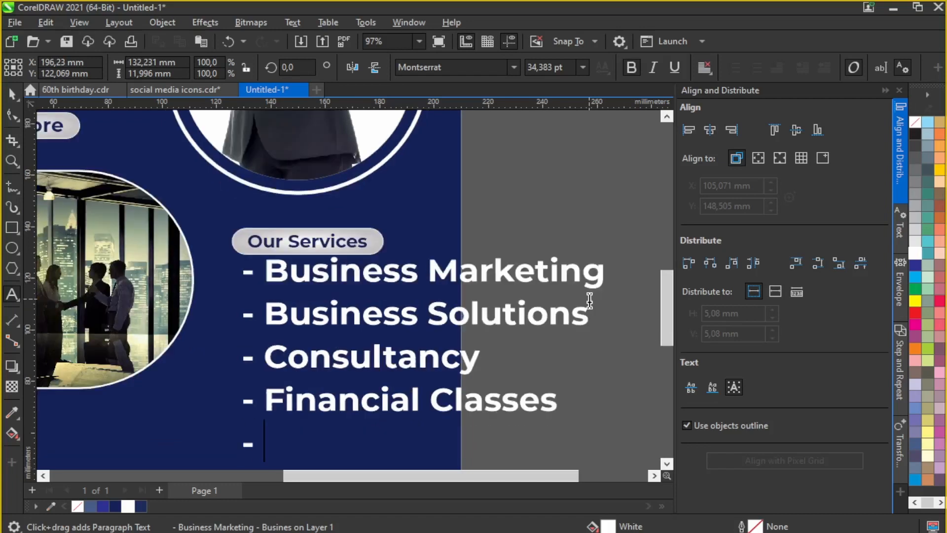
pyautogui.press('Escape')
pyautogui.moveTo(422, 399); pyautogui.dragTo(380, 399)
pyautogui.write('e')
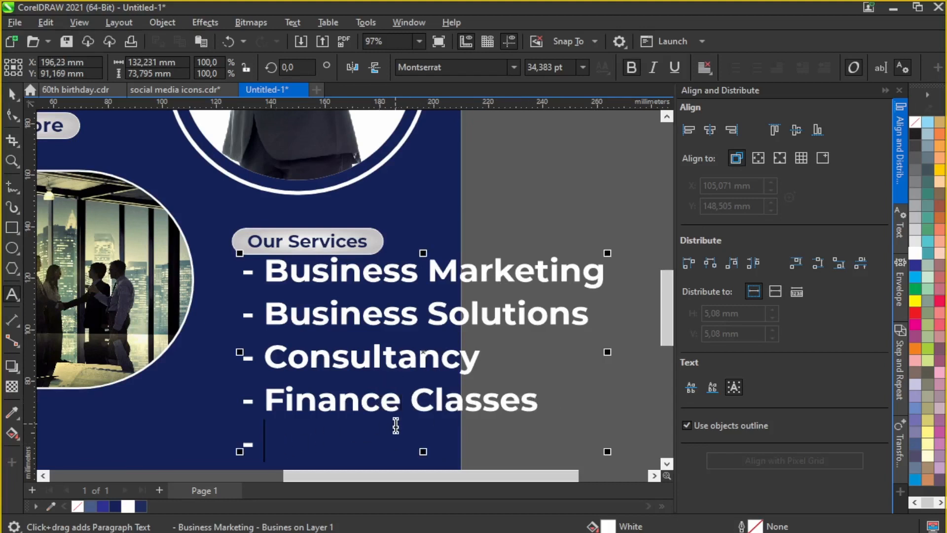
pyautogui.write('Grap')
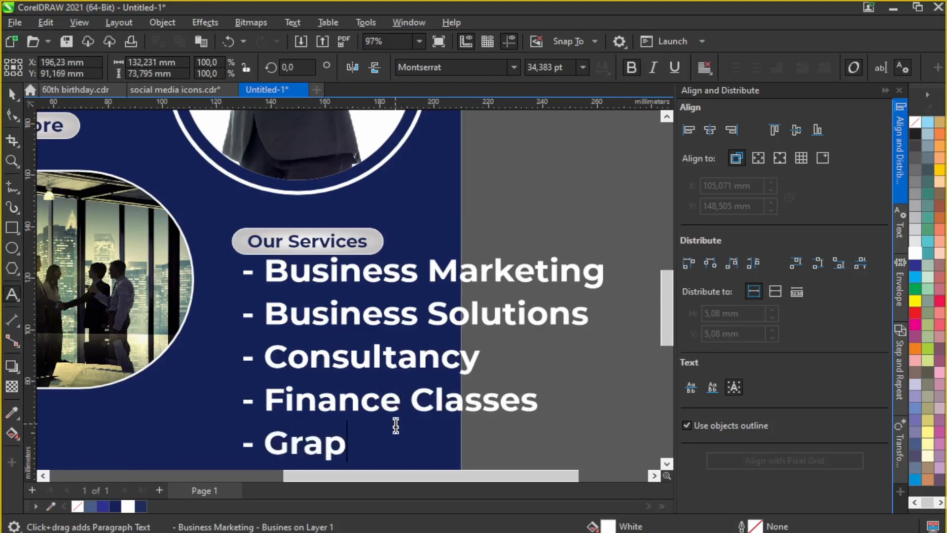
pyautogui.write('hic designing')
pyautogui.press('Return')
pyautogui.write('- And manymmore')
pyautogui.scroll(-1, 353, 373)
# Step: Scale the services list to about half size and position it under Our Services
pyautogui.click(11, 95)
pyautogui.moveTo(521, 435); pyautogui.dragTo(395, 399)
pyautogui.scroll(1, 277, 342)
pyautogui.moveTo(348, 309); pyautogui.dragTo(339, 320)
pyautogui.moveTo(510, 231); pyautogui.dragTo(261, 366)
pyautogui.moveTo(337, 307); pyautogui.dragTo(337, 301)
pyautogui.press('Escape')
pyautogui.click(340, 270)
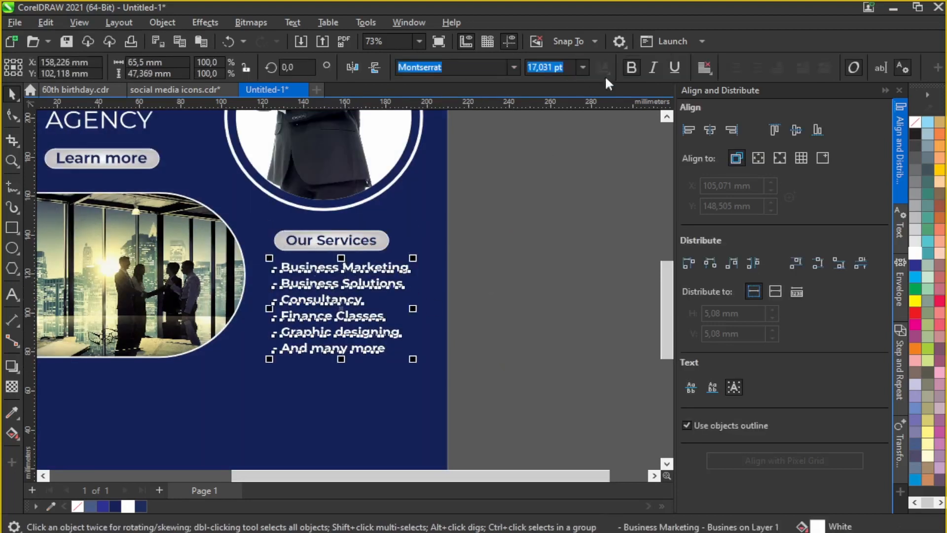
pyautogui.scroll(1, 340, 309)
pyautogui.moveTo(337, 301); pyautogui.dragTo(339, 302)
# Step: Make the services list bold
pyautogui.click(632, 66)
pyautogui.click(537, 182)
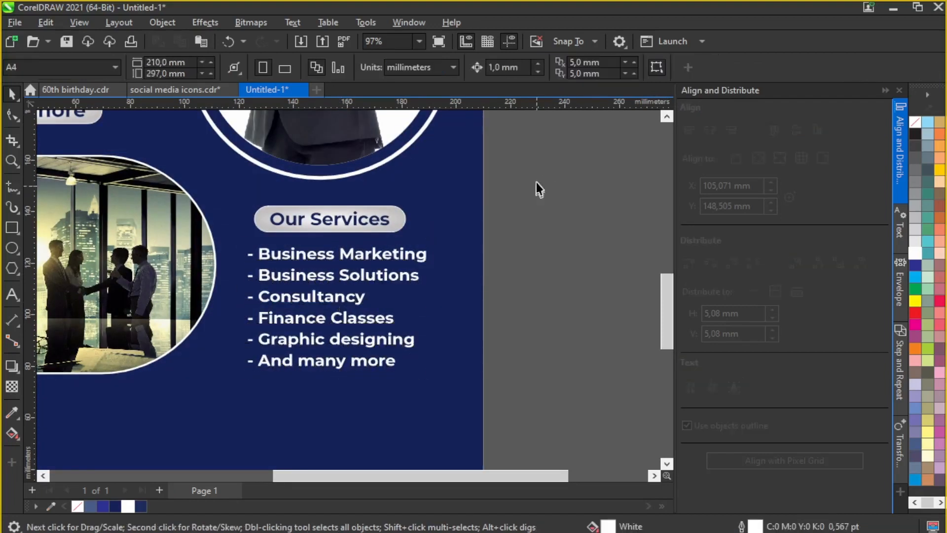
pyautogui.scroll(-2, 250, 268)
pyautogui.scroll(1, 467, 303)
pyautogui.scroll(-1, 446, 316)
pyautogui.scroll(1, 449, 315)
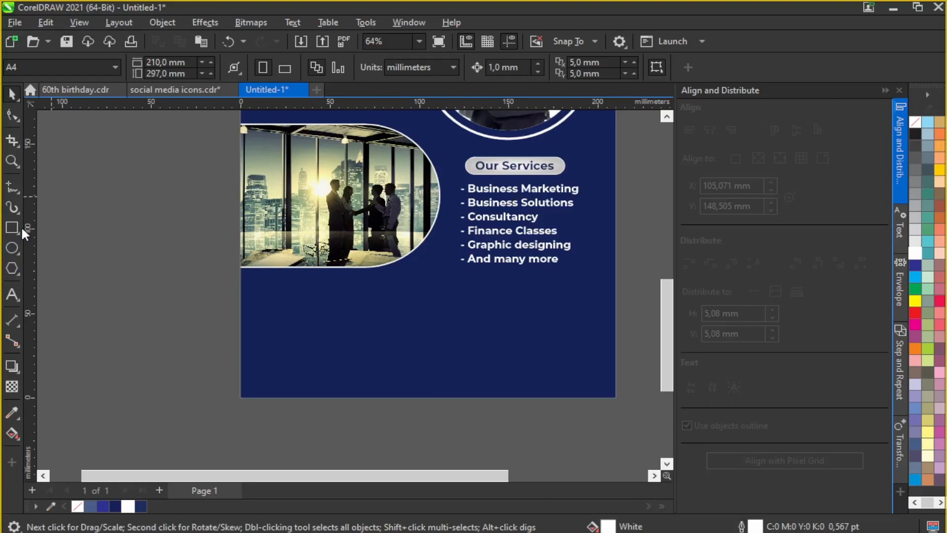
# Step: Add the heading 'WHY YOU HAVE TO CHOOSE US?' below the photo, converted to UPPERCASE
pyautogui.click(19, 291)
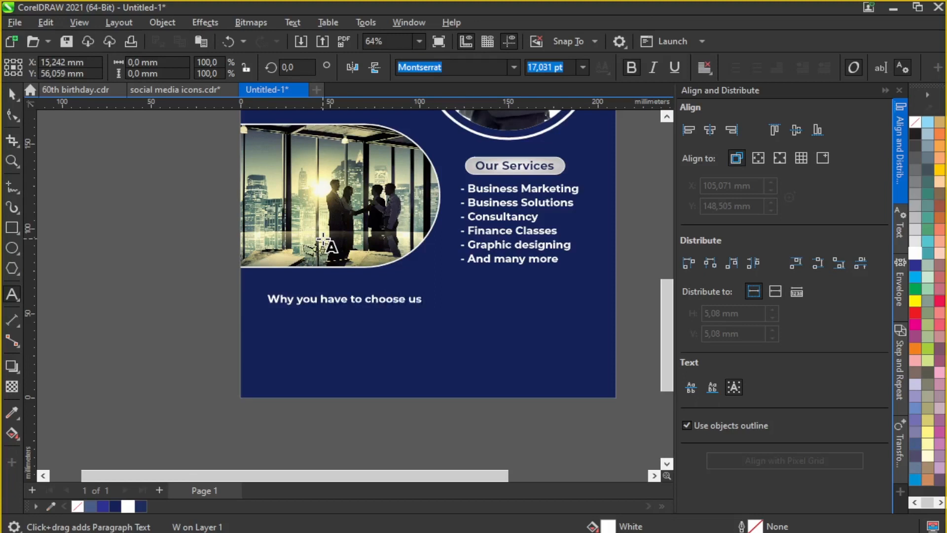
pyautogui.write('?')
pyautogui.hotkey('ctrl', 'a')
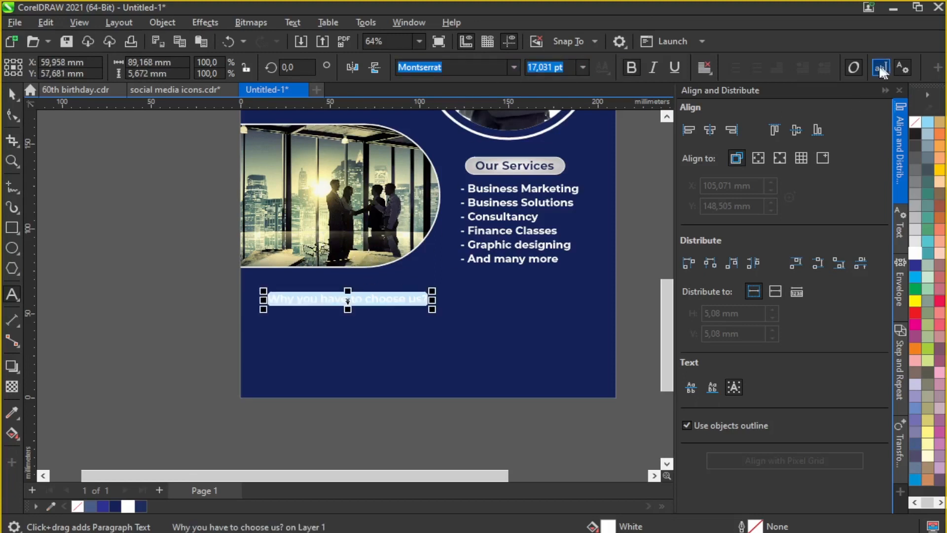
pyautogui.click(881, 69)
pyautogui.click(410, 422)
pyautogui.moveTo(442, 315)
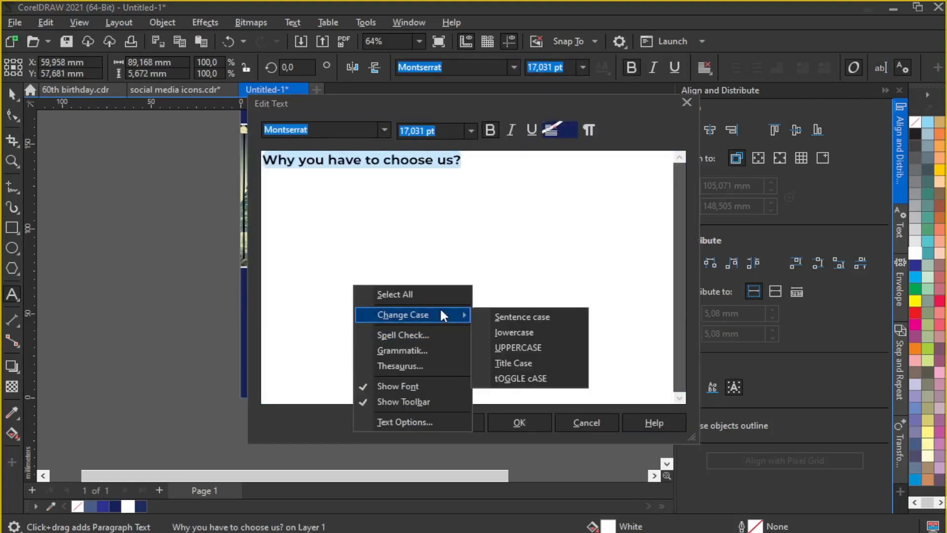
pyautogui.click(513, 344)
pyautogui.click(502, 426)
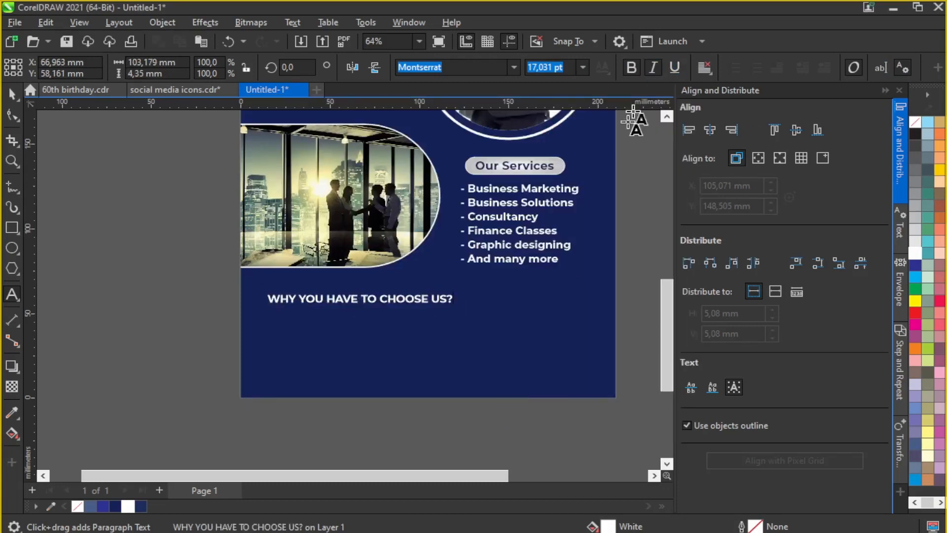
# Step: Make the heading italic and nudge it slightly up and left
pyautogui.click(437, 303)
pyautogui.hotkey('ctrl', 'a')
pyautogui.click(652, 67)
pyautogui.click(12, 94)
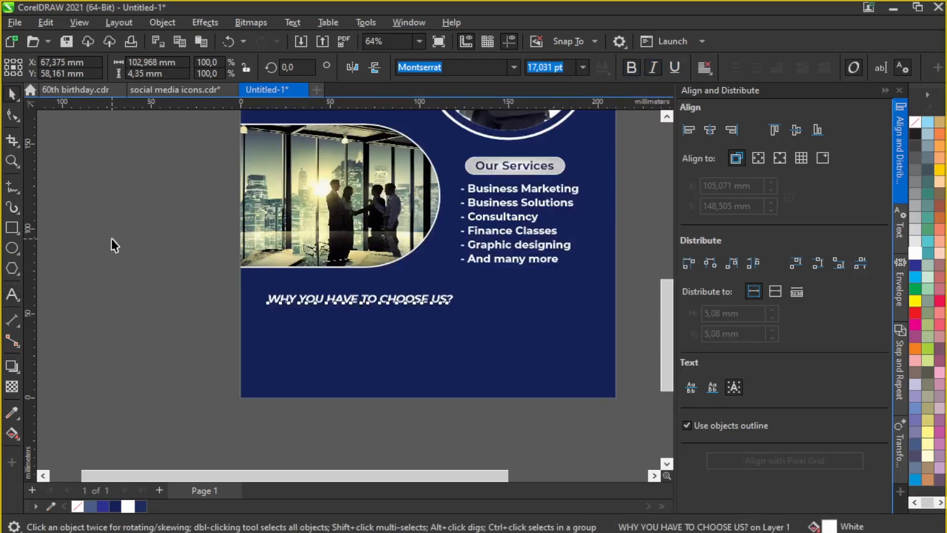
pyautogui.moveTo(334, 299); pyautogui.dragTo(326, 291)
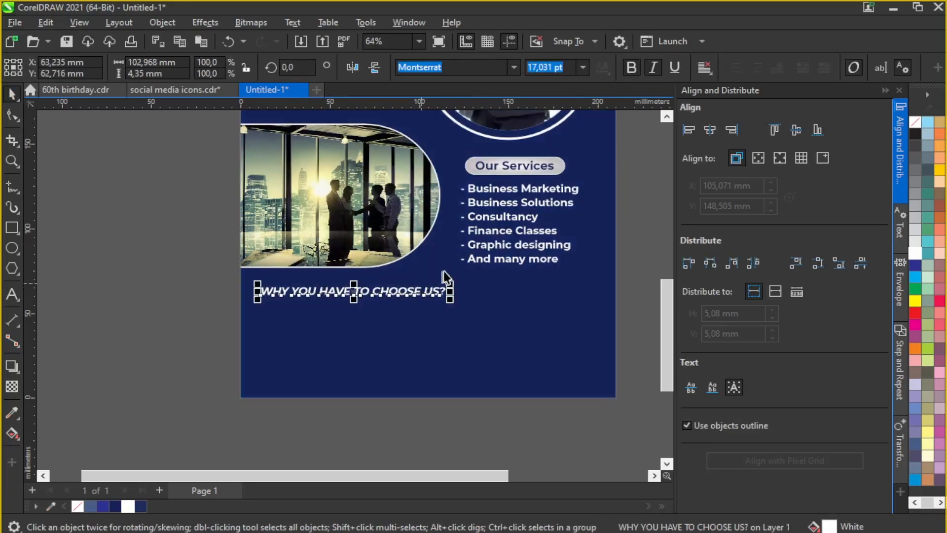
# Step: Duplicate the services list, place the copy below the heading, and select its text
pyautogui.click(504, 230)
pyautogui.hotkey('ctrl', 'd')
pyautogui.moveTo(502, 212); pyautogui.dragTo(288, 352)
pyautogui.click(12, 295)
pyautogui.moveTo(257, 318); pyautogui.dragTo(404, 398)
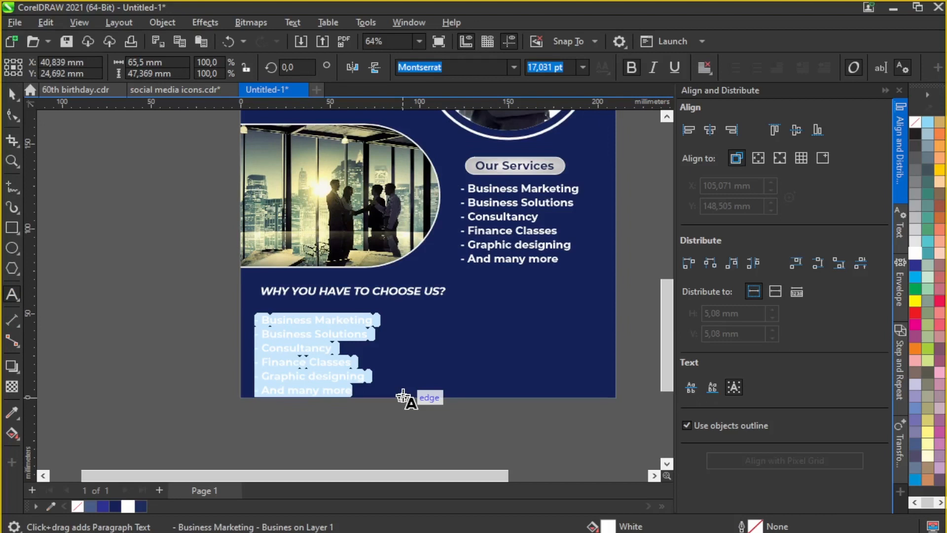
# Step: Replace the copy with '- Well, it's simple as ABC, with us growth is guaranteed.', unbolded, under the heading
pyautogui.write('- Well, it’s simple as')
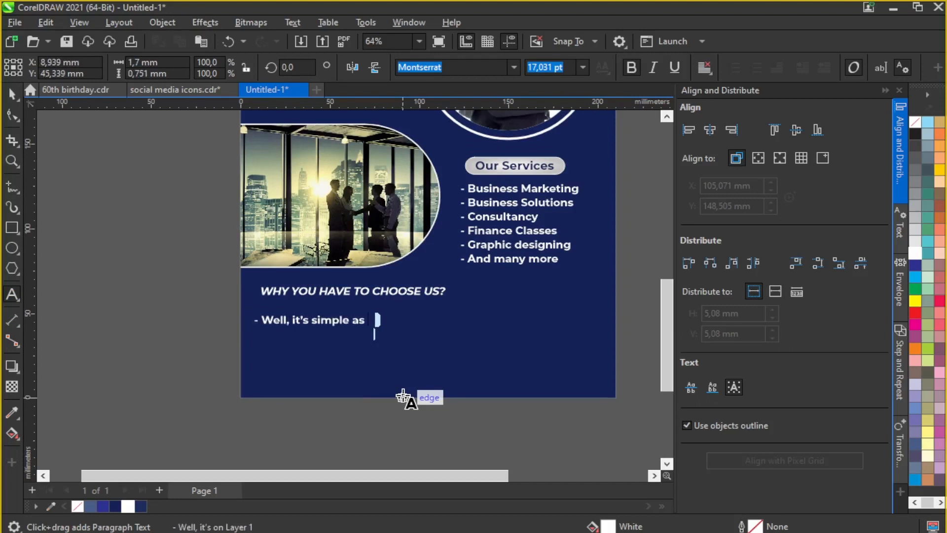
pyautogui.write('BC')
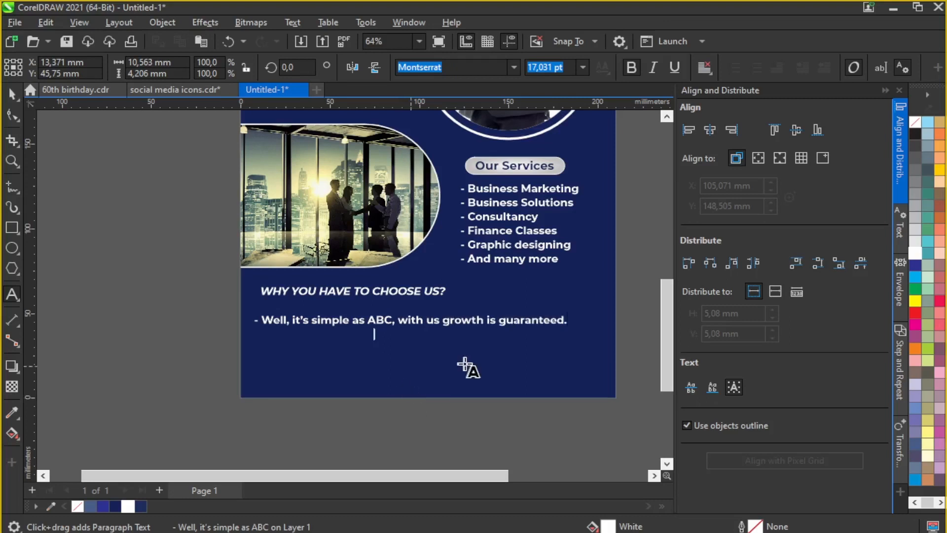
pyautogui.hotkey('ctrl', 'space')
pyautogui.moveTo(405, 324); pyautogui.dragTo(411, 310)
pyautogui.click(632, 67)
pyautogui.click(629, 228)
# Step: Remove italics from the 'WHY YOU HAVE TO CHOOSE US?' heading
pyautogui.click(414, 292)
pyautogui.click(653, 68)
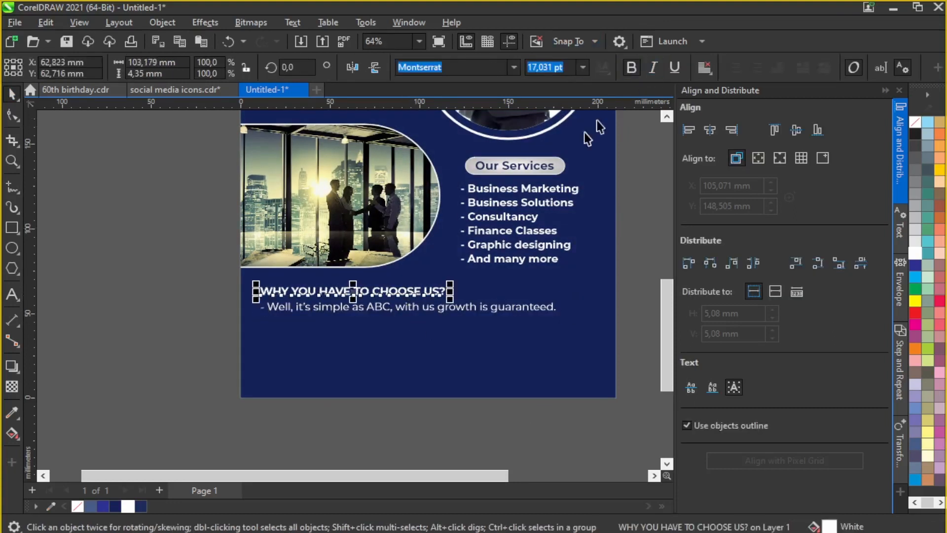
pyautogui.click(197, 257)
pyautogui.scroll(2, 412, 309)
# Step: Set the services list font size to 16 pt
pyautogui.click(395, 280)
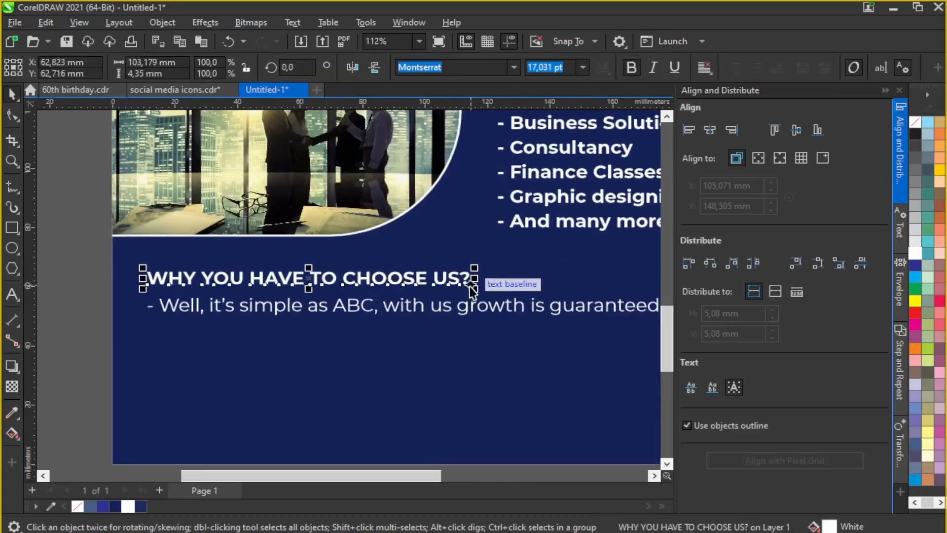
pyautogui.click(523, 175)
pyautogui.click(583, 67)
pyautogui.click(541, 197)
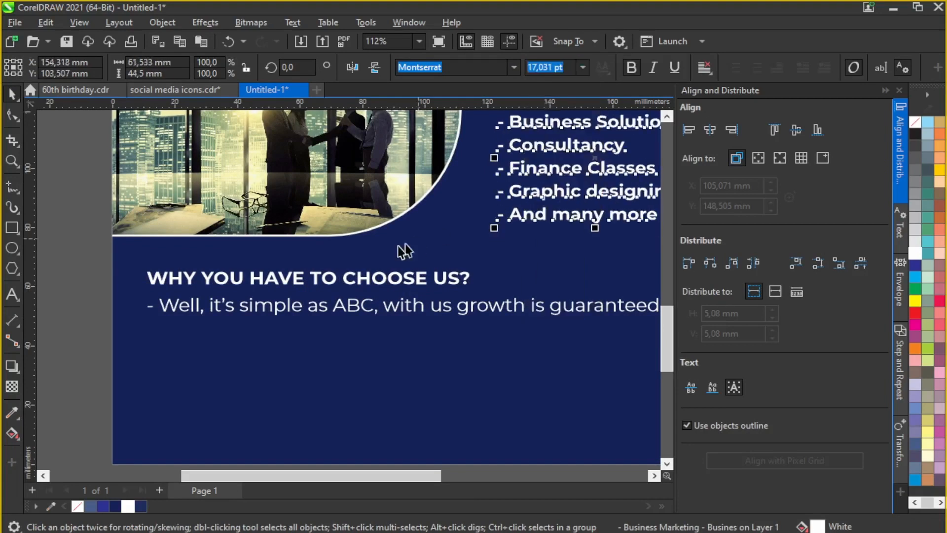
pyautogui.scroll(-2, 401, 250)
pyautogui.scroll(1, 529, 172)
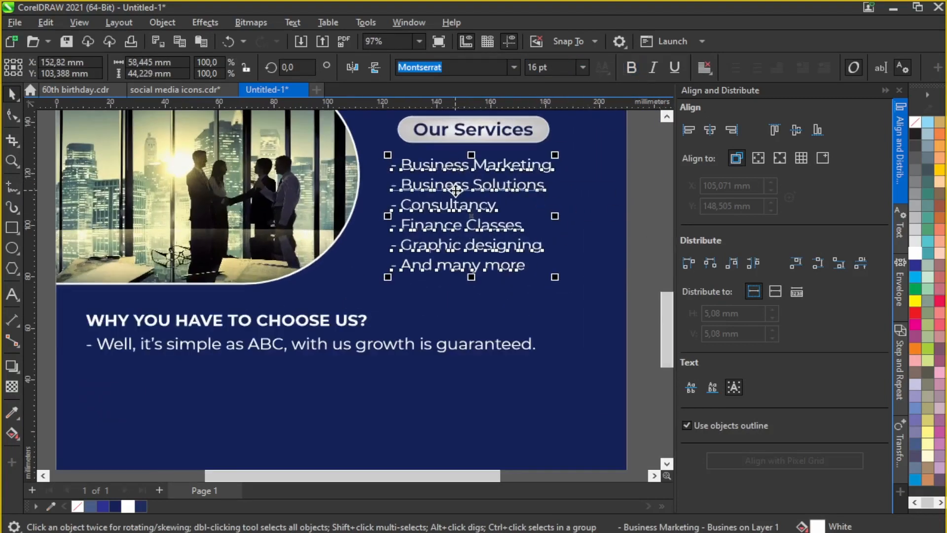
pyautogui.scroll(-2, 534, 193)
pyautogui.click(469, 233)
pyautogui.scroll(1, 470, 227)
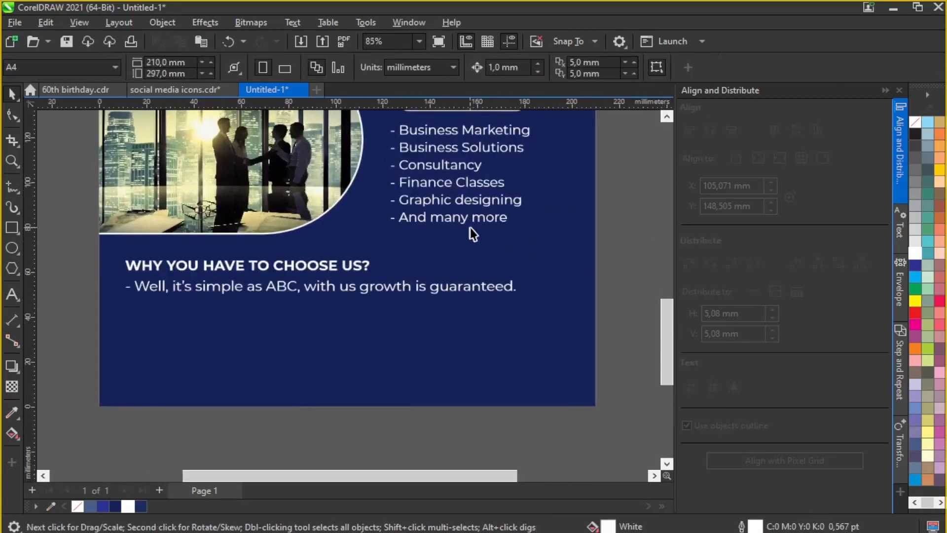
# Step: Draw a thin white divider under 'And many more' with no outline and 0,5 mm height
pyautogui.click(13, 228)
pyautogui.moveTo(389, 231); pyautogui.dragTo(550, 232)
pyautogui.scroll(3, 548, 232)
pyautogui.click(734, 68)
pyautogui.click(722, 84)
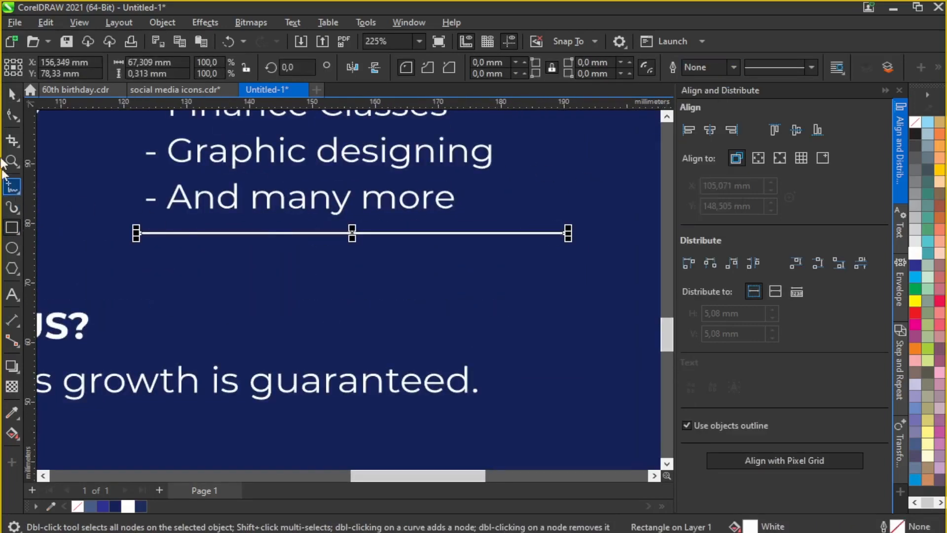
pyautogui.doubleClick(139, 74)
pyautogui.press('Return')
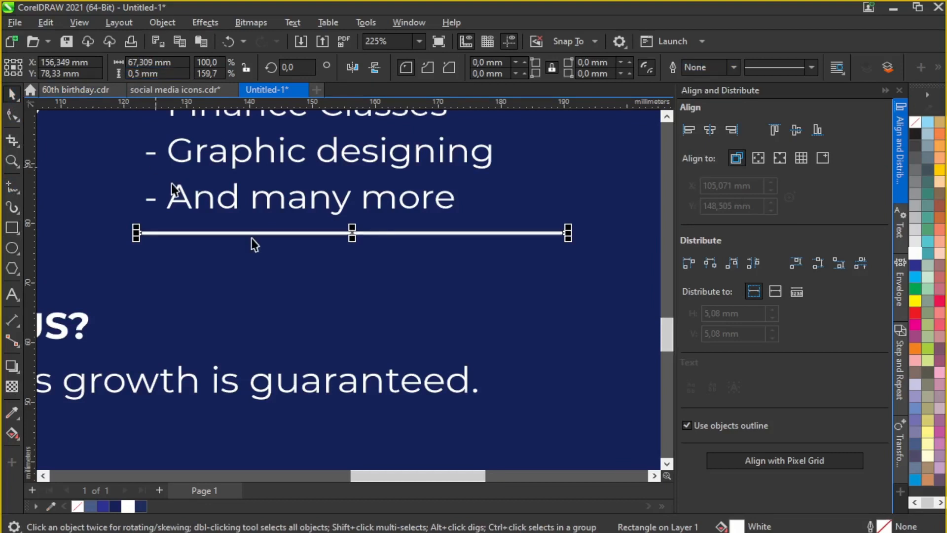
pyautogui.scroll(-4, 308, 254)
pyautogui.click(502, 212)
pyautogui.scroll(-2, 446, 224)
pyautogui.scroll(2, 332, 251)
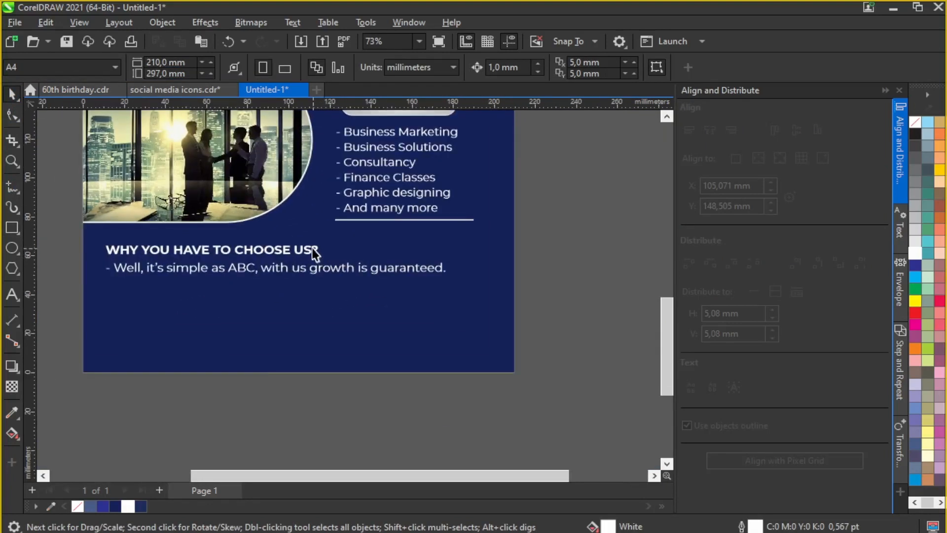
# Step: Enlarge the heading and tagline lines slightly
pyautogui.click(359, 222)
pyautogui.click(593, 182)
pyautogui.scroll(-1, 325, 249)
pyautogui.moveTo(380, 254); pyautogui.dragTo(469, 295)
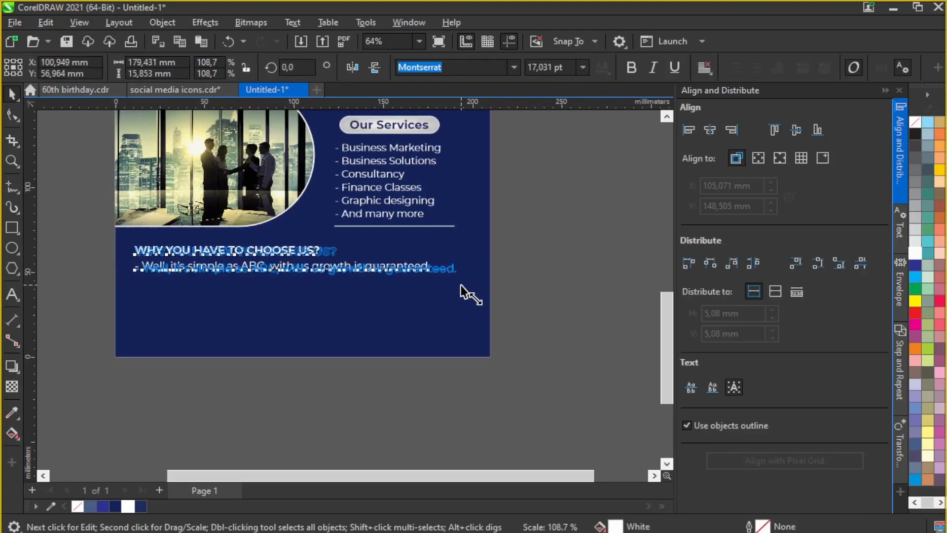
pyautogui.click(527, 237)
pyautogui.scroll(-5, 377, 261)
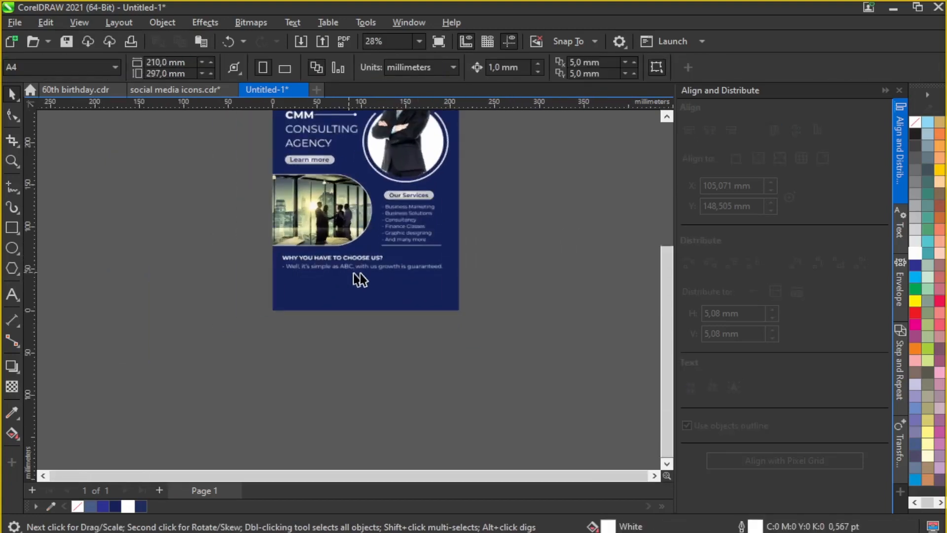
pyautogui.scroll(2, 354, 273)
pyautogui.scroll(-3, 478, 395)
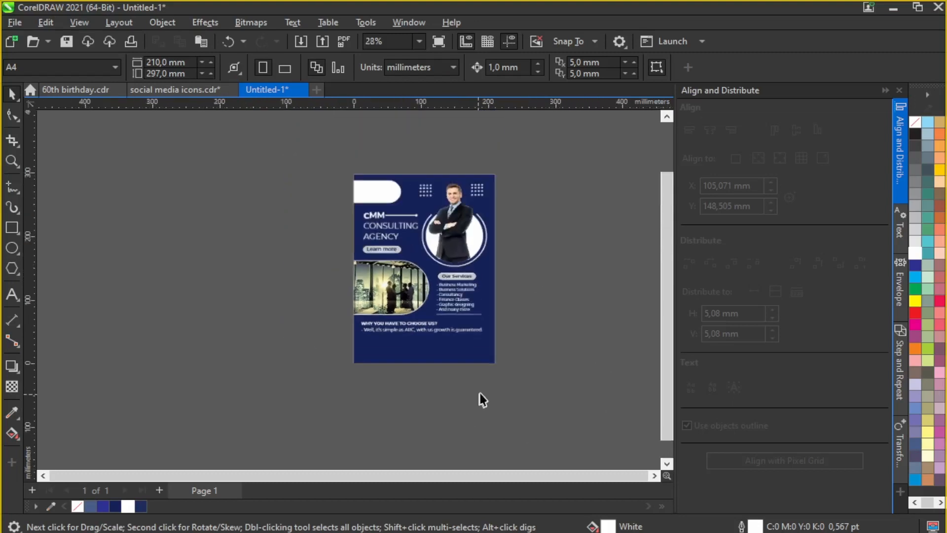
pyautogui.scroll(2, 457, 381)
pyautogui.scroll(-1, 455, 378)
pyautogui.scroll(2, 472, 150)
pyautogui.scroll(-1, 442, 263)
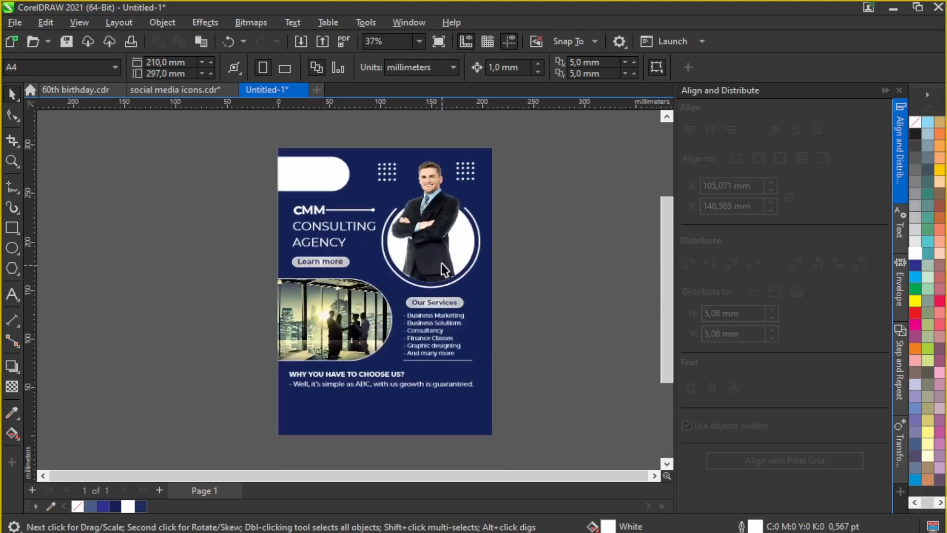
pyautogui.scroll(1, 443, 262)
# Step: Draw a small square of about 14,943 mm inside the white band at top-left
pyautogui.scroll(-1, 259, 144)
pyautogui.scroll(1, 284, 120)
pyautogui.scroll(2, 282, 120)
pyautogui.click(9, 232)
pyautogui.scroll(2, 267, 145)
pyautogui.moveTo(270, 200)
pyautogui.mouseDown()
pyautogui.moveTo(340, 278)
pyautogui.moveTo(336, 272)
pyautogui.mouseUp()
# Step: Give the square a 4 pt black outline
pyautogui.click(734, 67)
pyautogui.click(695, 166)
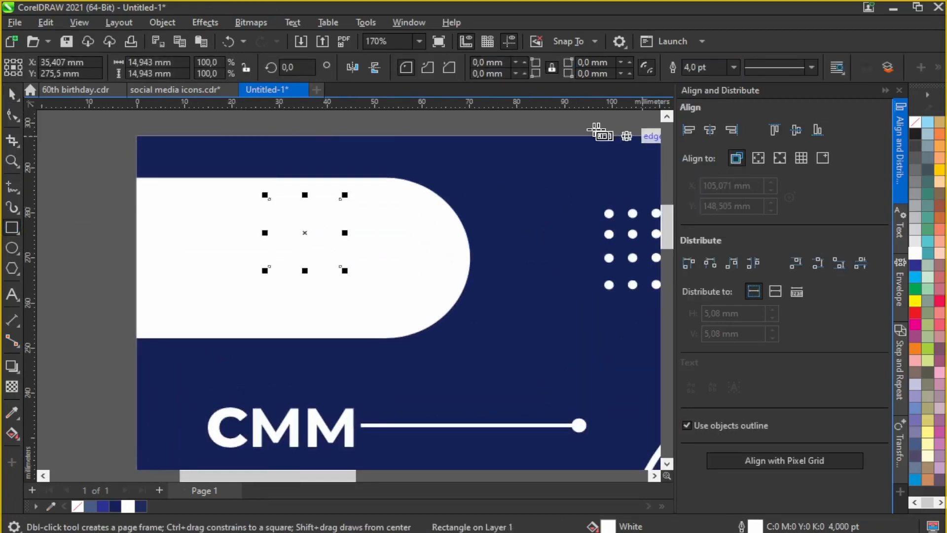
pyautogui.press('F12')
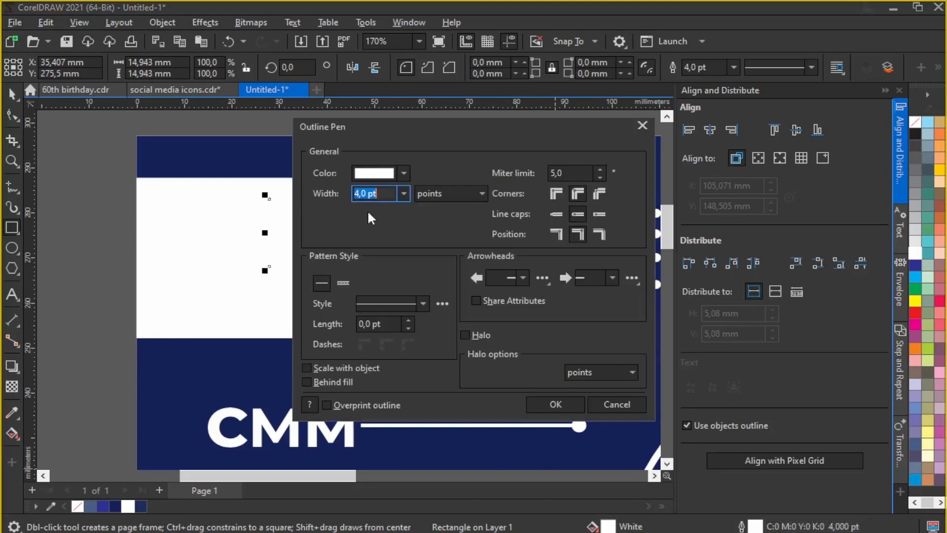
pyautogui.click(382, 177)
pyautogui.click(388, 252)
pyautogui.click(592, 405)
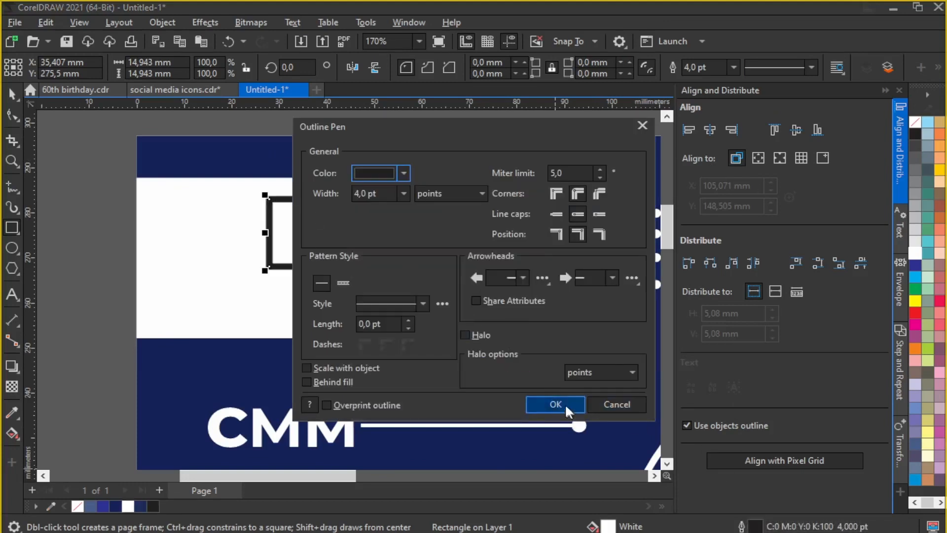
pyautogui.click(555, 404)
# Step: Round the square's top-left corner and paste a copy offset down and right
pyautogui.press('F10')
pyautogui.moveTo(265, 195); pyautogui.dragTo(308, 242)
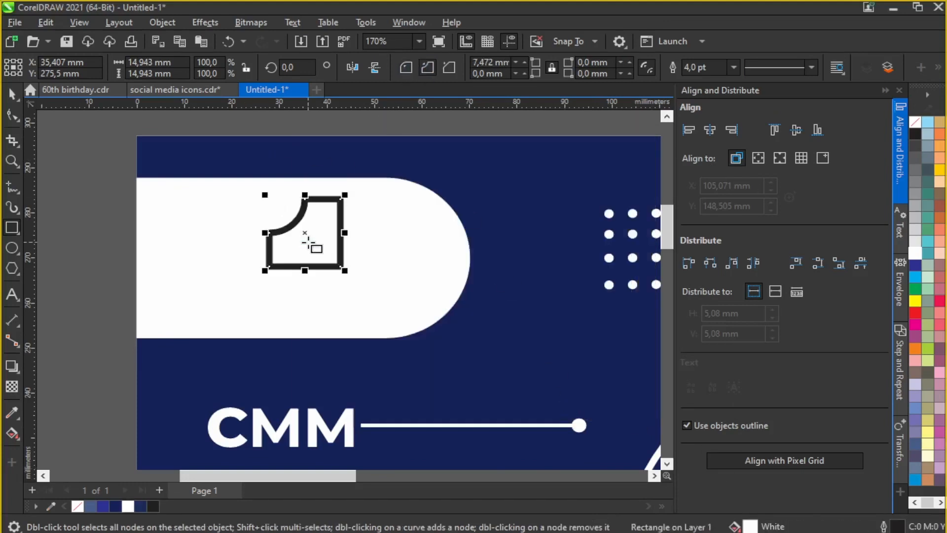
pyautogui.click(10, 96)
pyautogui.scroll(1, 324, 231)
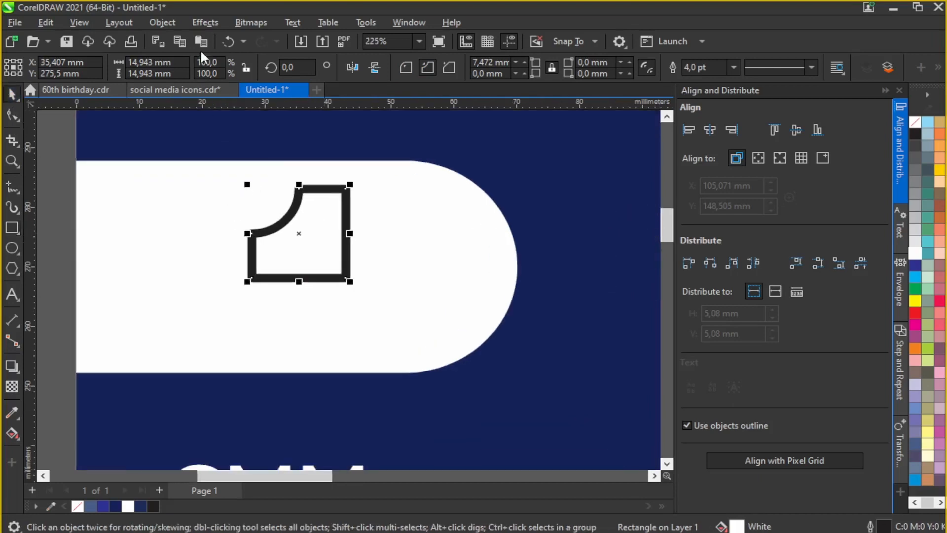
pyautogui.click(201, 41)
pyautogui.moveTo(302, 233); pyautogui.dragTo(327, 253)
# Step: Rotate both outlined shapes by 45°
pyautogui.scroll(-1, 327, 253)
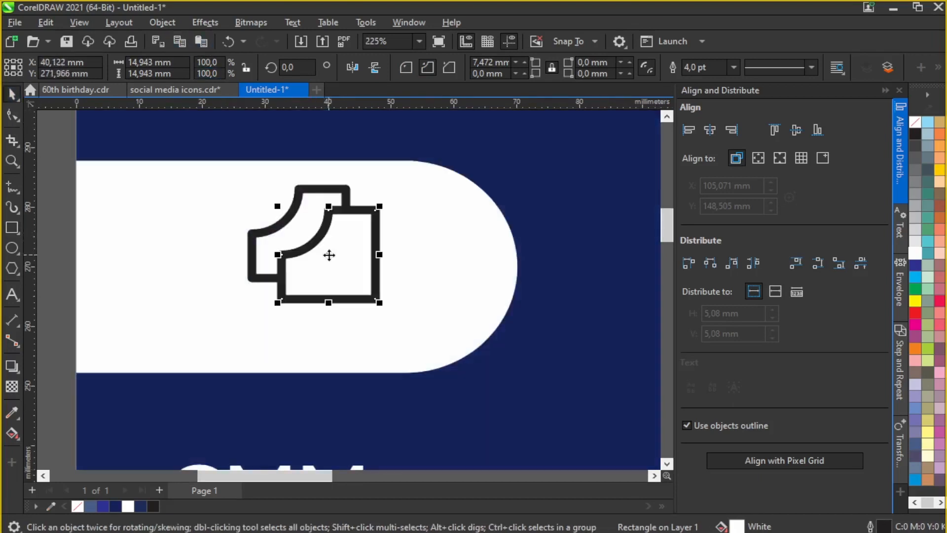
pyautogui.moveTo(71, 170); pyautogui.dragTo(381, 312)
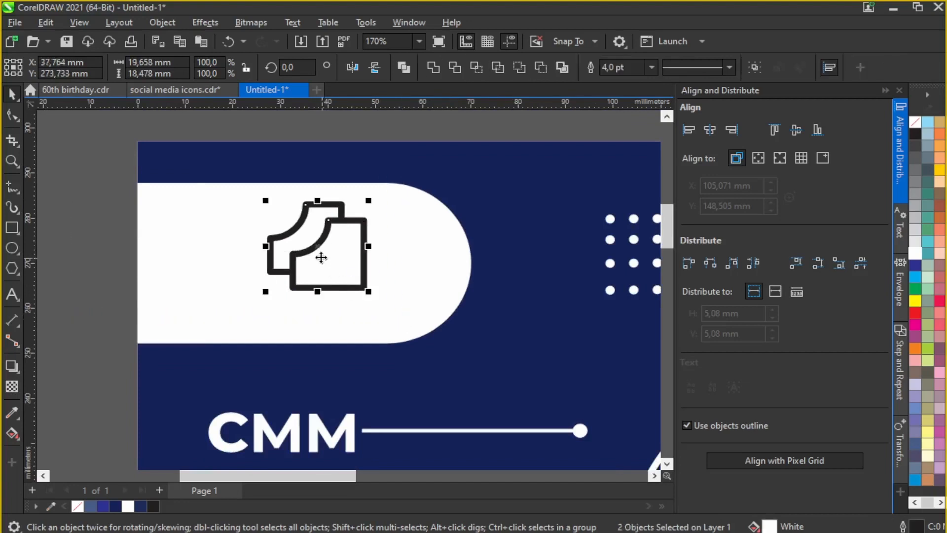
pyautogui.click(317, 254)
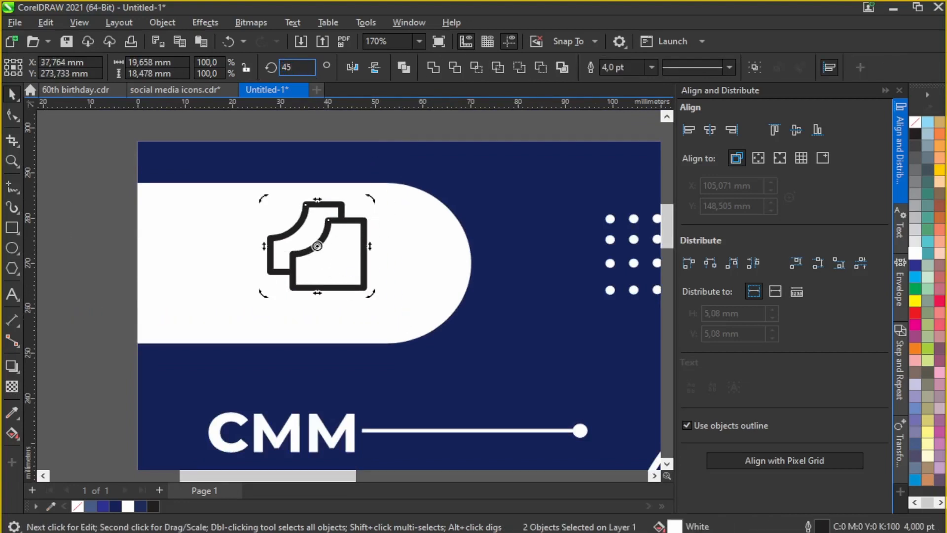
pyautogui.write('45')
pyautogui.press('Return')
pyautogui.click(351, 128)
# Step: Resize the logo pair to about 20 mm, position it in the white band, and add a small circle to its left
pyautogui.moveTo(407, 308); pyautogui.dragTo(408, 309)
pyautogui.moveTo(385, 303); pyautogui.dragTo(352, 272)
pyautogui.moveTo(300, 241); pyautogui.dragTo(308, 238)
pyautogui.moveTo(340, 267); pyautogui.dragTo(355, 282)
pyautogui.moveTo(303, 235); pyautogui.dragTo(304, 264)
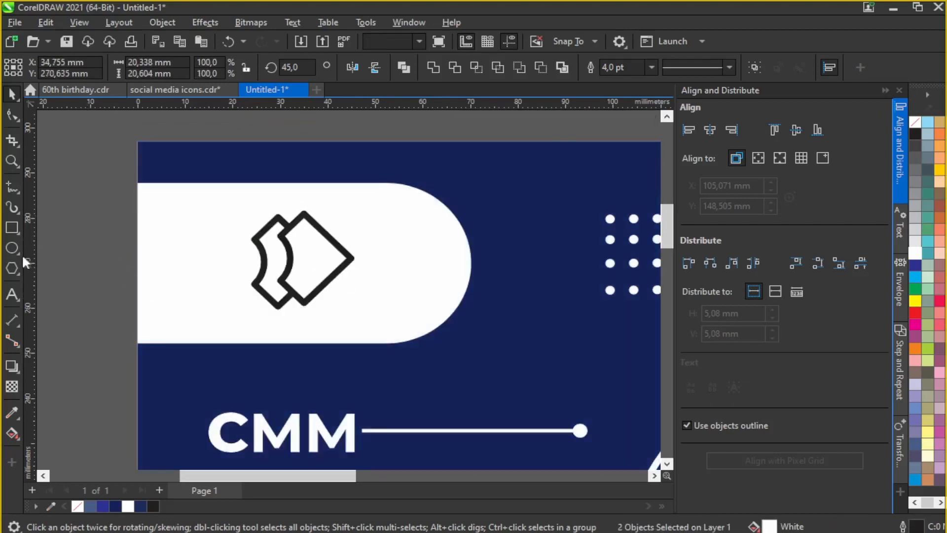
pyautogui.click(12, 247)
pyautogui.moveTo(212, 240); pyautogui.dragTo(274, 283)
# Step: Give the logo circle a 4 pt black outline and nudge it 1 mm left
pyautogui.scroll(2, 213, 289)
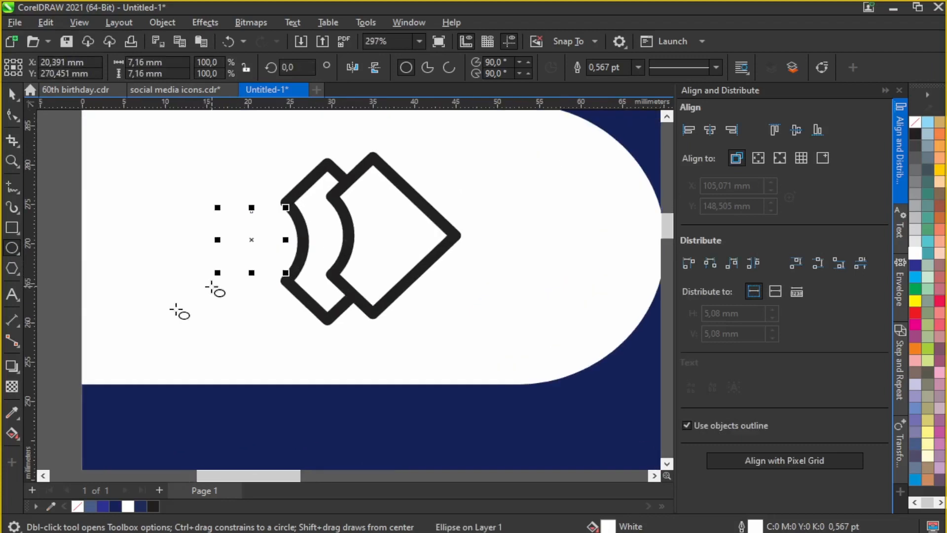
pyautogui.moveTo(278, 240); pyautogui.dragTo(274, 254)
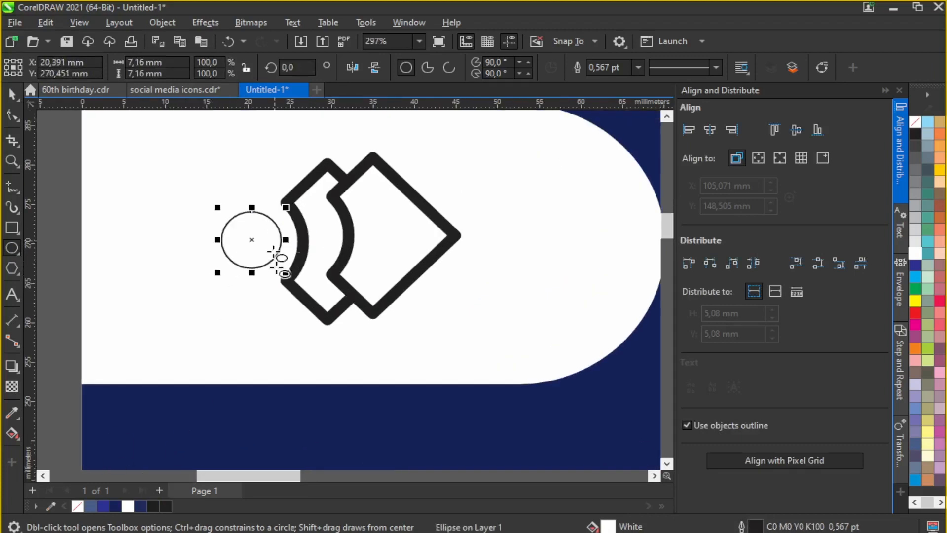
pyautogui.click(638, 67)
pyautogui.click(599, 165)
pyautogui.scroll(-2, 284, 247)
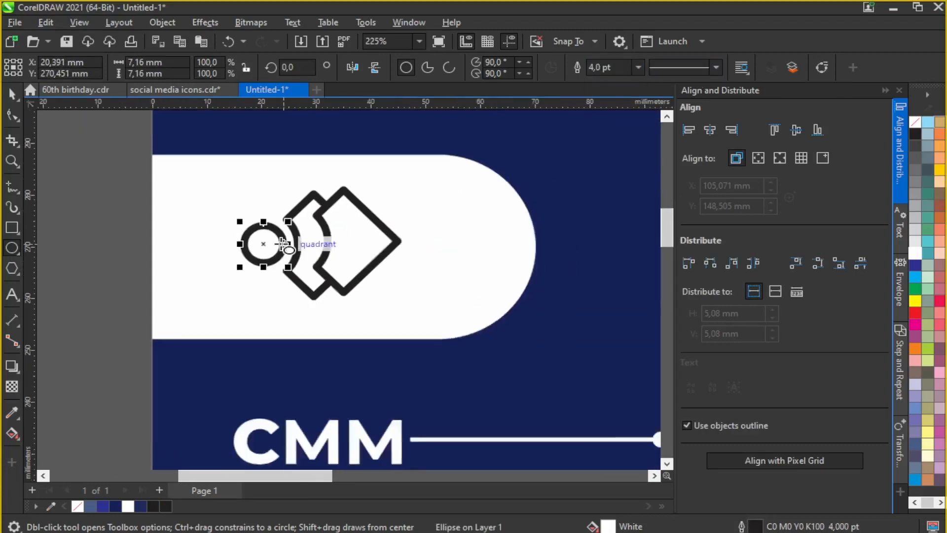
pyautogui.click(17, 102)
pyautogui.click(120, 198)
pyautogui.click(258, 243)
pyautogui.press('Left')
# Step: Fill the circle and both logo shapes dark navy and make the diamond's outline white
pyautogui.moveTo(116, 176); pyautogui.dragTo(394, 303)
pyautogui.click(118, 508)
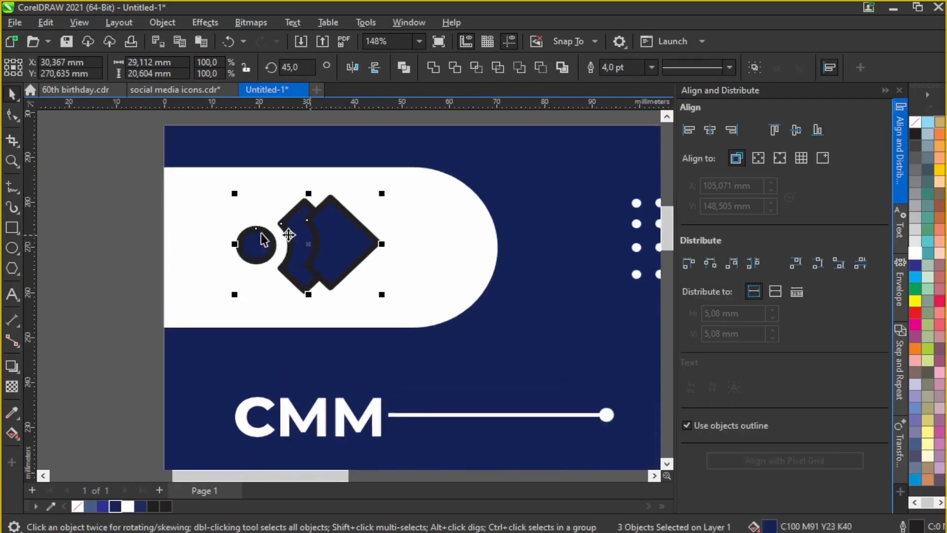
pyautogui.scroll(1, 263, 236)
pyautogui.moveTo(348, 246); pyautogui.dragTo(311, 248)
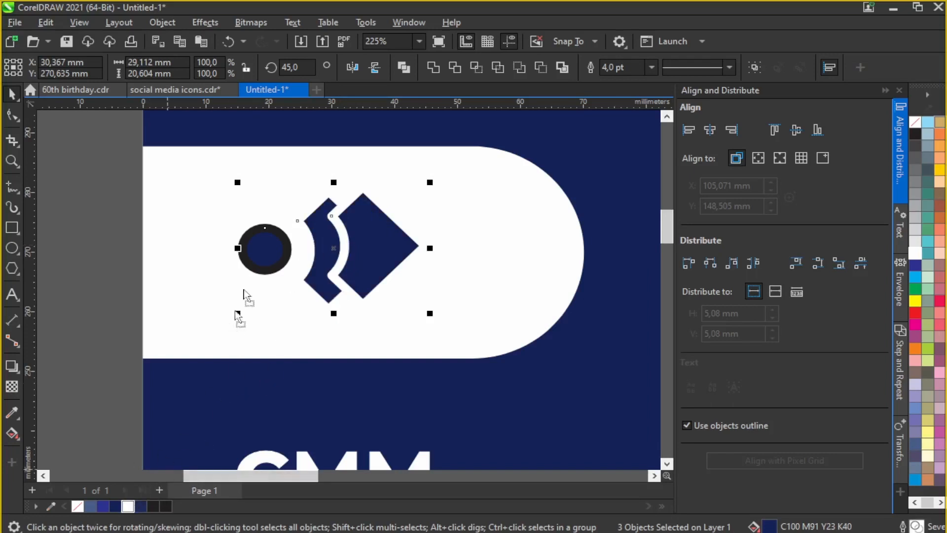
# Step: Remove the circle's outline and enlarge the circle to about 8 mm
pyautogui.click(251, 233)
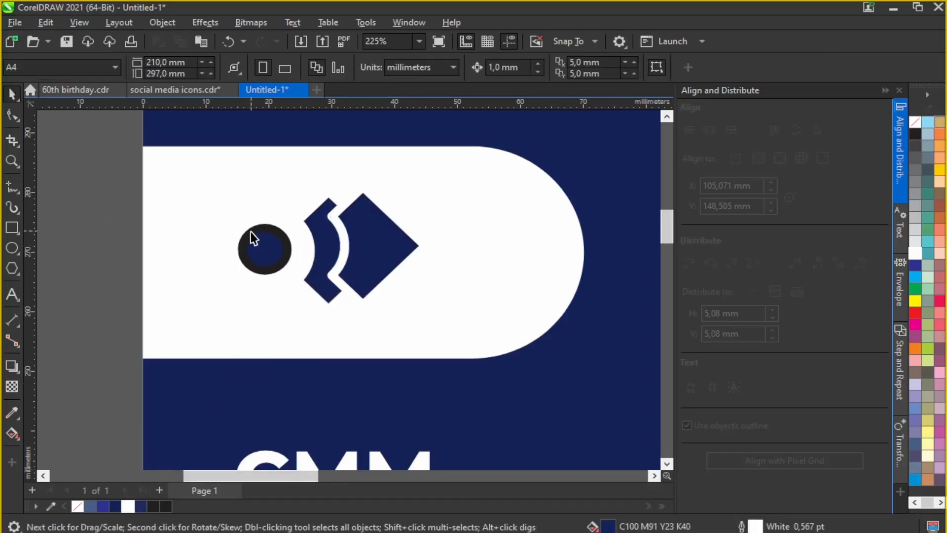
pyautogui.click(637, 67)
pyautogui.click(595, 78)
pyautogui.moveTo(292, 223); pyautogui.dragTo(295, 221)
pyautogui.press('Escape')
pyautogui.scroll(-1, 213, 205)
pyautogui.scroll(1, 305, 257)
# Step: Give the diamond a white 4 pt mitered outline and set the chevron's outline to None
pyautogui.click(279, 220)
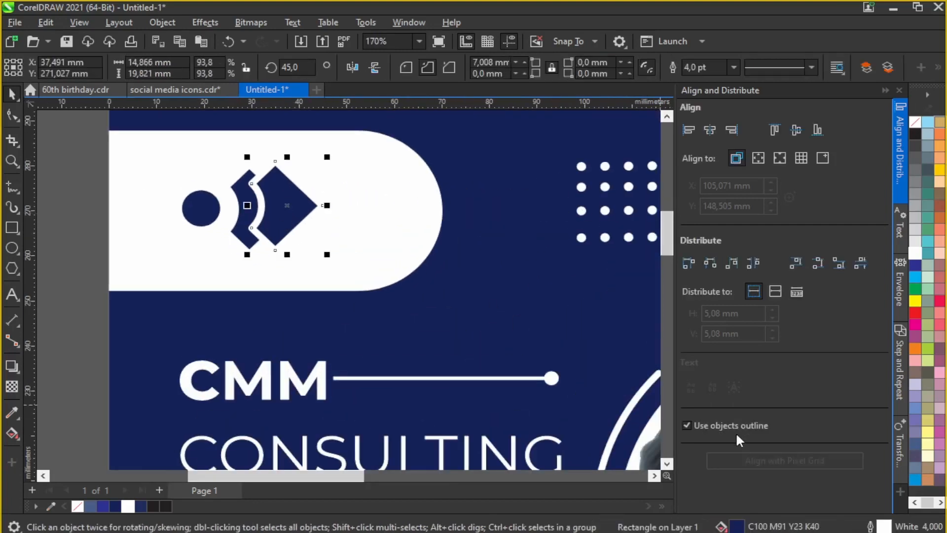
pyautogui.press('F12')
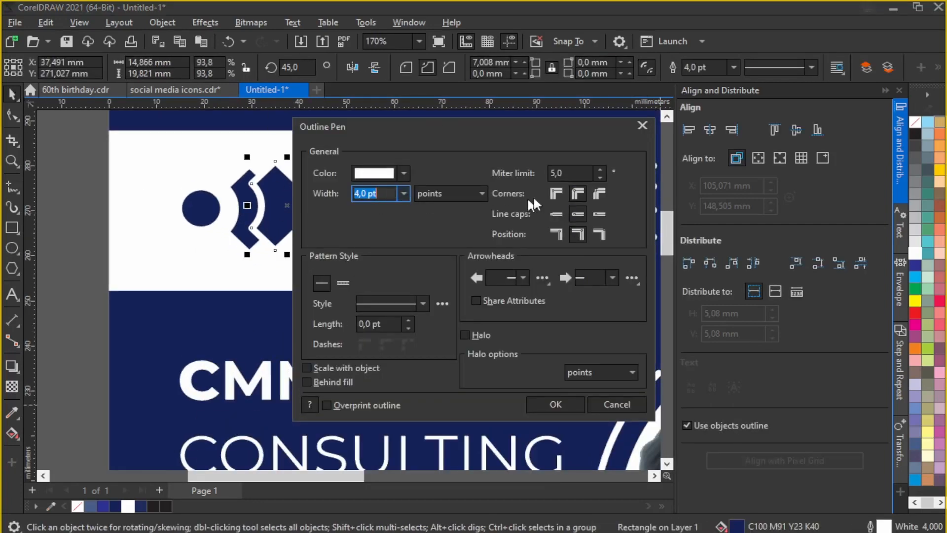
pyautogui.click(557, 195)
pyautogui.click(544, 406)
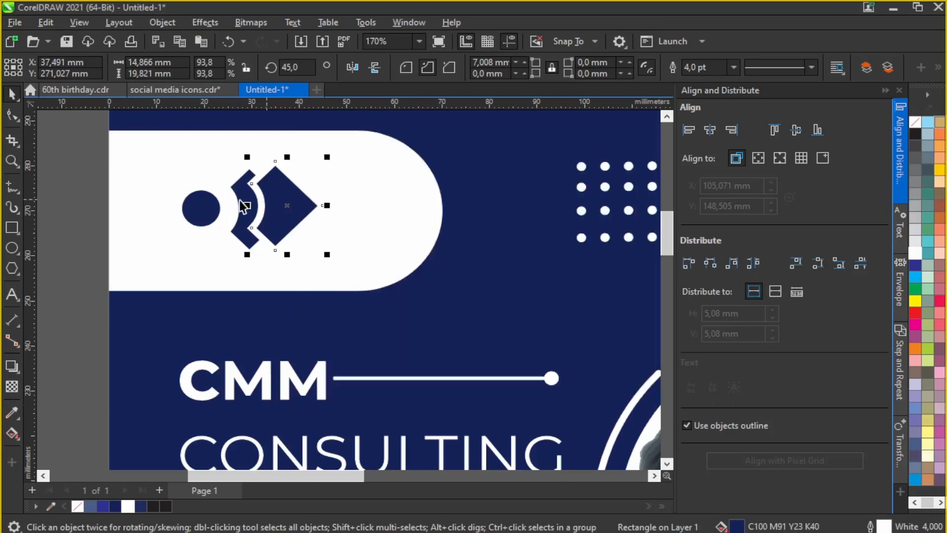
pyautogui.click(734, 68)
pyautogui.click(711, 83)
# Step: Narrow the white capsule band inside the page background's PowerClip to fit the logo
pyautogui.scroll(-1, 392, 221)
pyautogui.moveTo(193, 169); pyautogui.dragTo(368, 250)
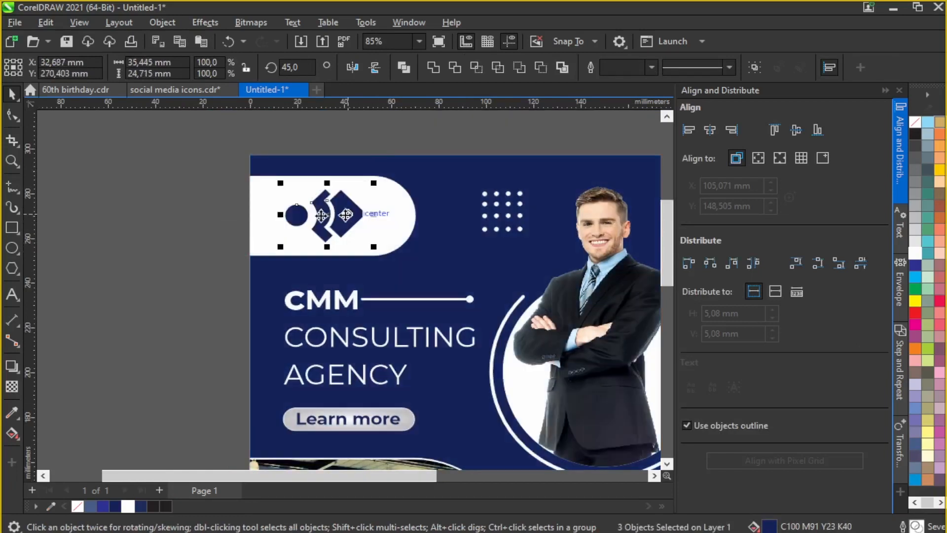
pyautogui.scroll(-1, 350, 174)
pyautogui.scroll(-1, 452, 237)
pyautogui.scroll(1, 458, 226)
pyautogui.click(457, 226)
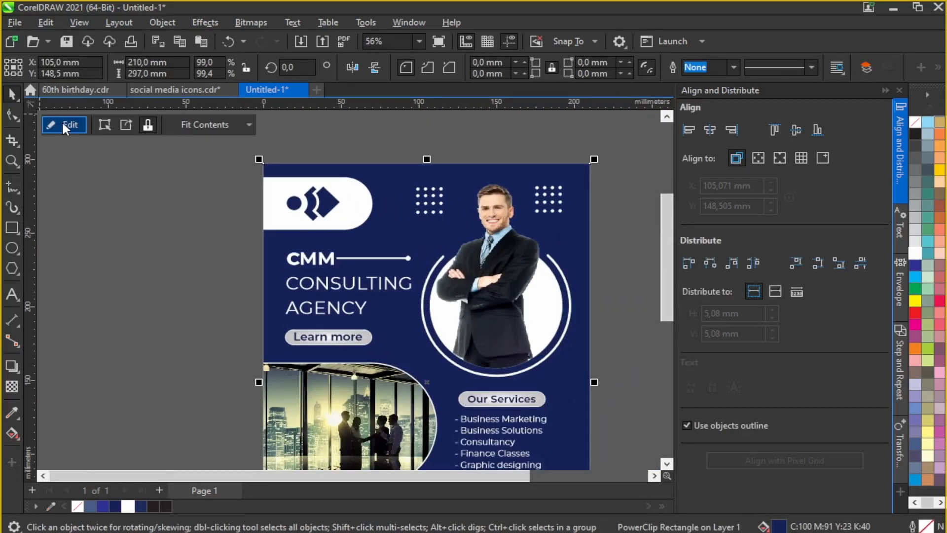
pyautogui.click(61, 123)
pyautogui.click(364, 201)
pyautogui.moveTo(376, 203); pyautogui.dragTo(367, 203)
pyautogui.click(81, 127)
pyautogui.press('Escape')
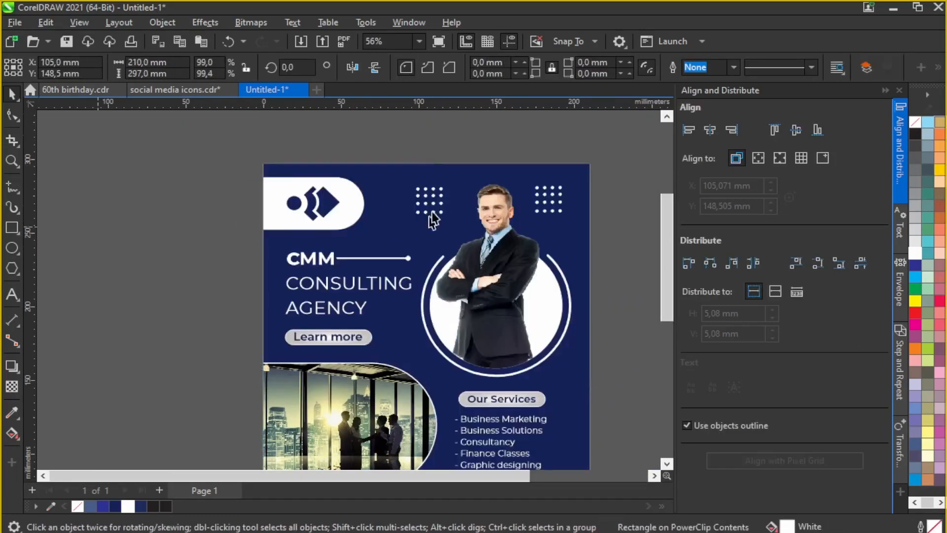
pyautogui.scroll(-1, 502, 235)
pyautogui.scroll(1, 526, 258)
pyautogui.scroll(-1, 472, 286)
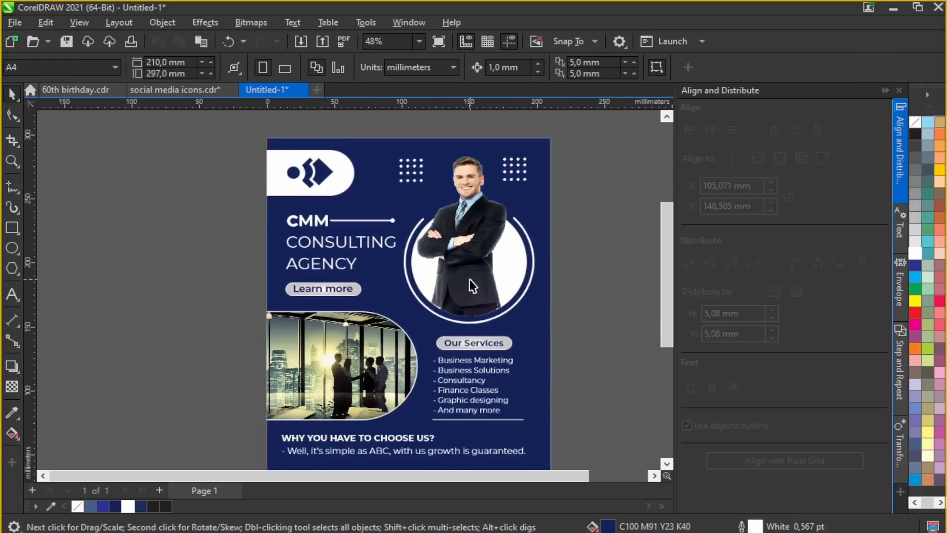
pyautogui.scroll(-1, 431, 212)
pyautogui.scroll(1, 425, 412)
pyautogui.scroll(-1, 440, 394)
pyautogui.scroll(1, 442, 384)
pyautogui.scroll(-1, 411, 308)
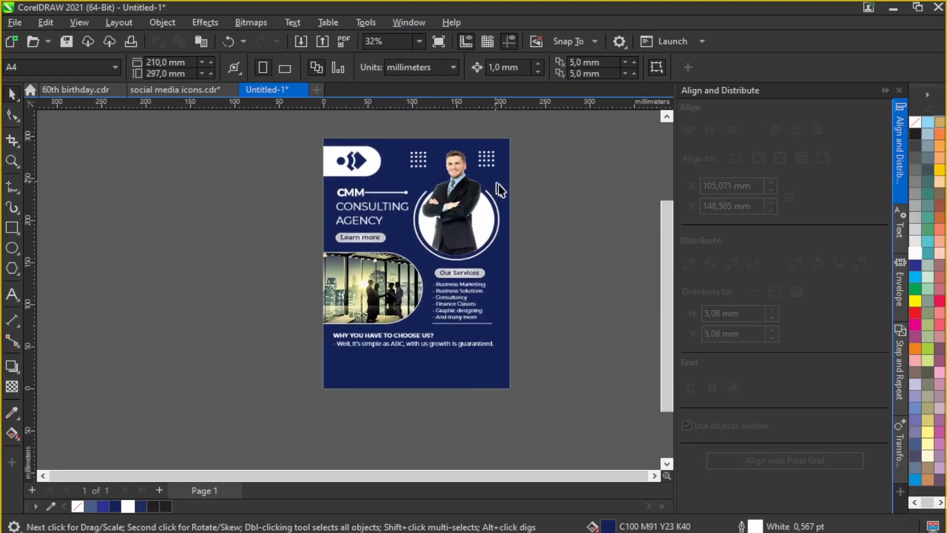
pyautogui.scroll(2, 555, 153)
# Step: Draw a large rectangle over the flyer and heavily round its two left corners
pyautogui.click(11, 228)
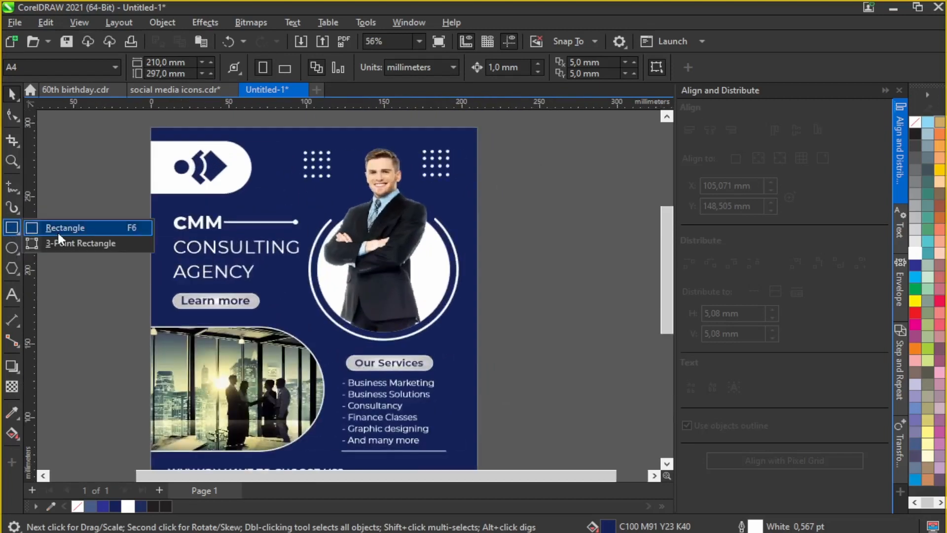
pyautogui.click(57, 227)
pyautogui.moveTo(329, 188)
pyautogui.mouseDown()
pyautogui.moveTo(439, 302)
pyautogui.moveTo(591, 314)
pyautogui.mouseUp()
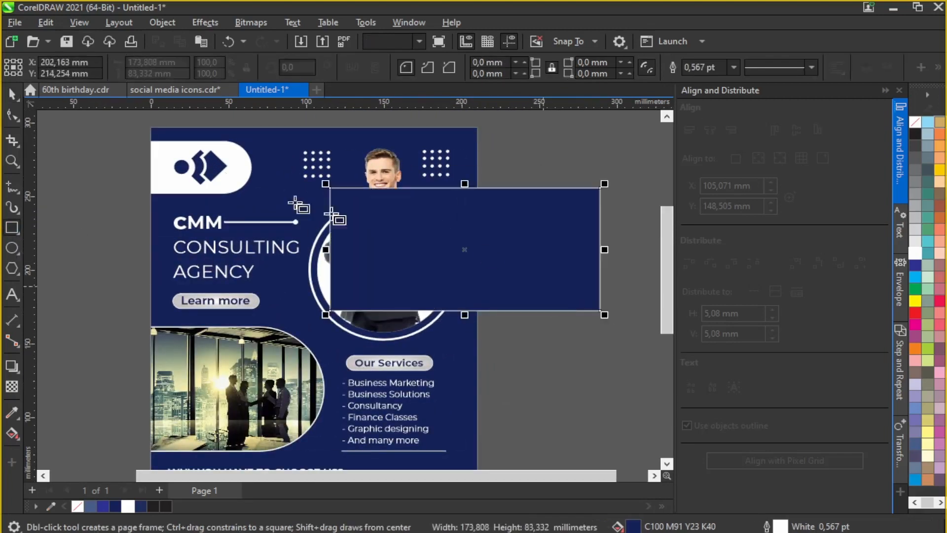
pyautogui.press('space')
pyautogui.moveTo(446, 245); pyautogui.dragTo(497, 264)
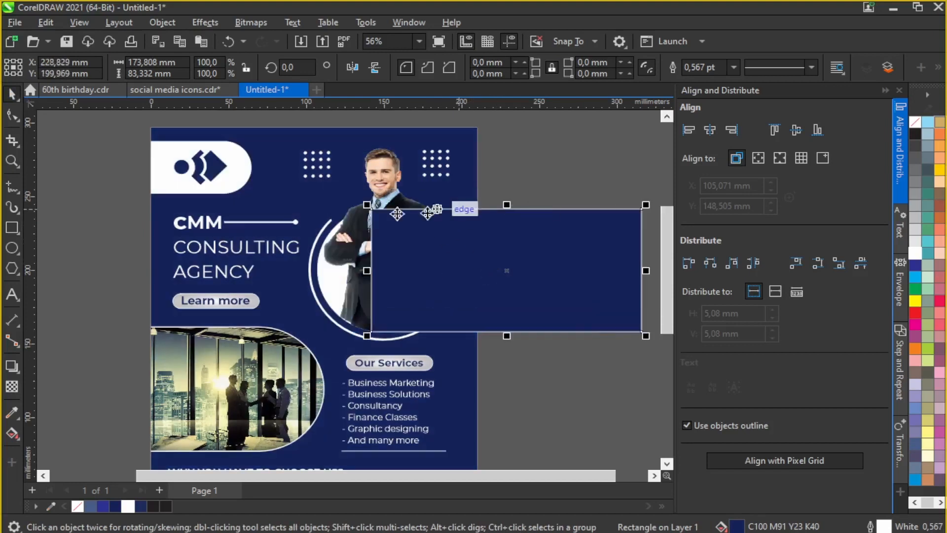
pyautogui.click(12, 116)
pyautogui.moveTo(372, 210); pyautogui.dragTo(438, 210)
pyautogui.moveTo(373, 332); pyautogui.dragTo(539, 294)
# Step: Remove the rectangle's fill, rotate it about 38°, and position and stretch it over the portrait
pyautogui.click(12, 93)
pyautogui.click(915, 122)
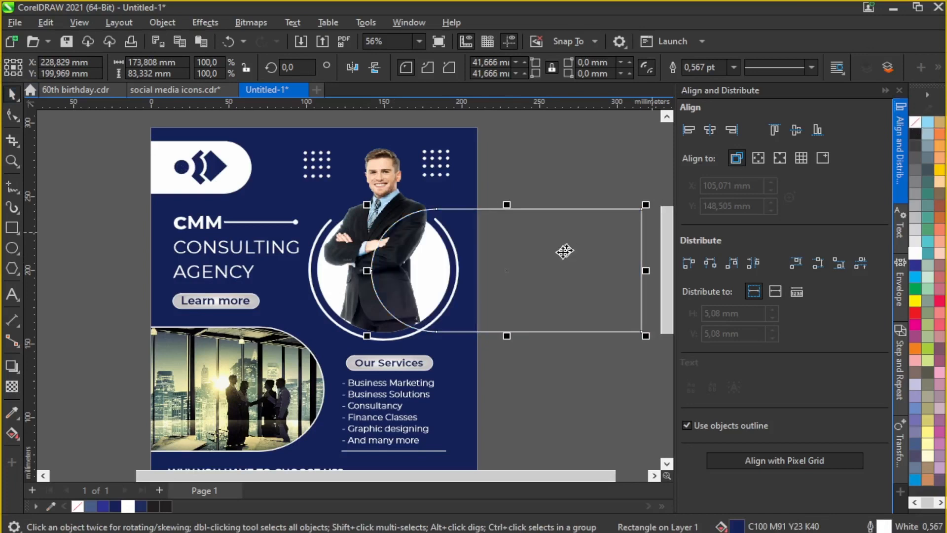
pyautogui.click(507, 270)
pyautogui.moveTo(644, 211); pyautogui.dragTo(553, 168)
pyautogui.press('Escape')
pyautogui.scroll(-1, 505, 257)
pyautogui.moveTo(559, 245); pyautogui.dragTo(514, 220)
pyautogui.scroll(3, 514, 220)
pyautogui.moveTo(439, 169); pyautogui.dragTo(439, 165)
pyautogui.scroll(-2, 419, 218)
pyautogui.scroll(2, 285, 363)
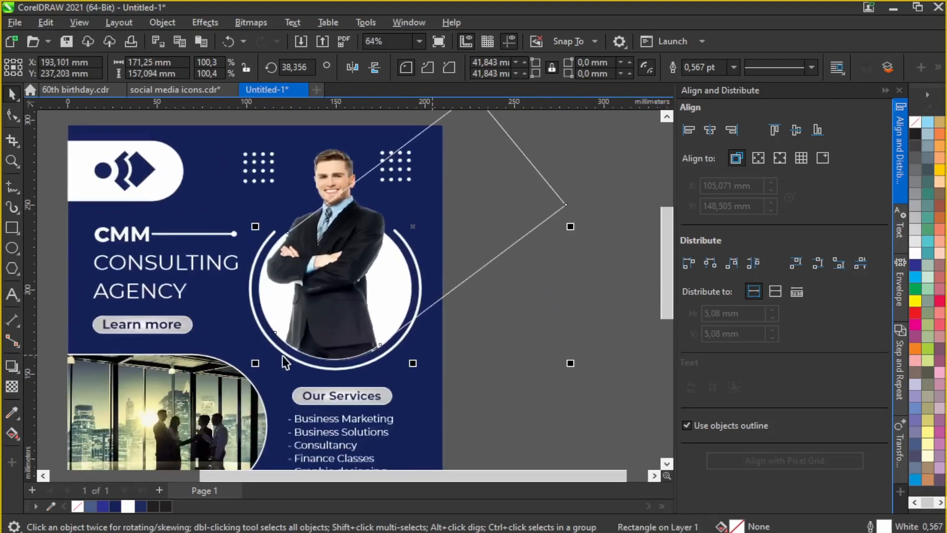
# Step: Fill the band darker navy C:92 M:82 Y:45 K:69 with no outline
pyautogui.click(114, 507)
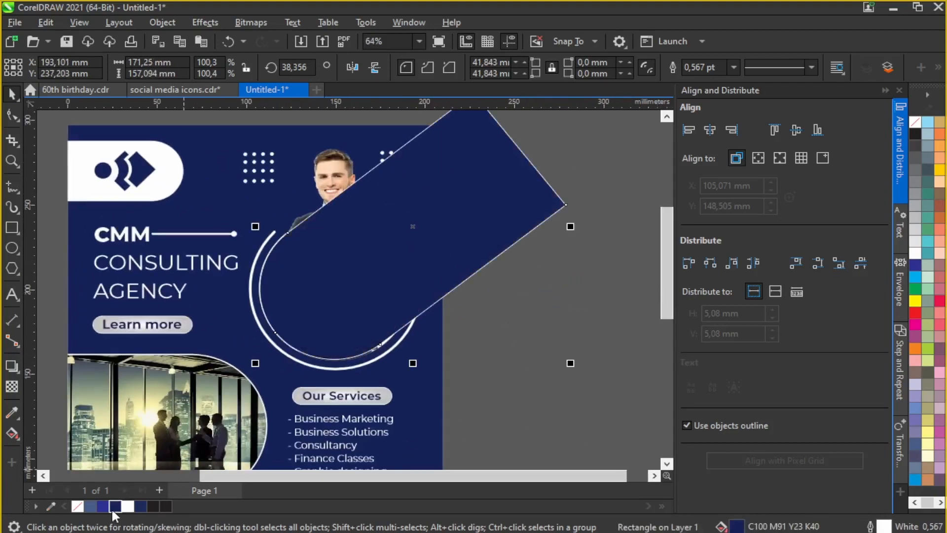
pyautogui.doubleClick(737, 527)
pyautogui.click(270, 148)
pyautogui.click(353, 291)
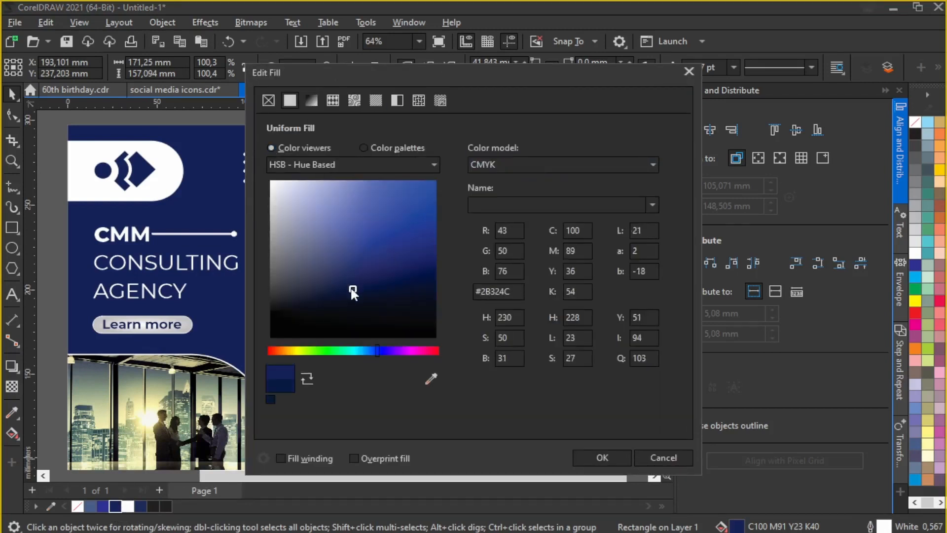
pyautogui.click(352, 295)
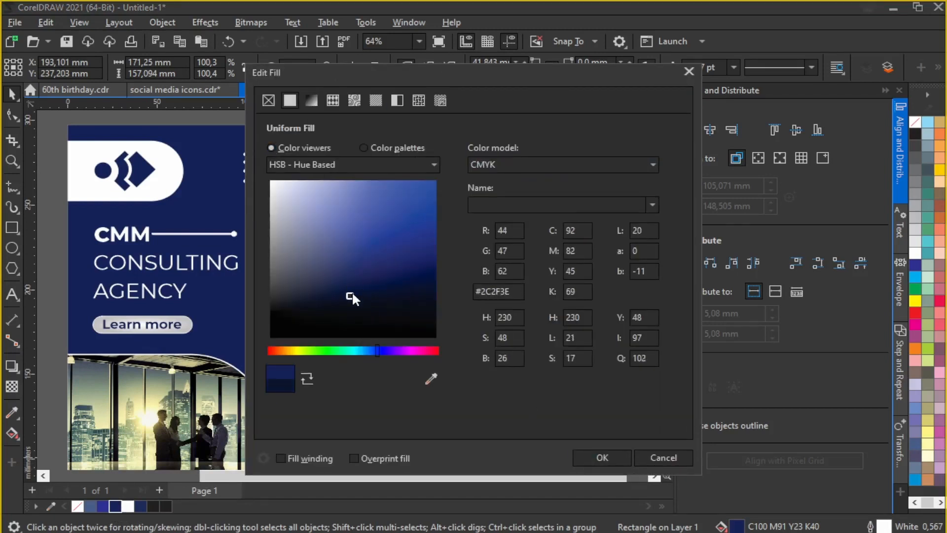
pyautogui.click(601, 459)
pyautogui.scroll(-1, 543, 232)
pyautogui.click(735, 67)
# Step: PowerClip the navy band inside the flyer background
pyautogui.rightClick(497, 196)
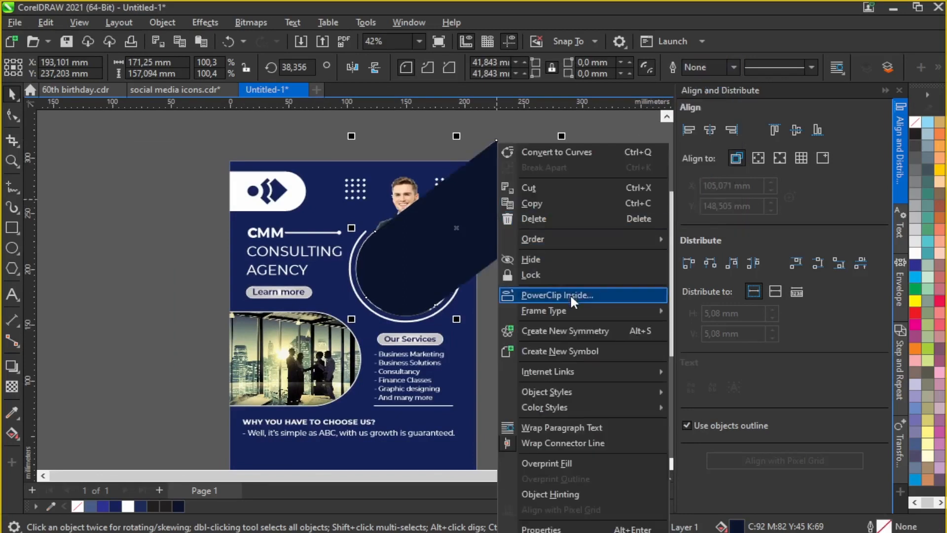
pyautogui.click(570, 294)
pyautogui.click(480, 315)
pyautogui.click(487, 316)
pyautogui.click(464, 314)
pyautogui.scroll(-1, 429, 270)
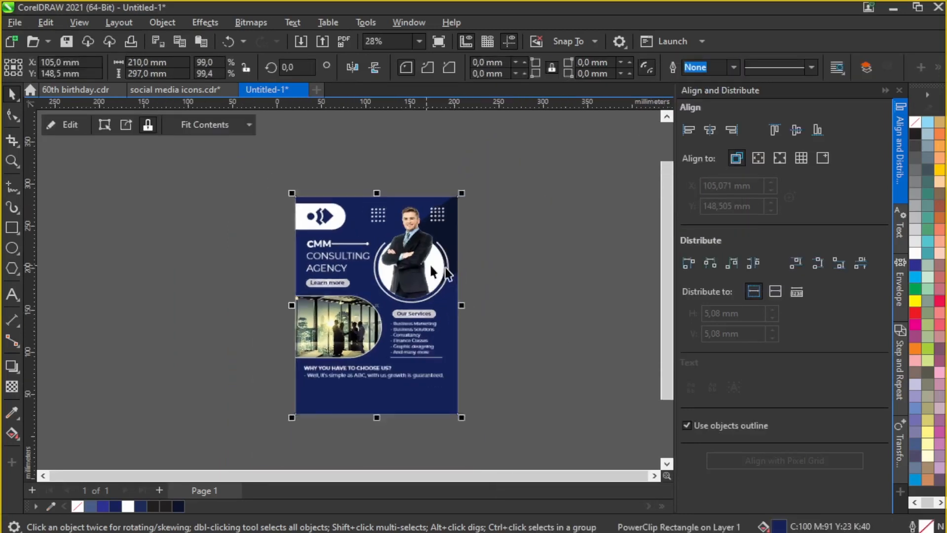
pyautogui.scroll(1, 426, 249)
# Step: Inside the PowerClip, enlarge the navy band slightly and give it transparency 10
pyautogui.click(67, 124)
pyautogui.scroll(3, 512, 207)
pyautogui.click(499, 232)
pyautogui.scroll(-2, 432, 246)
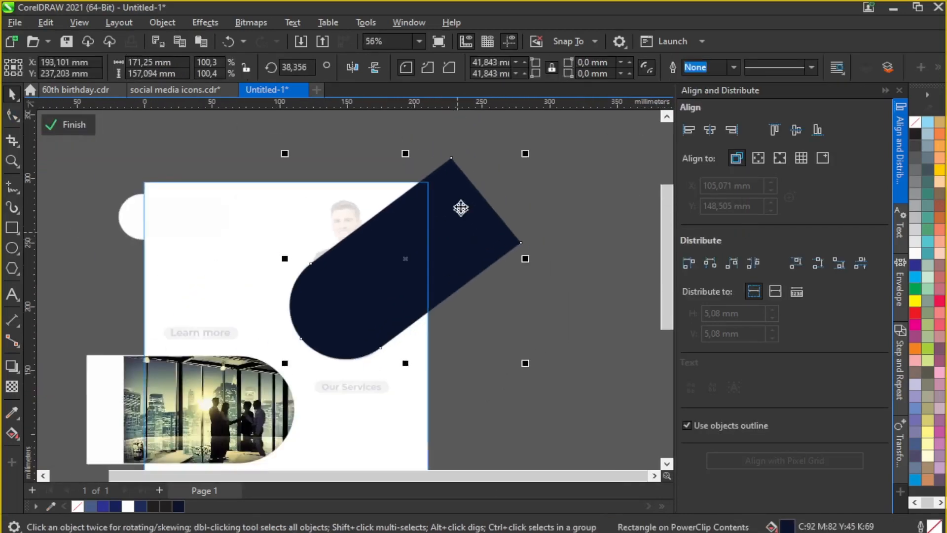
pyautogui.moveTo(524, 154); pyautogui.dragTo(530, 149)
pyautogui.click(12, 386)
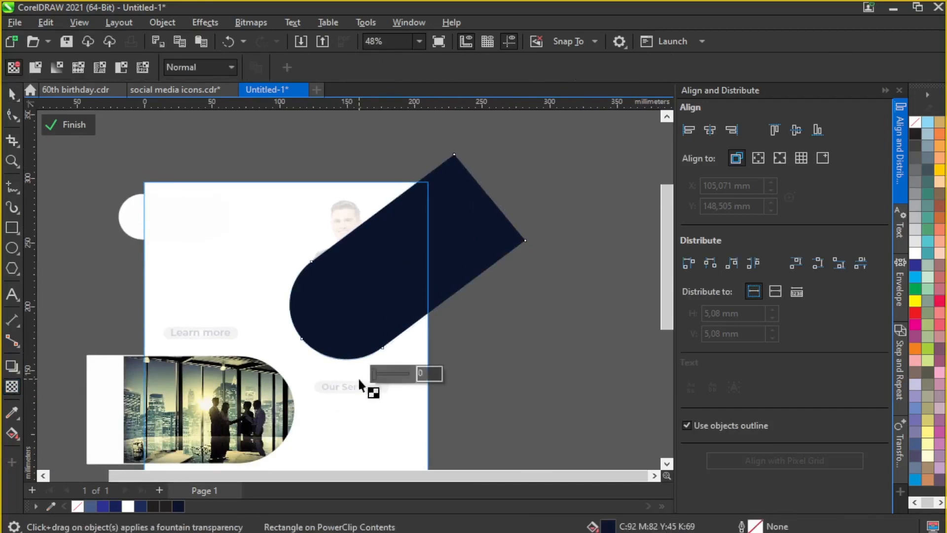
pyautogui.click(65, 124)
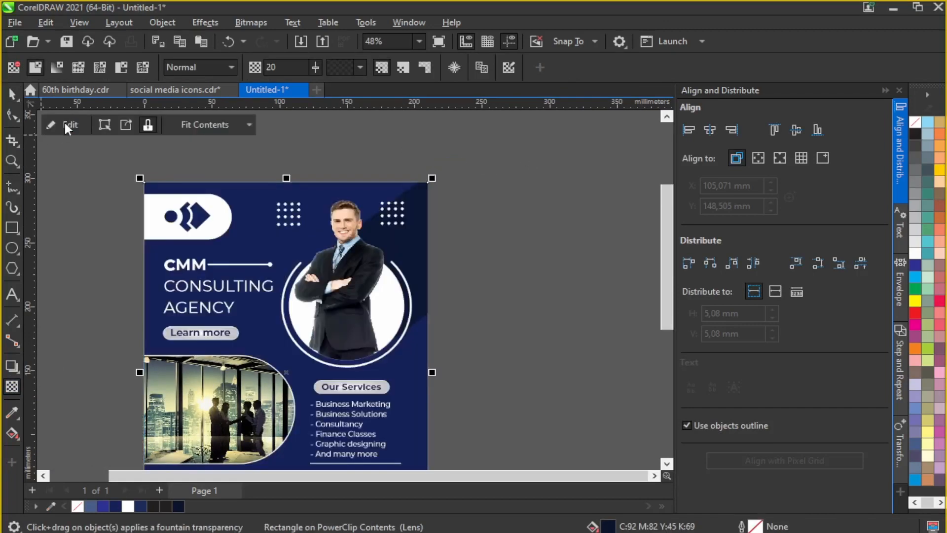
pyautogui.click(64, 124)
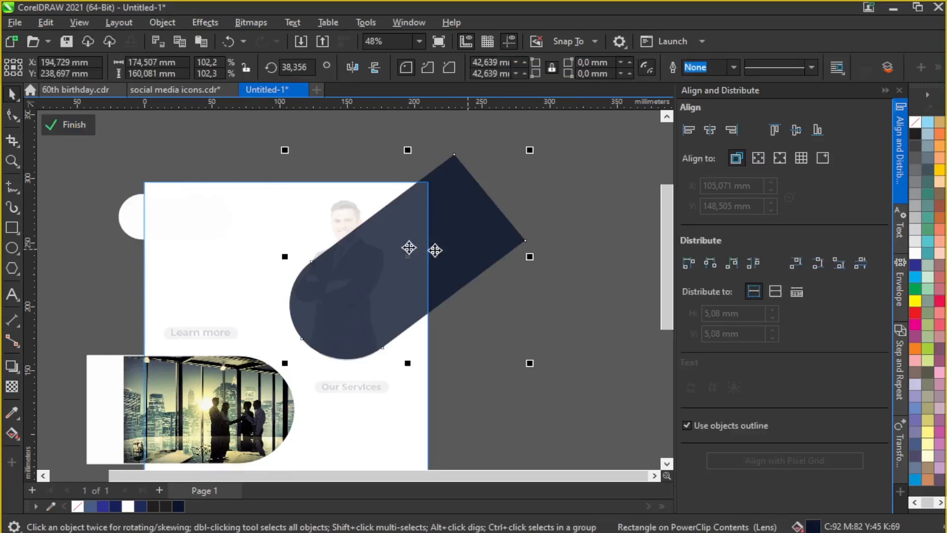
pyautogui.click(12, 386)
pyautogui.click(416, 374)
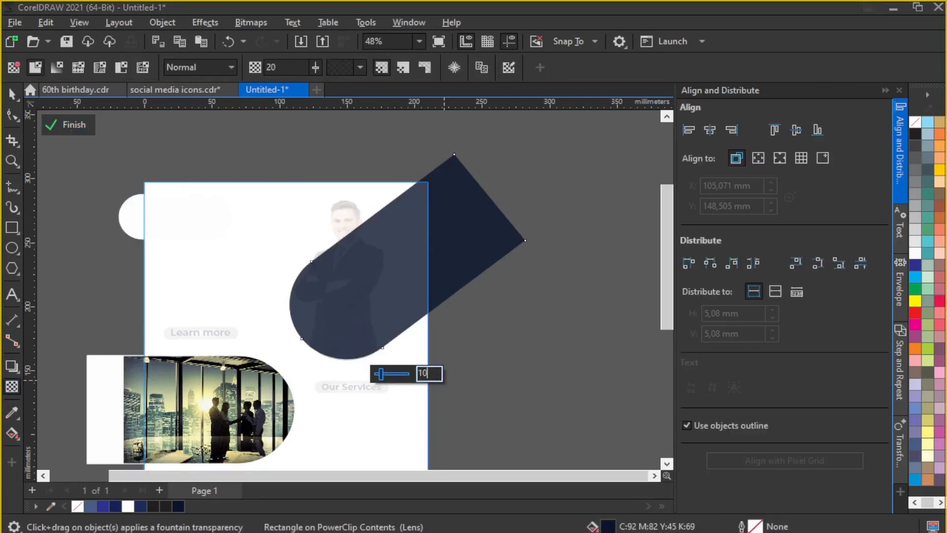
pyautogui.press('Return')
pyautogui.click(60, 128)
# Step: Place the navy band on top of the flyer and enlarge it to about 119%
pyautogui.click(487, 200)
pyautogui.scroll(-1, 486, 200)
pyautogui.scroll(1, 431, 243)
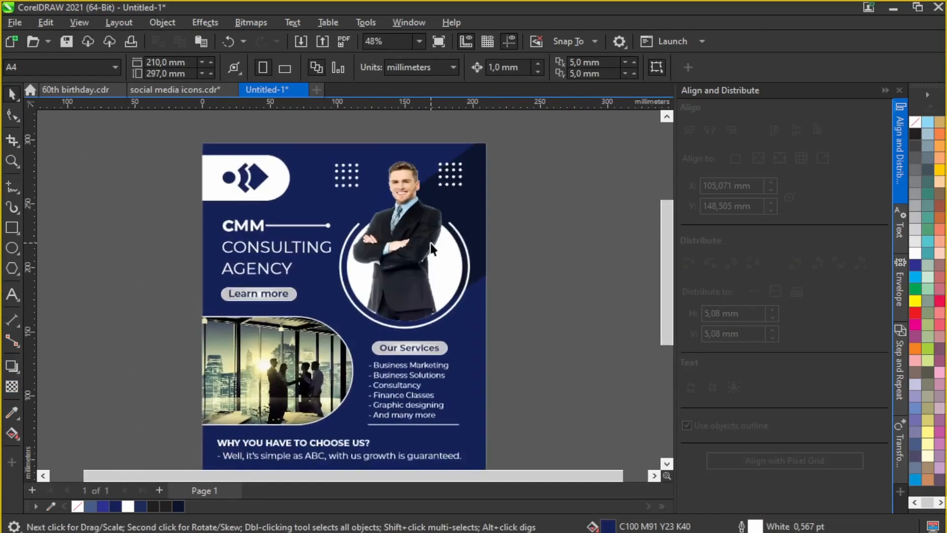
pyautogui.click(430, 243)
pyautogui.click(63, 123)
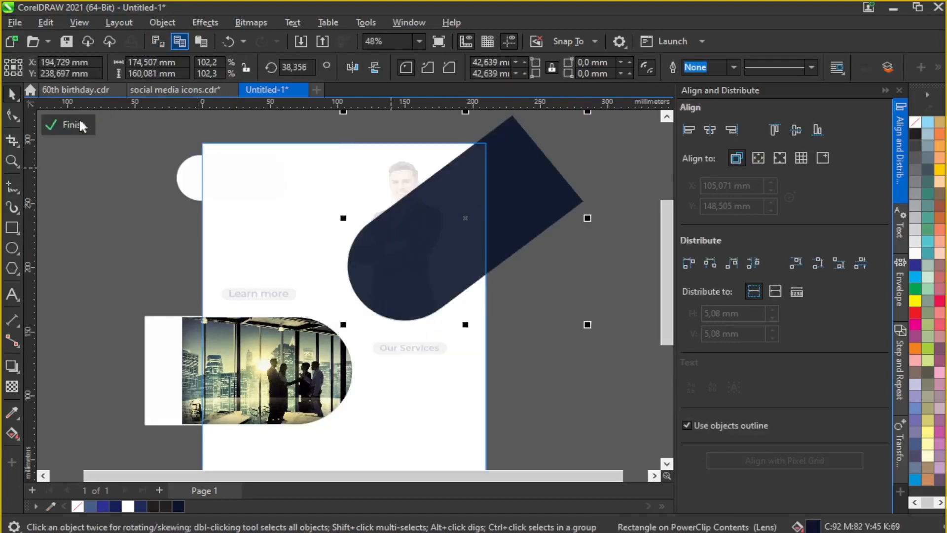
pyautogui.click(78, 122)
pyautogui.click(201, 42)
pyautogui.scroll(1, 498, 190)
pyautogui.scroll(-2, 457, 331)
pyautogui.moveTo(533, 214); pyautogui.dragTo(543, 208)
pyautogui.scroll(1, 461, 281)
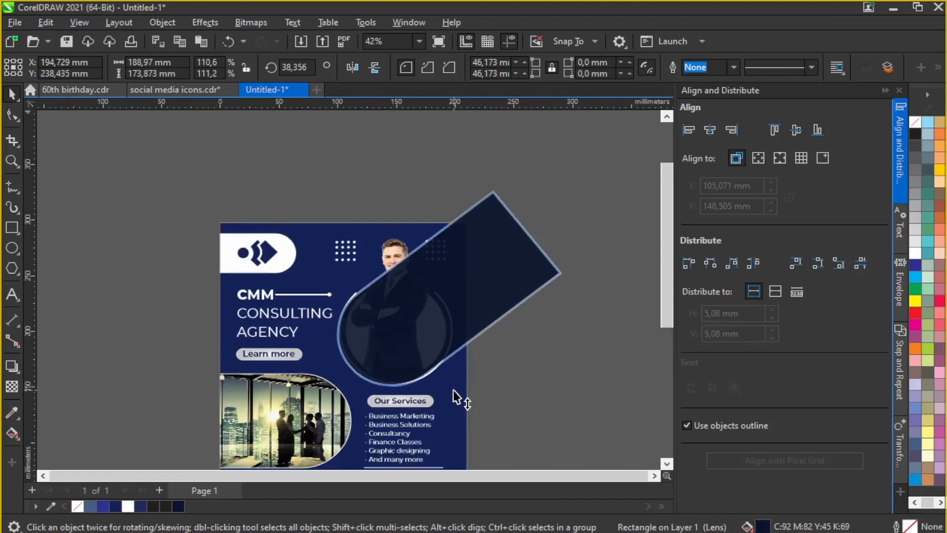
pyautogui.moveTo(566, 188); pyautogui.dragTo(538, 224)
pyautogui.scroll(2, 553, 237)
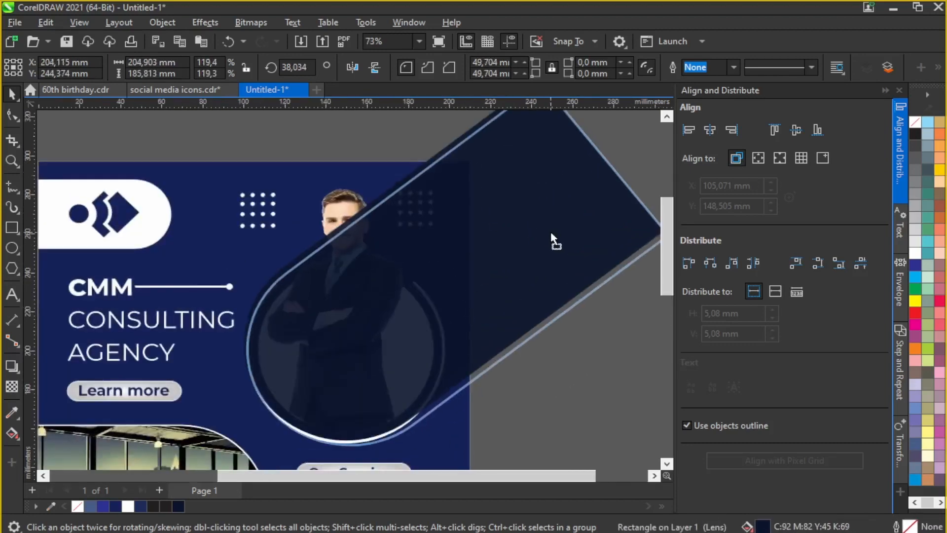
pyautogui.scroll(-2, 358, 214)
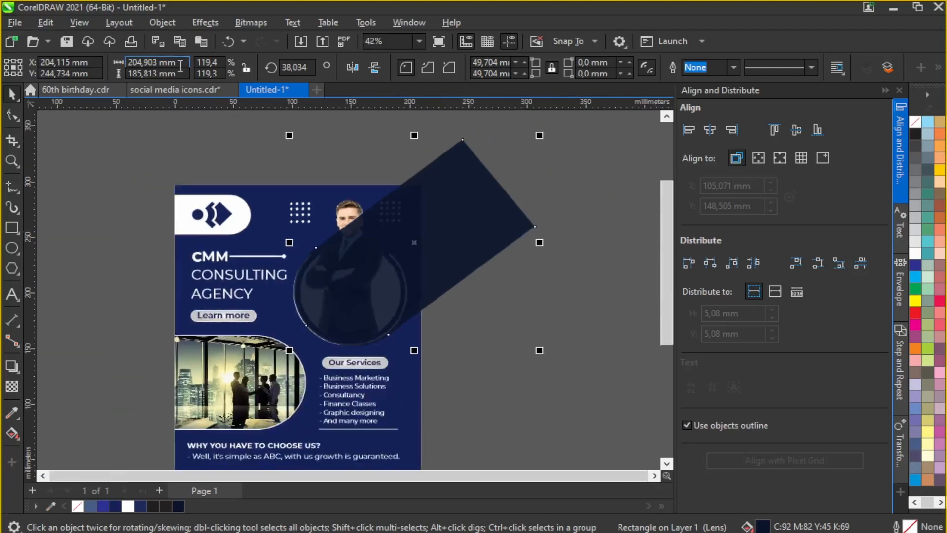
# Step: Move the enlarged navy band back inside the flyer background's PowerClip
pyautogui.click(158, 41)
pyautogui.click(356, 202)
pyautogui.click(52, 128)
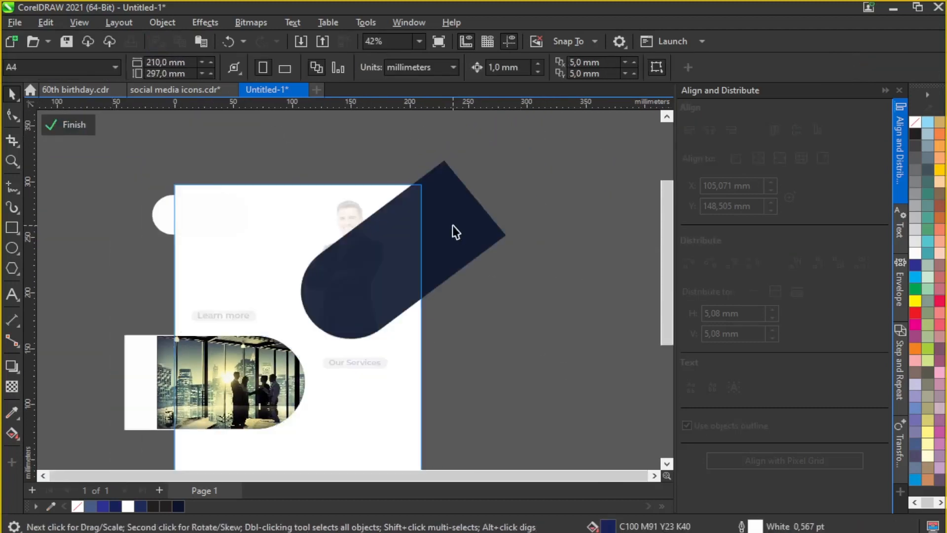
pyautogui.click(200, 41)
pyautogui.click(64, 124)
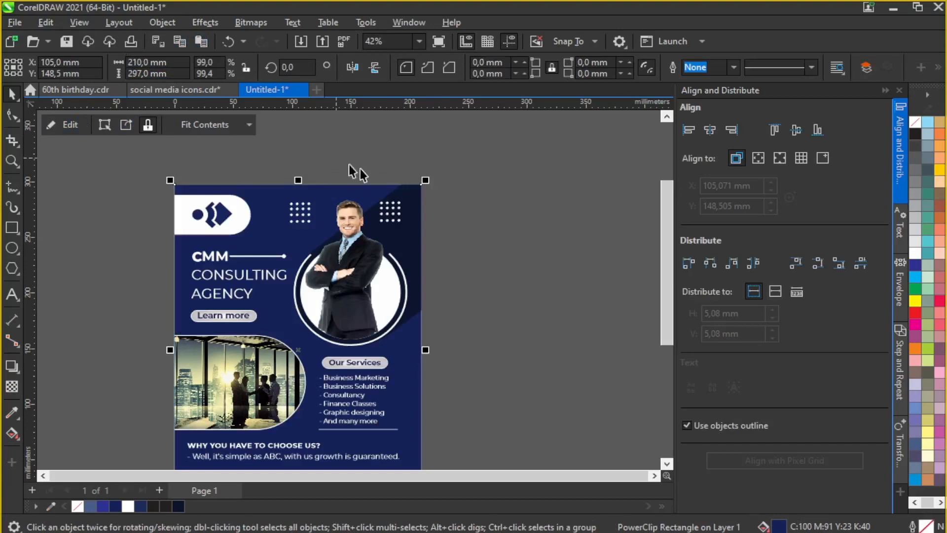
# Step: Shrink the right dot grid to about 94%
pyautogui.click(390, 217)
pyautogui.scroll(1, 389, 220)
pyautogui.moveTo(418, 178); pyautogui.dragTo(415, 182)
pyautogui.click(489, 210)
pyautogui.scroll(-1, 498, 209)
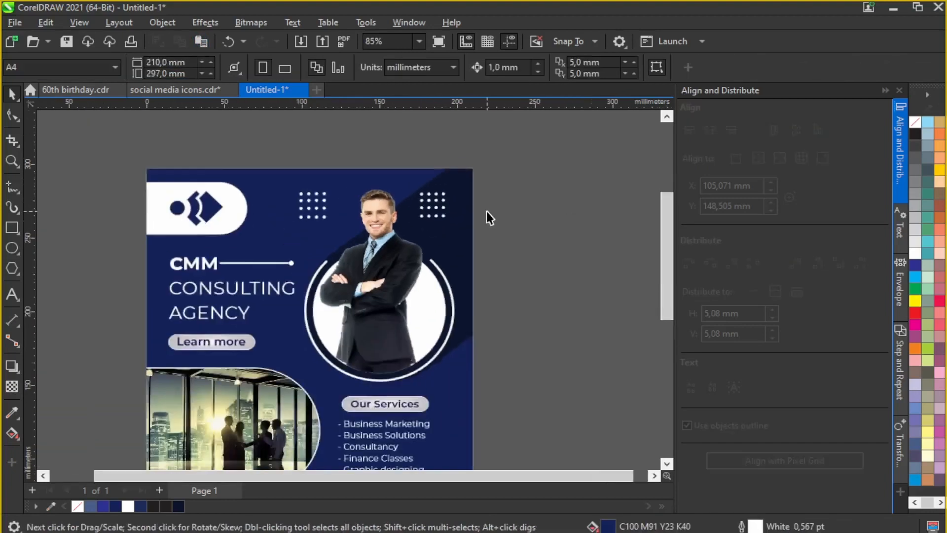
pyautogui.scroll(-2, 486, 211)
pyautogui.scroll(3, 476, 284)
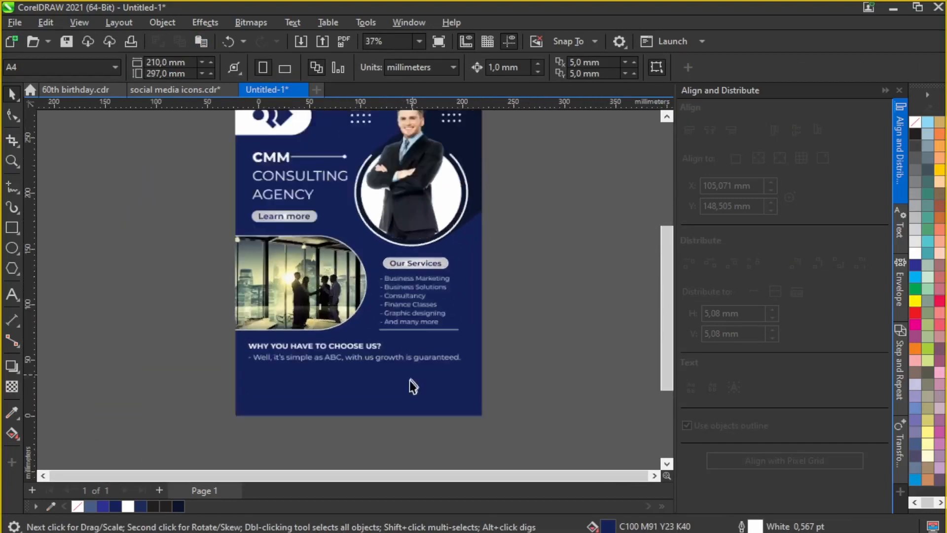
pyautogui.scroll(2, 409, 380)
pyautogui.scroll(-2, 389, 374)
pyautogui.scroll(2, 378, 374)
pyautogui.scroll(-2, 330, 402)
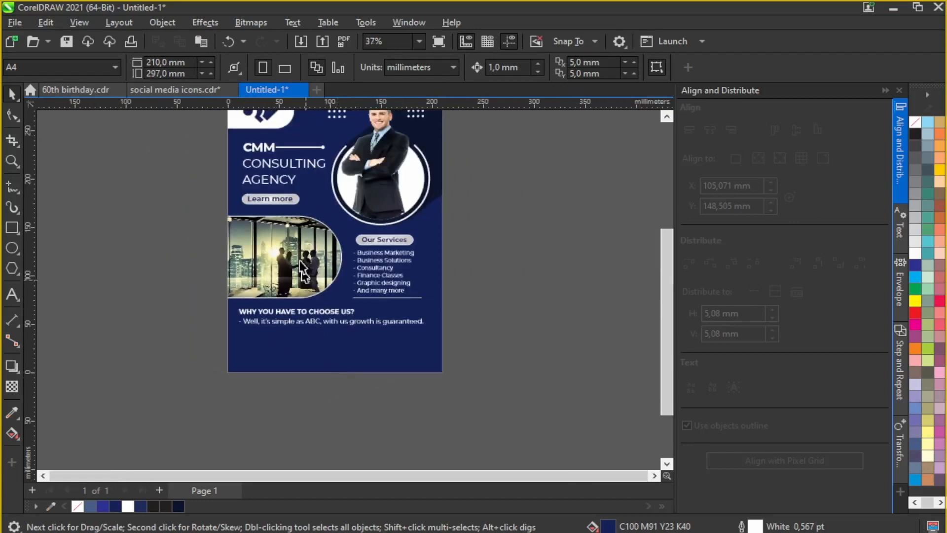
# Step: Move the white rounded rectangle to the flyer's bottom edge and widen it to the right
pyautogui.scroll(-1, 303, 270)
pyautogui.click(244, 149)
pyautogui.click(52, 124)
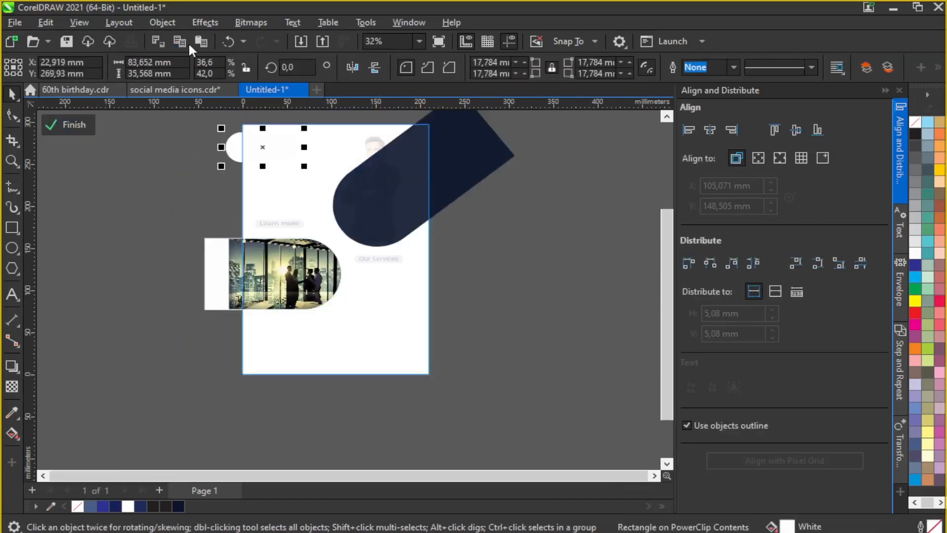
pyautogui.click(70, 125)
pyautogui.click(263, 147)
pyautogui.moveTo(263, 147); pyautogui.dragTo(362, 353)
pyautogui.scroll(5, 378, 399)
pyautogui.moveTo(372, 311); pyautogui.dragTo(394, 316)
pyautogui.scroll(2, 387, 307)
# Step: Square the bar's top-right and bottom-right corners, then shift and shorten it from the left
pyautogui.click(15, 116)
pyautogui.moveTo(543, 269); pyautogui.dragTo(585, 268)
pyautogui.moveTo(548, 347); pyautogui.dragTo(631, 353)
pyautogui.click(14, 95)
pyautogui.moveTo(564, 312); pyautogui.dragTo(491, 310)
pyautogui.scroll(-2, 491, 311)
pyautogui.moveTo(227, 308); pyautogui.dragTo(277, 323)
# Step: Copy the Our Services pill onto the bar's left end and enlarge it slightly
pyautogui.scroll(3, 235, 342)
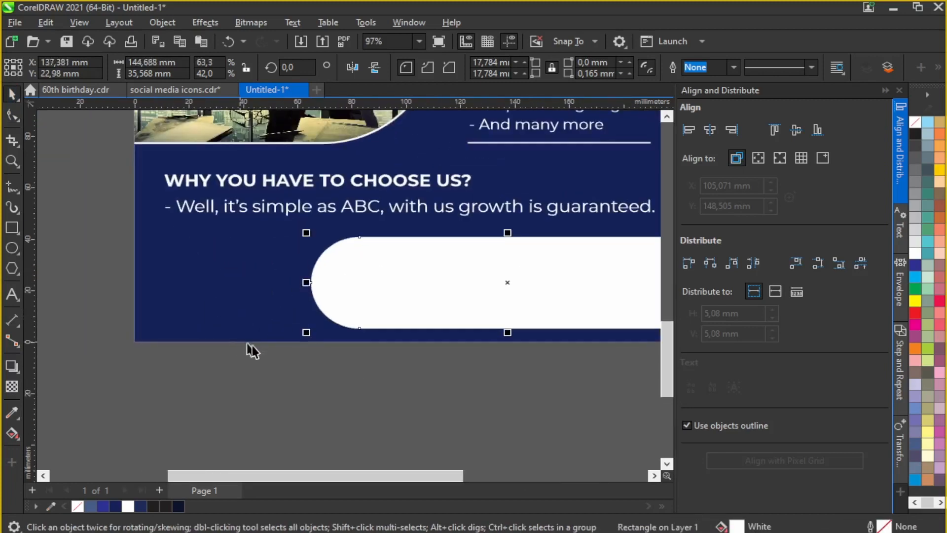
pyautogui.scroll(-3, 374, 355)
pyautogui.moveTo(557, 134); pyautogui.dragTo(425, 163)
pyautogui.click(179, 41)
pyautogui.click(202, 41)
pyautogui.moveTo(476, 146); pyautogui.dragTo(308, 318)
pyautogui.scroll(4, 318, 344)
pyautogui.moveTo(186, 271); pyautogui.dragTo(173, 271)
pyautogui.moveTo(395, 291); pyautogui.dragTo(406, 298)
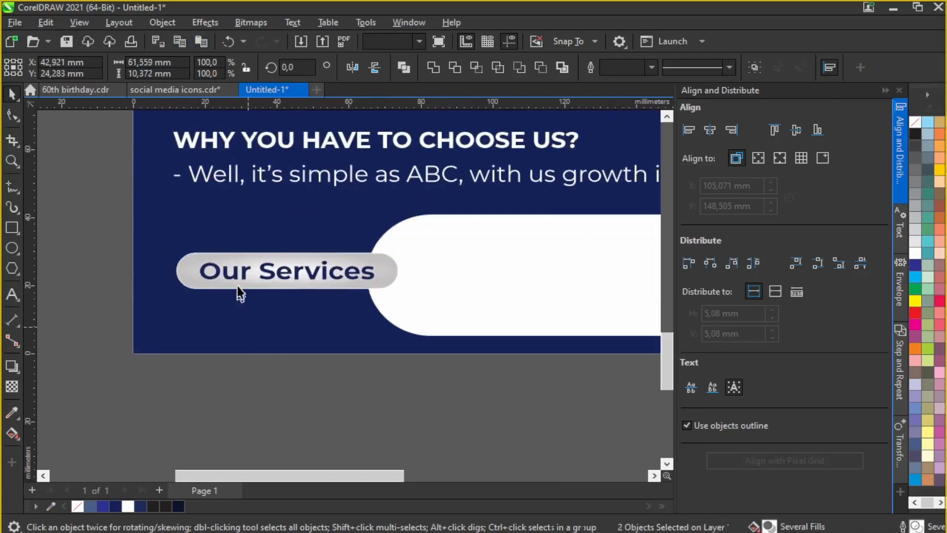
# Step: Change the copied pill's text to 'Contact us now!' and shrink it to fit the pill
pyautogui.click(237, 277)
pyautogui.click(12, 294)
pyautogui.hotkey('ctrl', 'a')
pyautogui.write('Con')
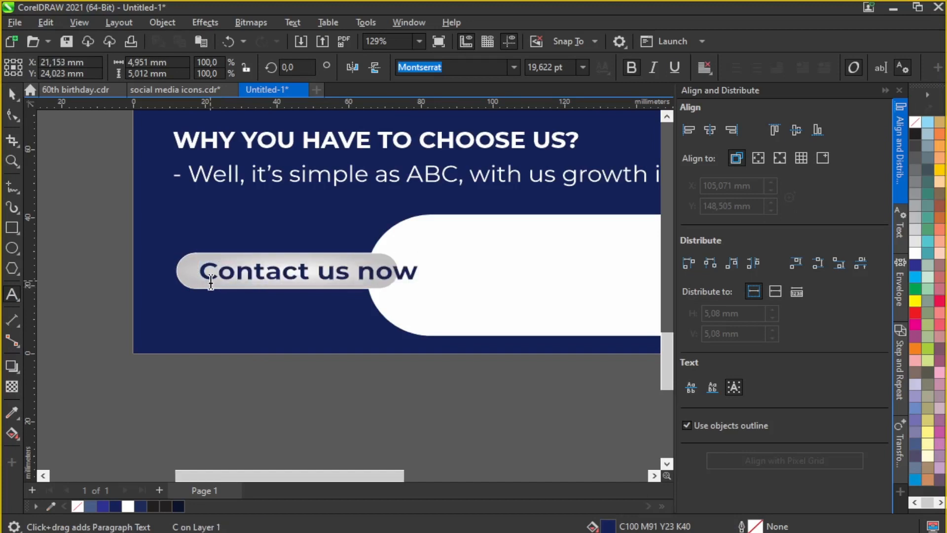
pyautogui.write('tact us now!')
pyautogui.moveTo(431, 286); pyautogui.dragTo(398, 280)
pyautogui.click(12, 94)
pyautogui.moveTo(306, 274); pyautogui.dragTo(295, 274)
pyautogui.click(292, 389)
# Step: Copy the contact icon column from social media icons.cdr and paste it into the flyer document
pyautogui.scroll(-5, 295, 385)
pyautogui.scroll(1, 381, 374)
pyautogui.scroll(-1, 375, 355)
pyautogui.scroll(2, 346, 316)
pyautogui.scroll(-2, 318, 286)
pyautogui.click(174, 89)
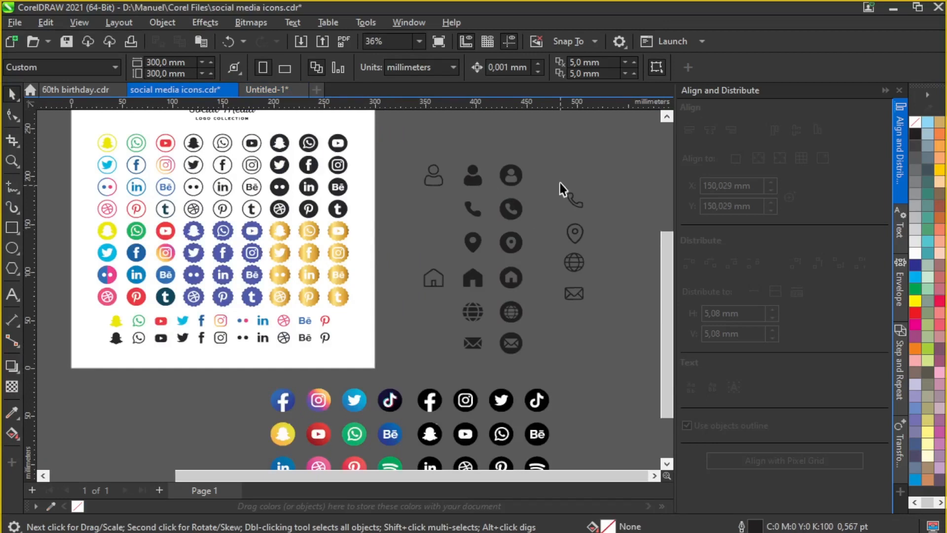
pyautogui.moveTo(560, 183); pyautogui.dragTo(594, 308)
pyautogui.click(180, 41)
pyautogui.click(275, 89)
pyautogui.click(200, 41)
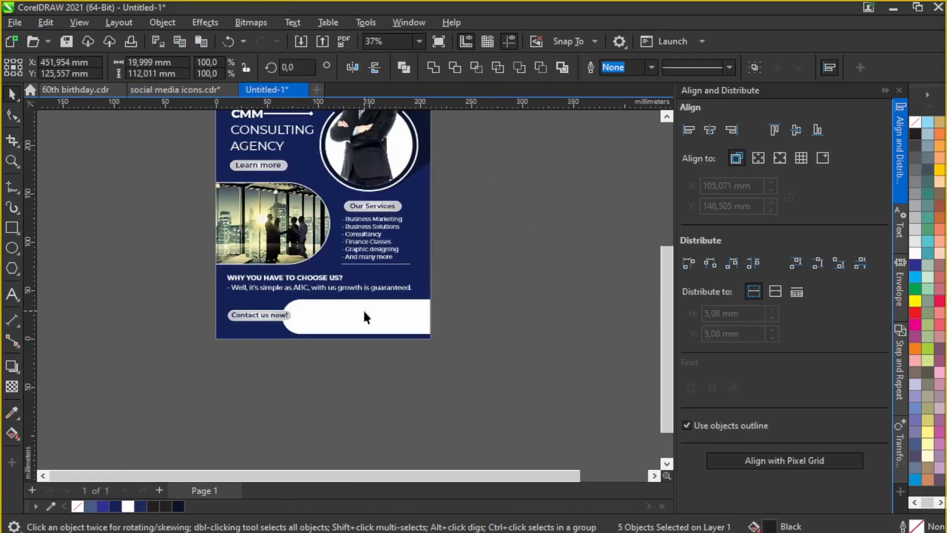
# Step: Position the icons just below the flyer, with the phone and envelope icons side by side
pyautogui.scroll(-1, 365, 311)
pyautogui.moveTo(559, 224); pyautogui.dragTo(508, 310)
pyautogui.moveTo(520, 257); pyautogui.dragTo(399, 359)
pyautogui.scroll(5, 408, 298)
pyautogui.click(421, 286)
pyautogui.scroll(-1, 424, 355)
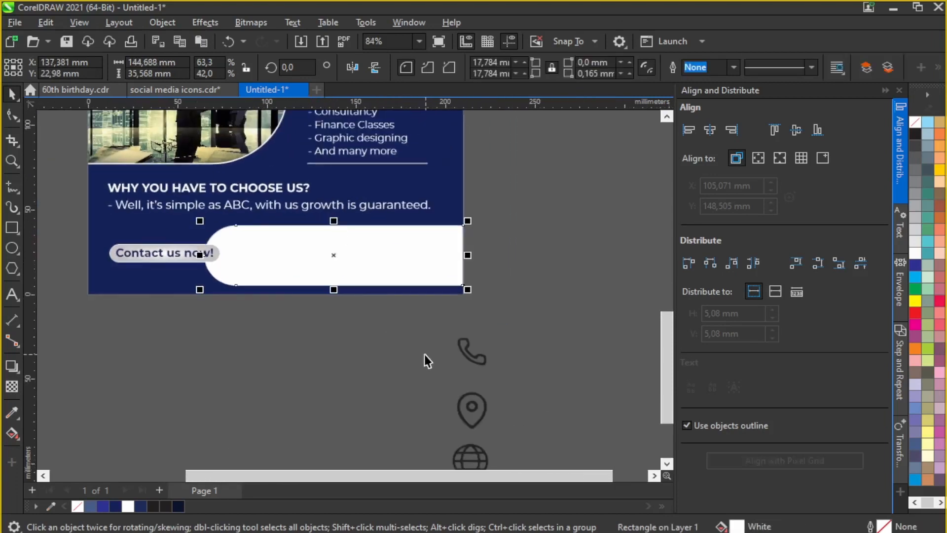
pyautogui.click(471, 351)
pyautogui.scroll(-1, 498, 279)
pyautogui.moveTo(479, 333); pyautogui.dragTo(337, 325)
pyautogui.click(471, 453)
pyautogui.moveTo(471, 454); pyautogui.dragTo(422, 321)
pyautogui.scroll(1, 362, 319)
# Step: Add a text line with the phone number and e-mail address, placed below the flyer
pyautogui.press('F8')
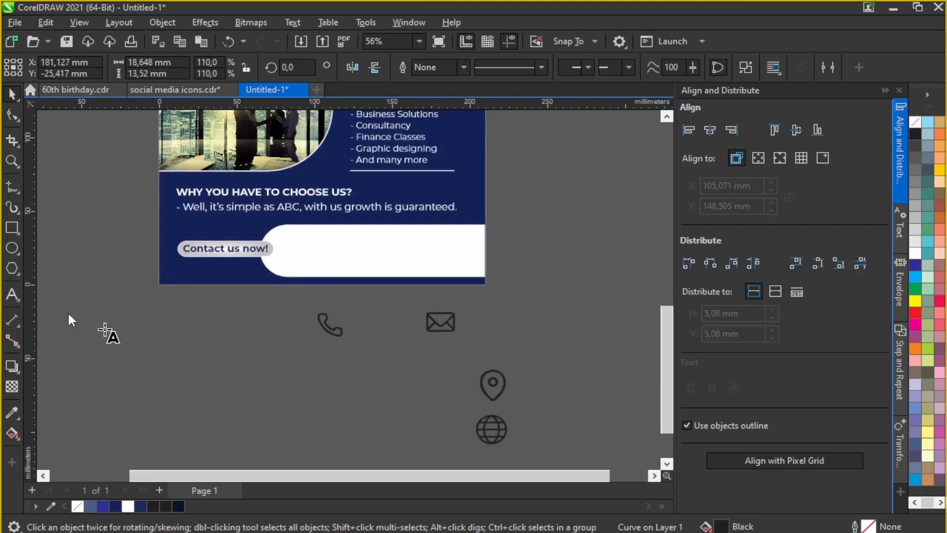
pyautogui.click(300, 359)
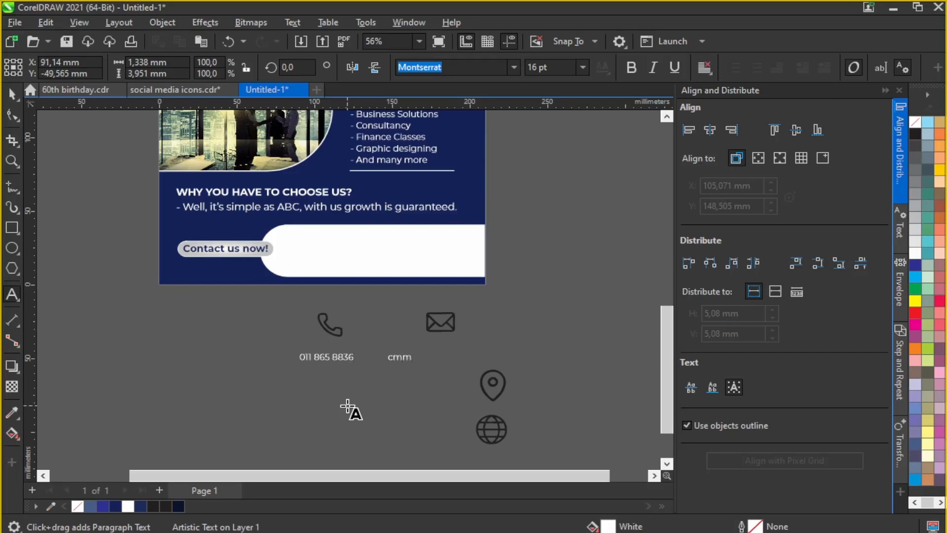
pyautogui.write('@')
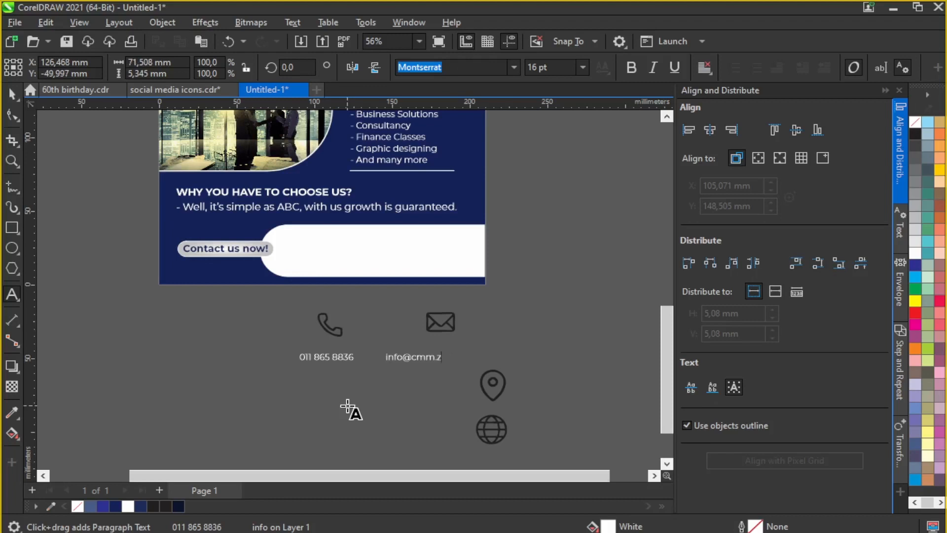
pyautogui.moveTo(379, 358); pyautogui.dragTo(401, 260)
# Step: Make both contact texts navy and bold
pyautogui.click(13, 94)
pyautogui.click(118, 506)
pyautogui.scroll(2, 448, 245)
pyautogui.click(630, 68)
pyautogui.scroll(-2, 416, 291)
pyautogui.scroll(3, 417, 296)
# Step: Remove extra spaces between the phone number and e-mail, shifting the contact text slightly right
pyautogui.click(12, 294)
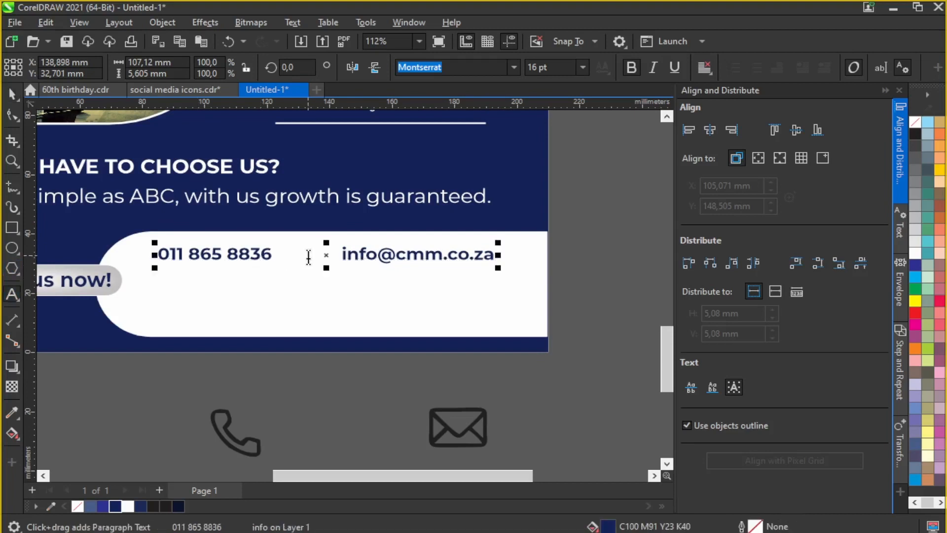
pyautogui.click(307, 257)
pyautogui.press('BackSpace')
pyautogui.press('BackSpace')
pyautogui.press('BackSpace')
pyautogui.moveTo(320, 254); pyautogui.dragTo(330, 255)
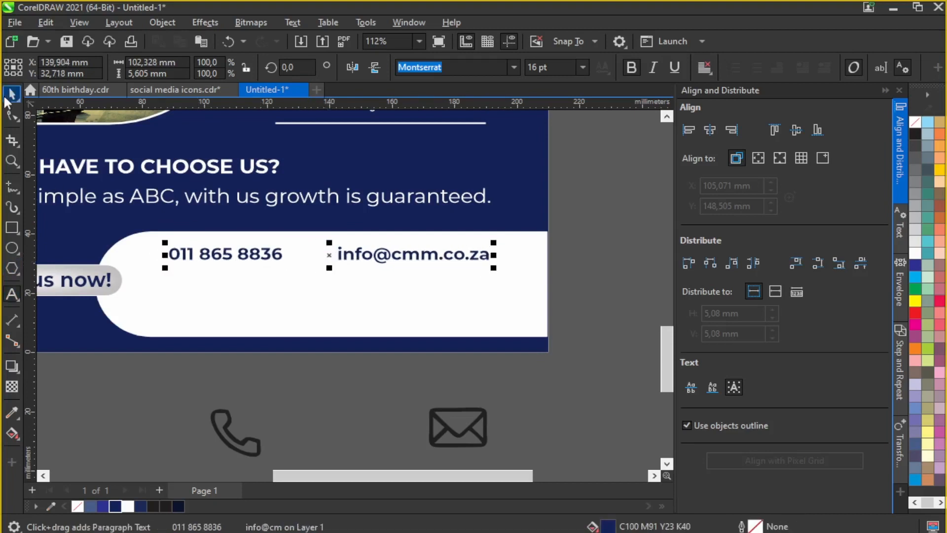
pyautogui.click(12, 94)
# Step: Resize the contact icons to match the height of the contact text
pyautogui.click(256, 457)
pyautogui.scroll(-2, 318, 318)
pyautogui.scroll(-4, 317, 318)
pyautogui.moveTo(289, 308); pyautogui.dragTo(352, 380)
pyautogui.scroll(4, 311, 308)
pyautogui.moveTo(401, 319); pyautogui.dragTo(436, 296)
pyautogui.scroll(3, 277, 271)
pyautogui.click(280, 322)
# Step: Place a dark navy phone icon beside the phone number and the envelope before the e-mail
pyautogui.moveTo(333, 342); pyautogui.dragTo(237, 173)
pyautogui.scroll(3, 237, 172)
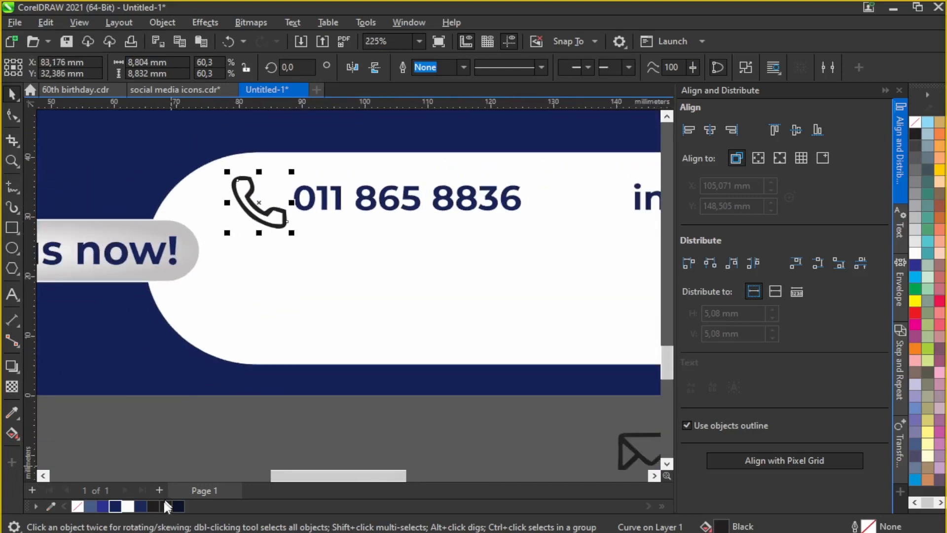
pyautogui.click(179, 505)
pyautogui.click(212, 419)
pyautogui.scroll(-2, 215, 368)
pyautogui.click(264, 267)
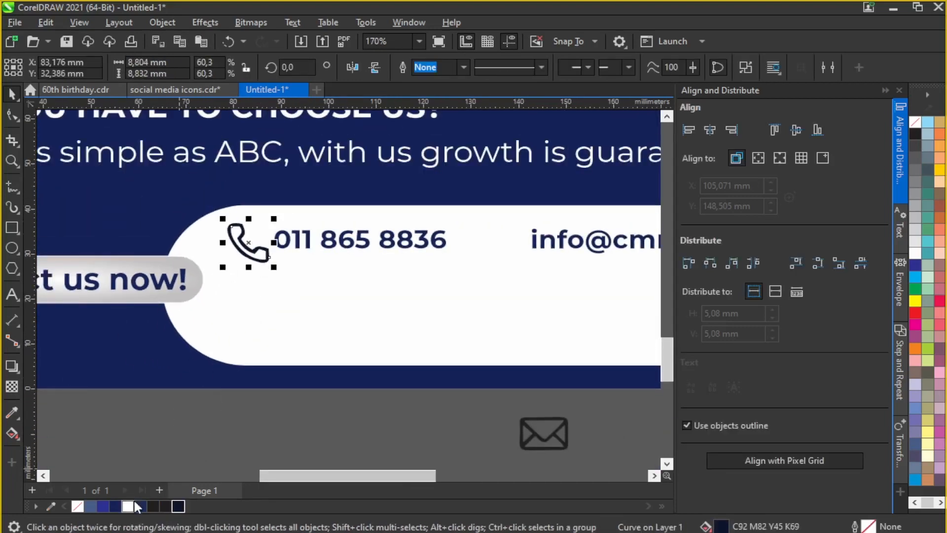
pyautogui.moveTo(543, 433); pyautogui.dragTo(483, 233)
pyautogui.press('Escape')
pyautogui.scroll(-4, 376, 327)
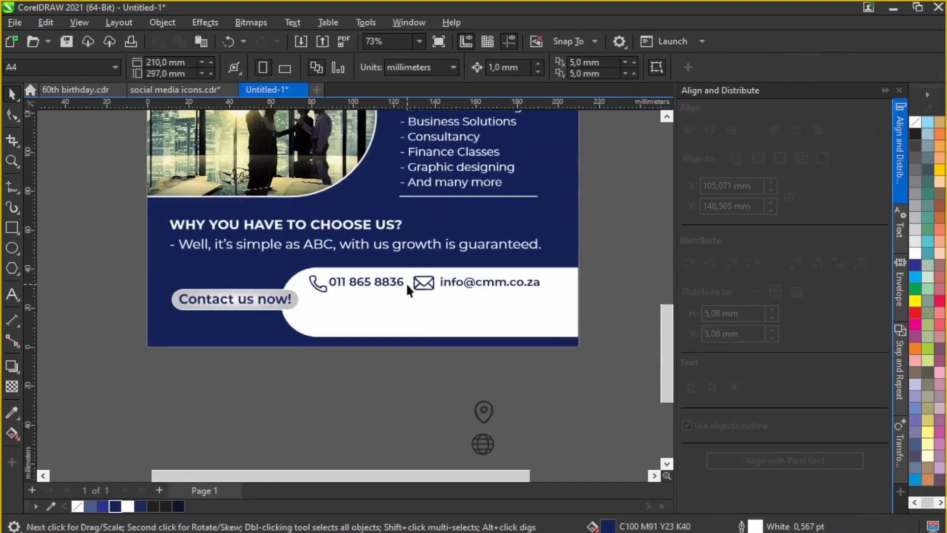
# Step: Move the location pin onto the white contact bar and nudge it into line
pyautogui.click(481, 408)
pyautogui.moveTo(483, 409); pyautogui.dragTo(304, 296)
pyautogui.scroll(5, 323, 321)
pyautogui.scroll(-7, 304, 297)
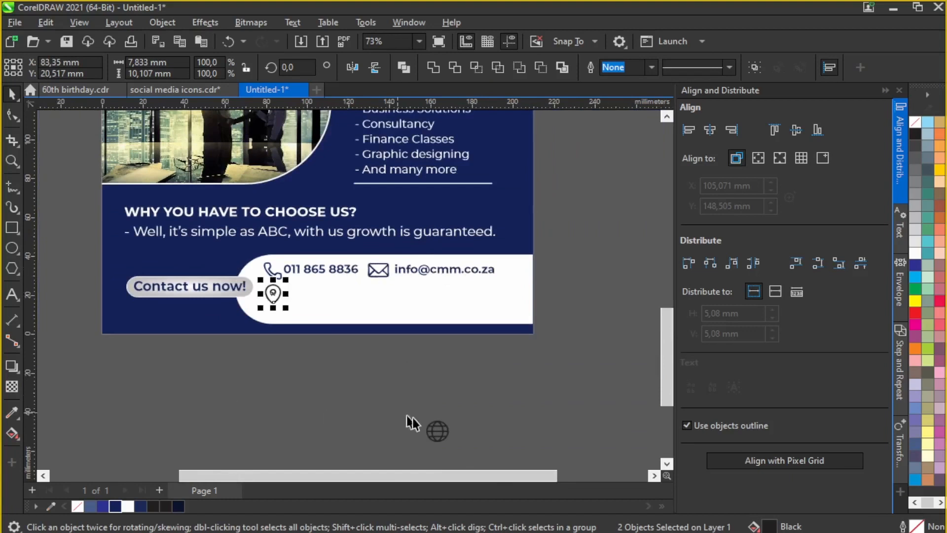
pyautogui.scroll(4, 291, 271)
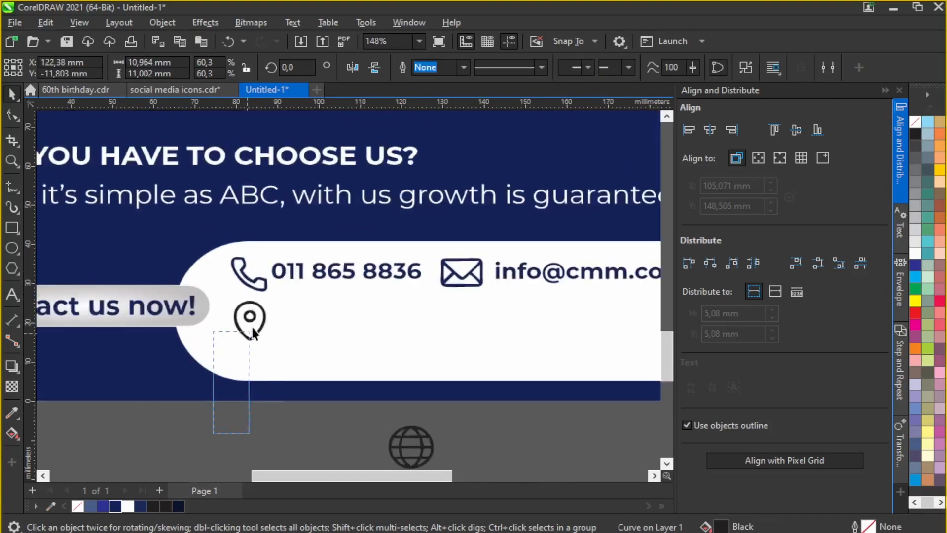
pyautogui.moveTo(247, 318)
pyautogui.mouseDown()
pyautogui.moveTo(251, 332)
pyautogui.moveTo(247, 318)
pyautogui.mouseUp()
pyautogui.press('Left')
pyautogui.press('Down')
pyautogui.moveTo(291, 266); pyautogui.dragTo(295, 320)
pyautogui.click(12, 296)
pyautogui.moveTo(425, 325); pyautogui.dragTo(279, 325)
pyautogui.write('South Africa')
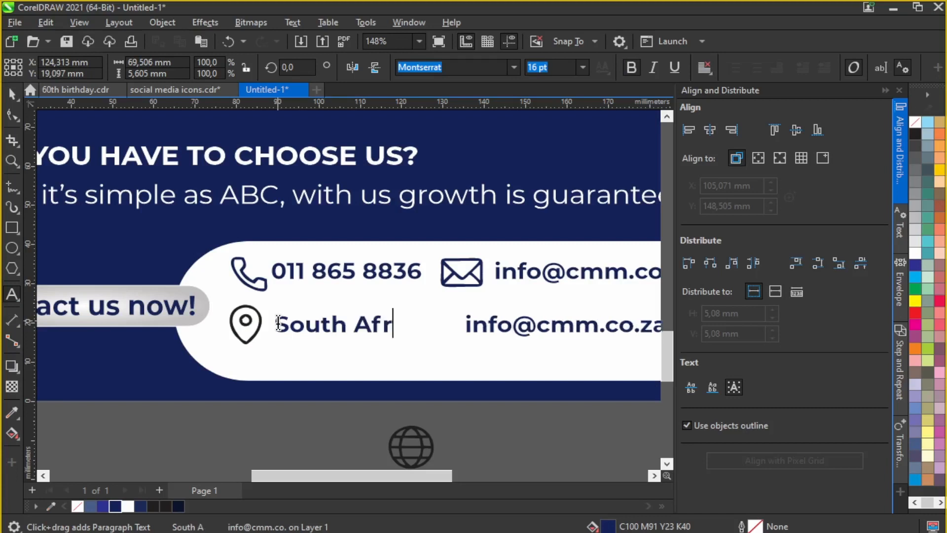
pyautogui.scroll(-2, 447, 326)
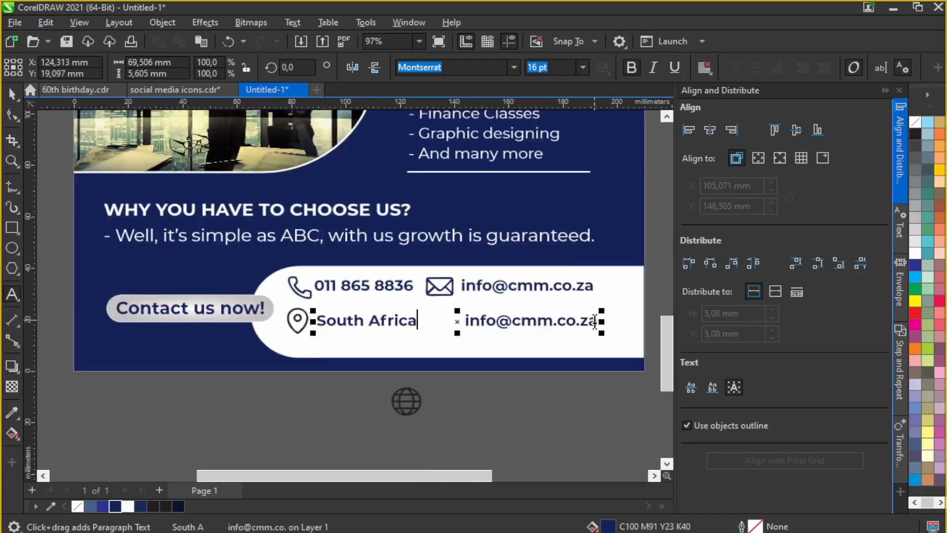
pyautogui.moveTo(595, 322); pyautogui.dragTo(466, 323)
pyautogui.click(508, 324)
pyautogui.press('BackSpace')
pyautogui.press('BackSpace')
pyautogui.press('BackSpace')
pyautogui.press('BackSpace')
pyautogui.press('BackSpace')
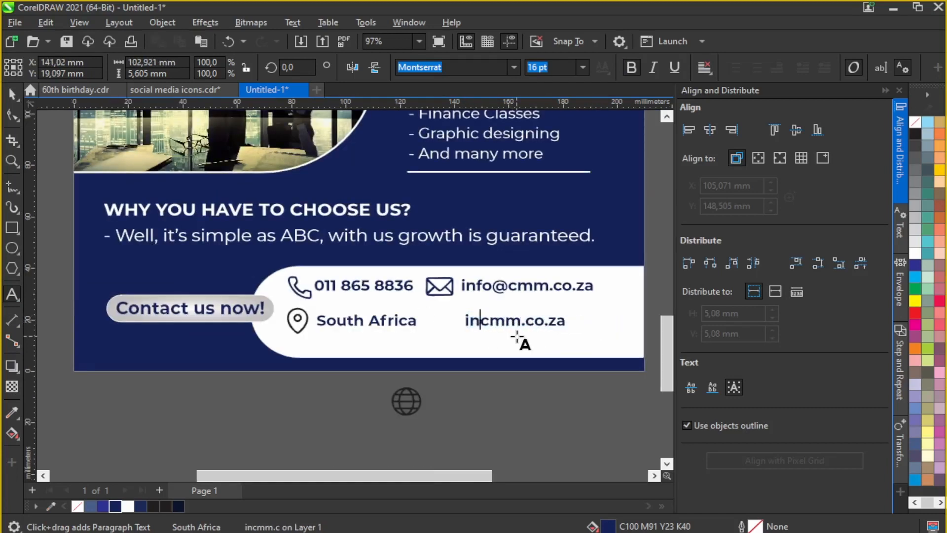
pyautogui.write('www.')
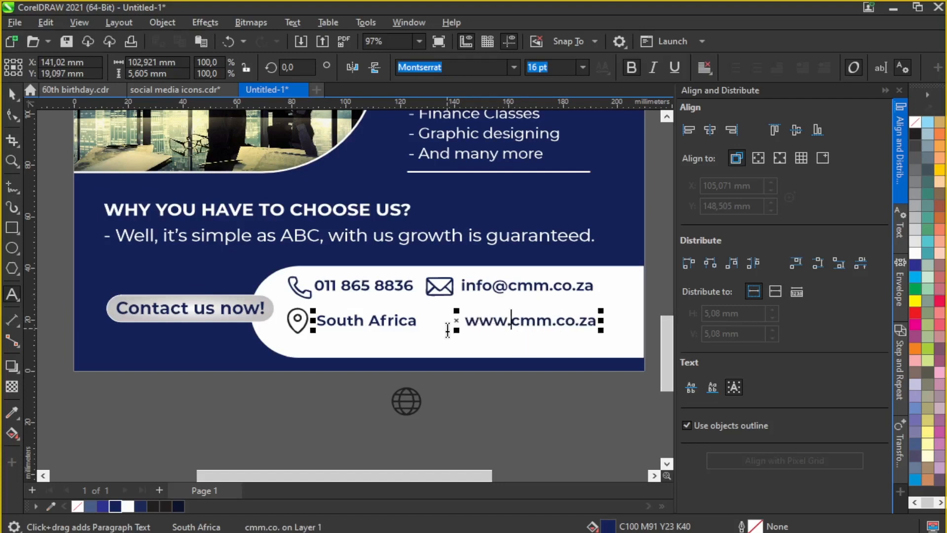
# Step: Place the globe icon beside the website address
pyautogui.scroll(2, 464, 328)
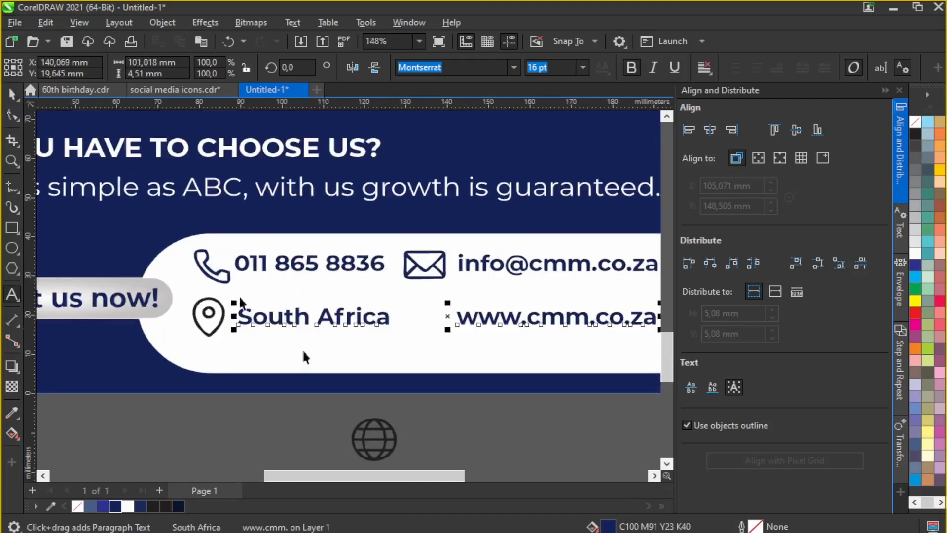
pyautogui.click(391, 450)
pyautogui.scroll(-1, 439, 365)
pyautogui.moveTo(399, 419); pyautogui.dragTo(271, 395)
pyautogui.click(422, 394)
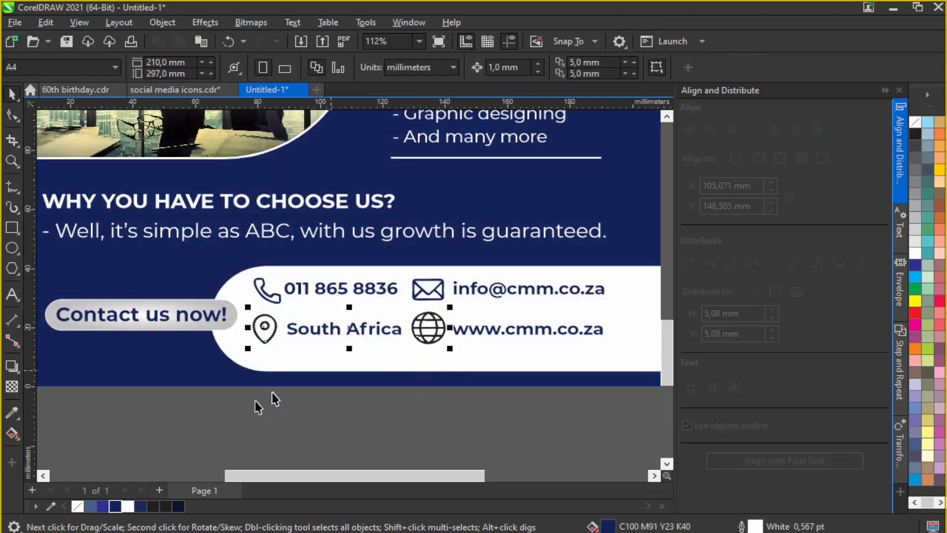
# Step: Lower the contact rows, shorten the white bar from the bottom, and nudge the block up
pyautogui.scroll(-1, 297, 395)
pyautogui.click(240, 396)
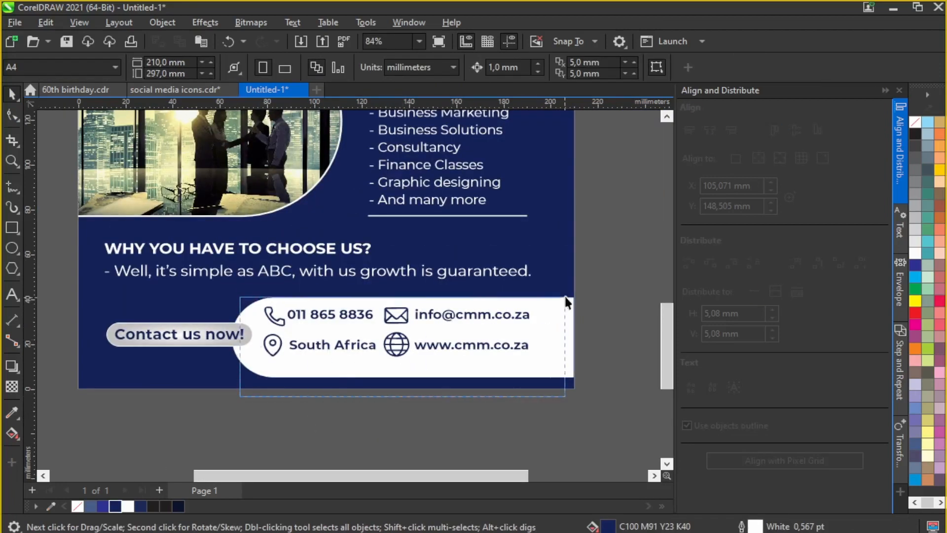
pyautogui.moveTo(564, 299); pyautogui.dragTo(561, 292)
pyautogui.moveTo(448, 358); pyautogui.dragTo(448, 363)
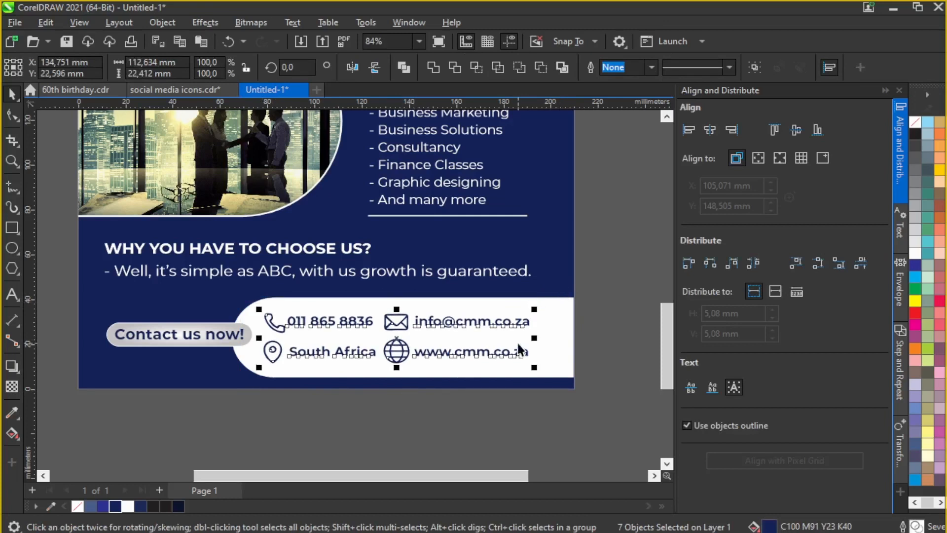
pyautogui.click(450, 372)
pyautogui.moveTo(401, 387); pyautogui.dragTo(405, 367)
pyautogui.moveTo(634, 289); pyautogui.dragTo(90, 386)
pyautogui.press('Up')
pyautogui.click(333, 408)
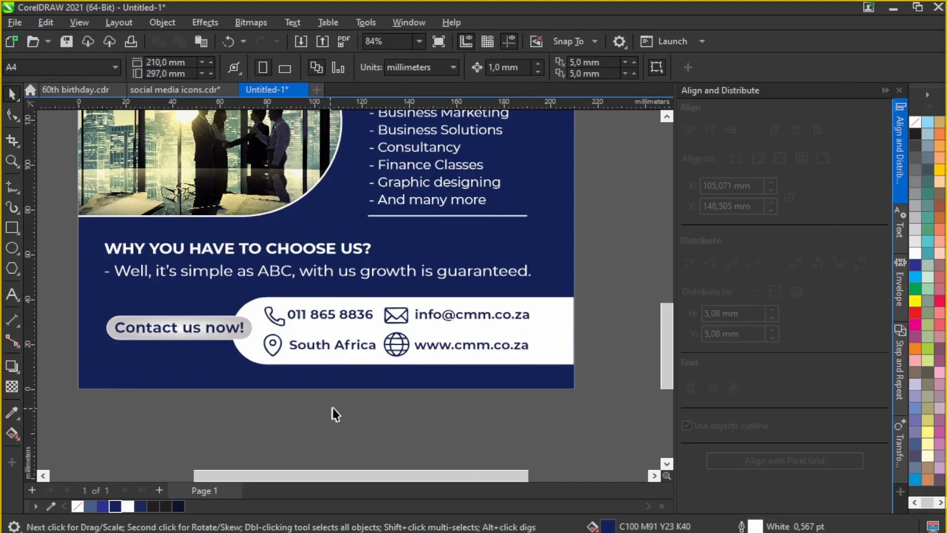
# Step: Set the CMM CONSULTING AGENCY heading in Montserrat ExtraBold
pyautogui.scroll(-7, 365, 428)
pyautogui.scroll(3, 334, 320)
pyautogui.scroll(-4, 384, 308)
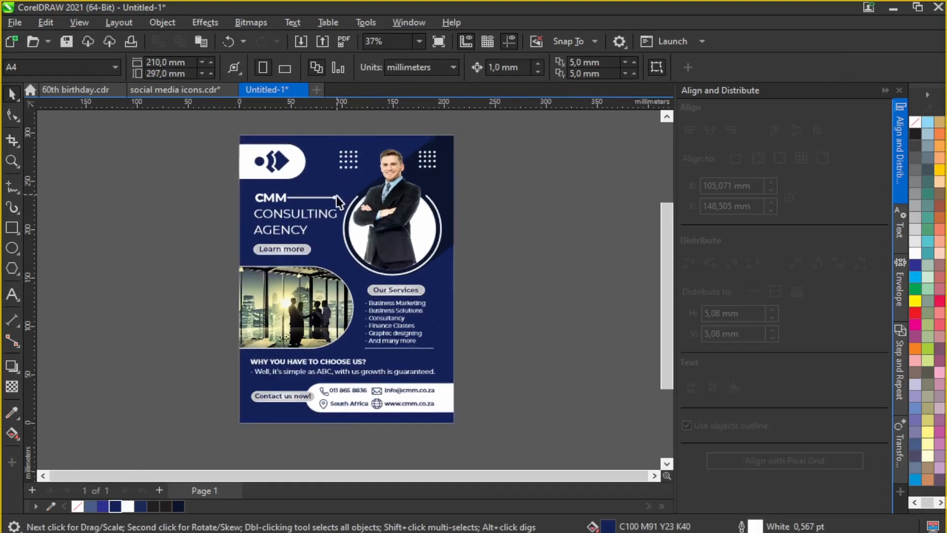
pyautogui.scroll(3, 348, 244)
pyautogui.scroll(-1, 366, 218)
pyautogui.scroll(1, 351, 224)
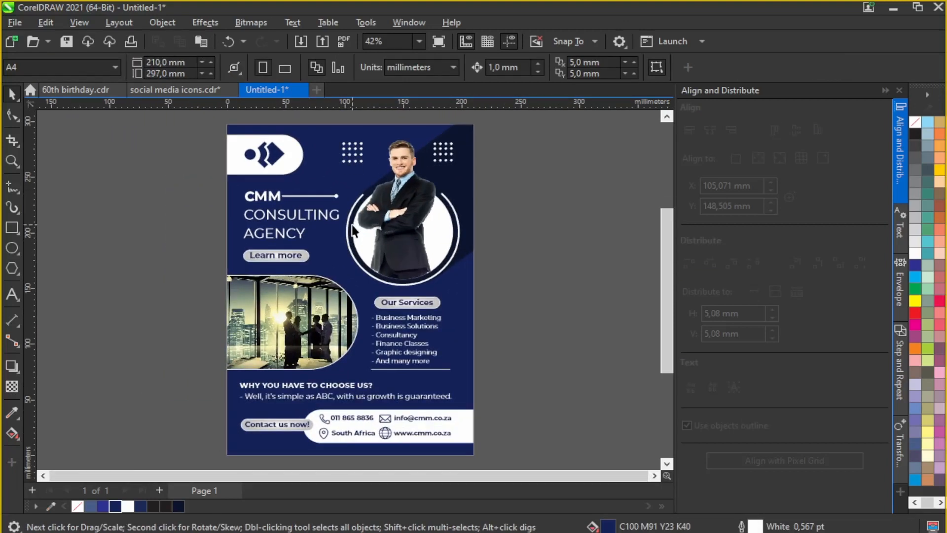
pyautogui.scroll(-1, 352, 224)
pyautogui.scroll(1, 422, 244)
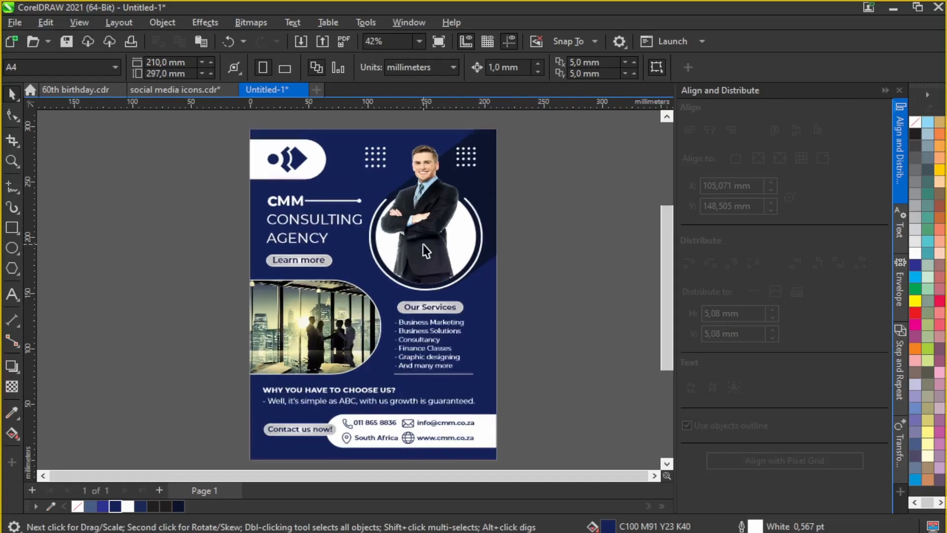
pyautogui.scroll(1, 305, 219)
pyautogui.click(306, 221)
pyautogui.click(515, 64)
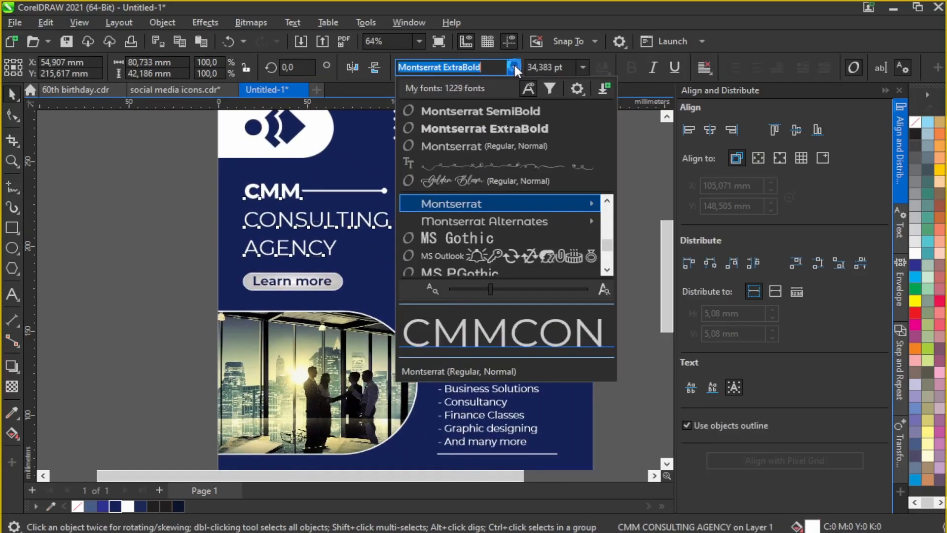
pyautogui.click(502, 128)
pyautogui.click(162, 179)
pyautogui.scroll(-1, 368, 235)
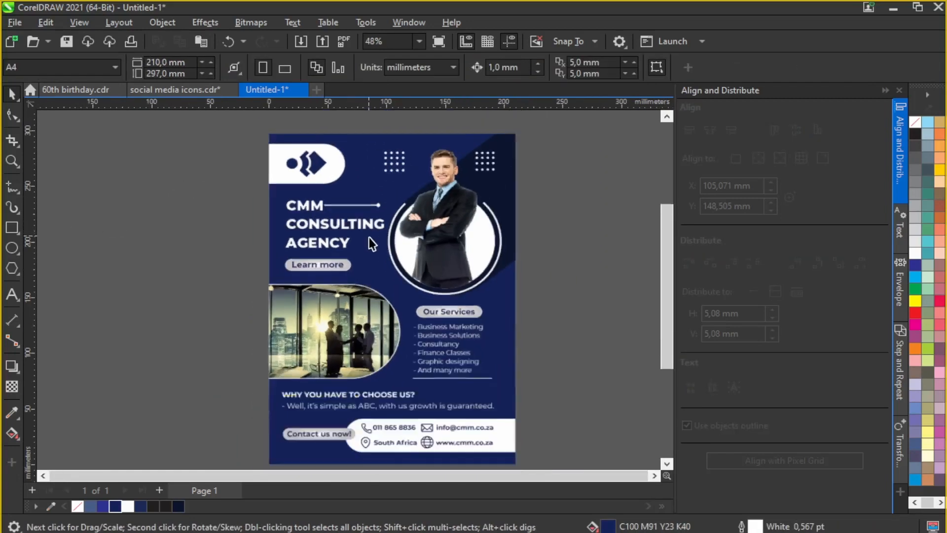
pyautogui.scroll(-1, 369, 238)
pyautogui.scroll(1, 444, 237)
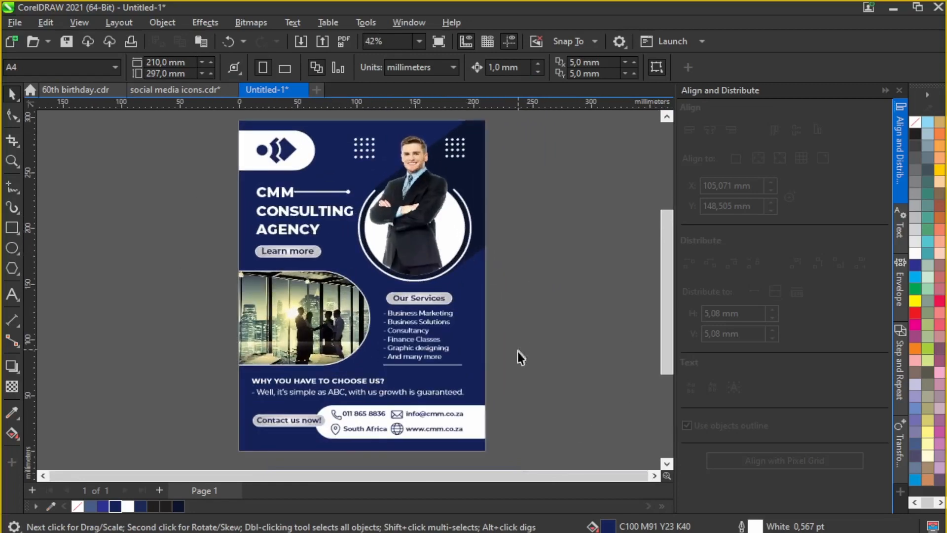